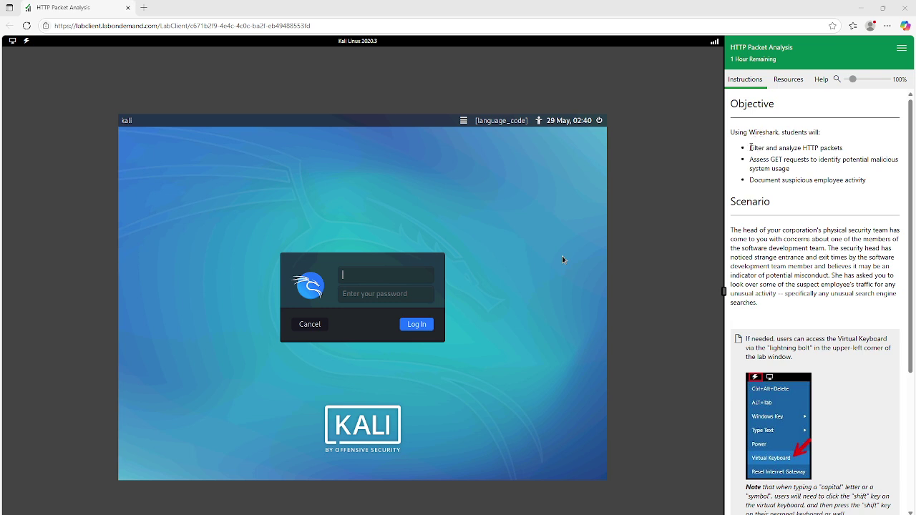
Step: Read the intro objectives and Scenario paragraph, highlighting each while reading
drag(750, 148, 845, 148)
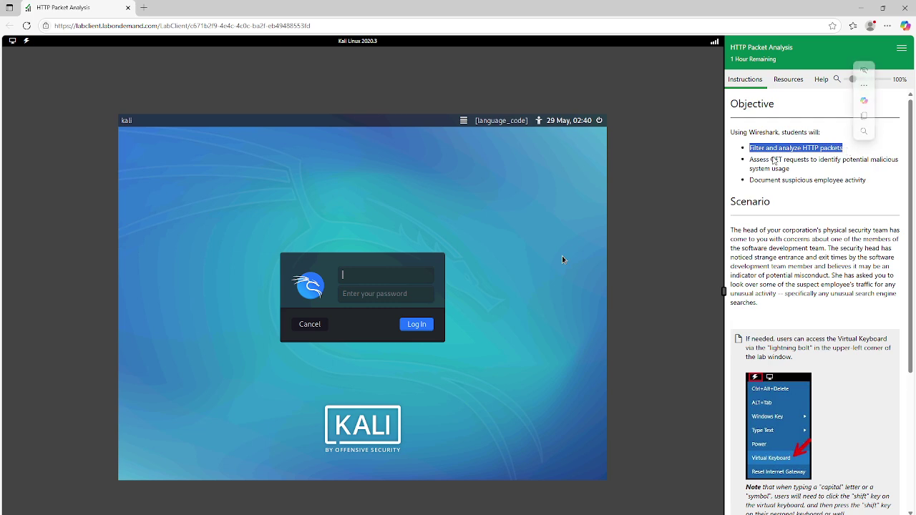
drag(750, 159, 848, 159)
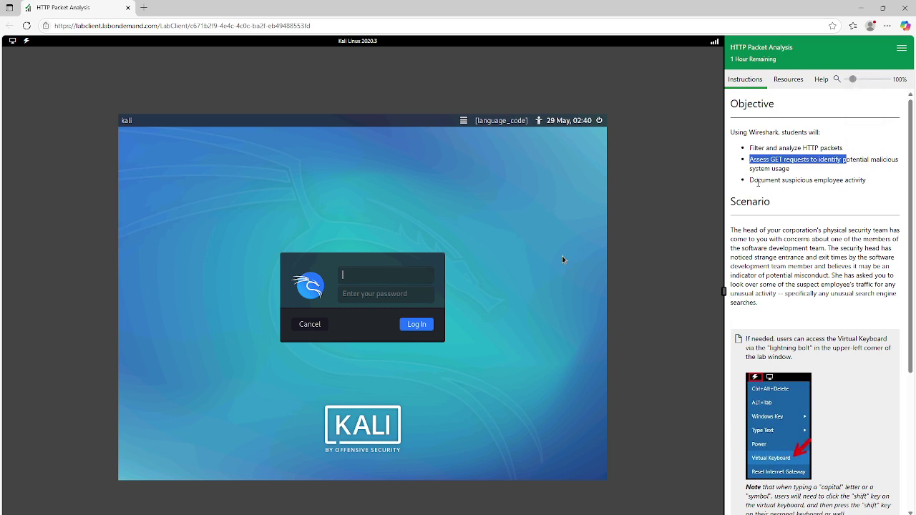
drag(750, 180, 880, 186)
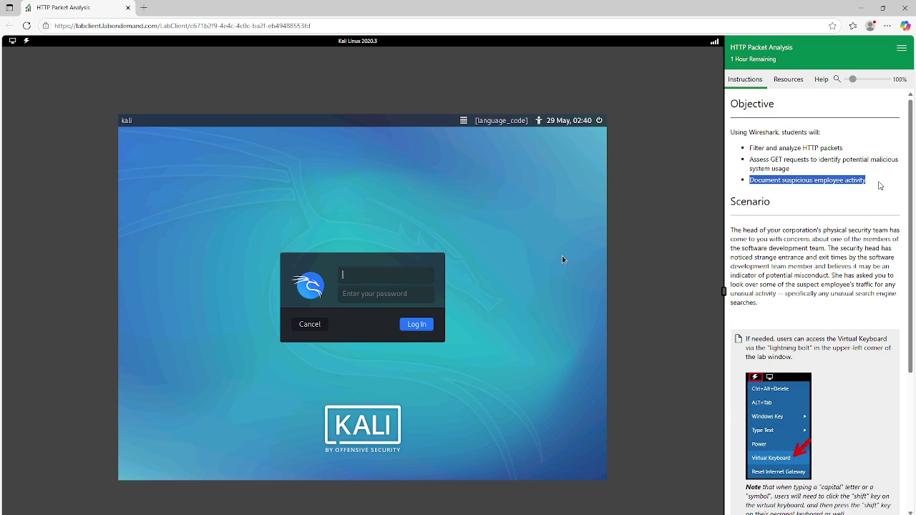
scroll(880, 185, down, 1)
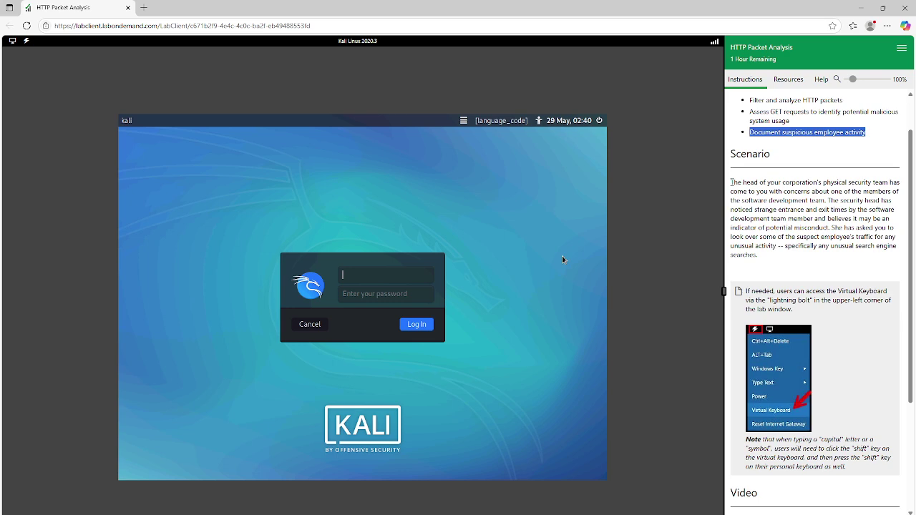
drag(732, 183, 775, 261)
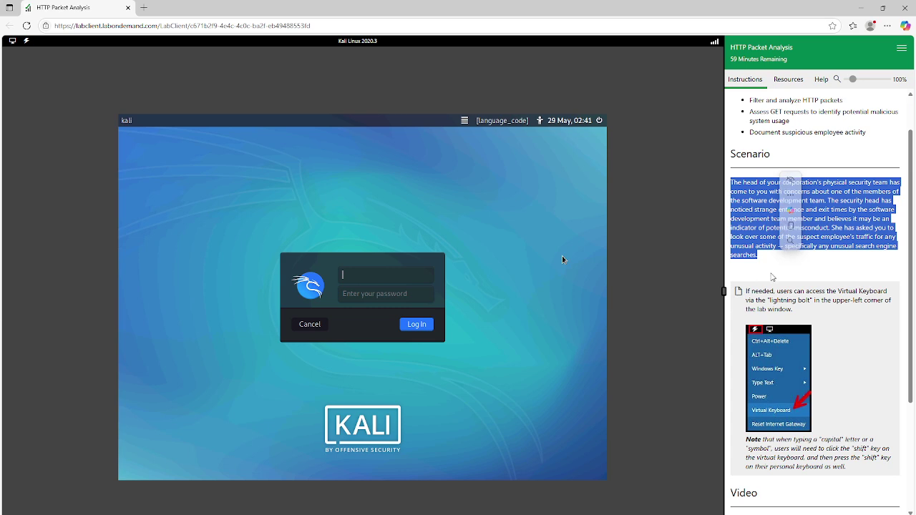
click(776, 274)
Step: Scroll to the end of the intro and move on to the Lab Exercises page
scroll(765, 259, down, 1)
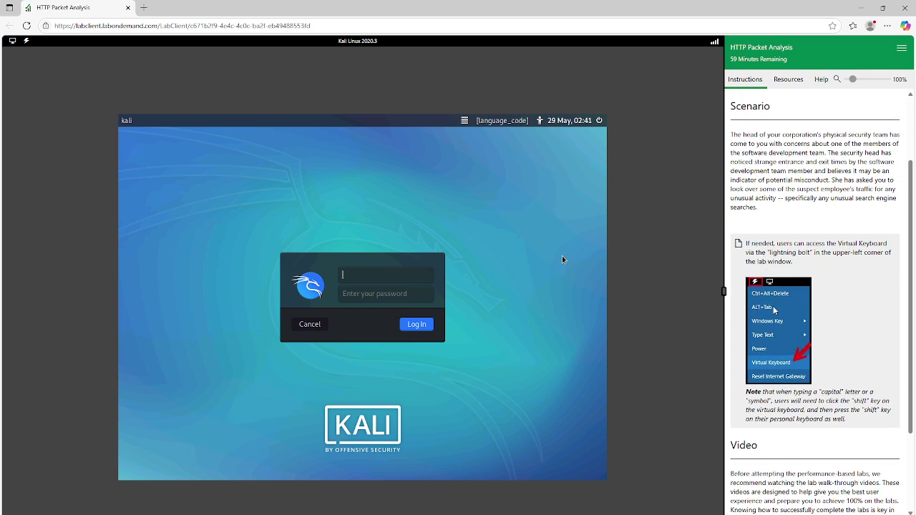
scroll(774, 312, down, 2)
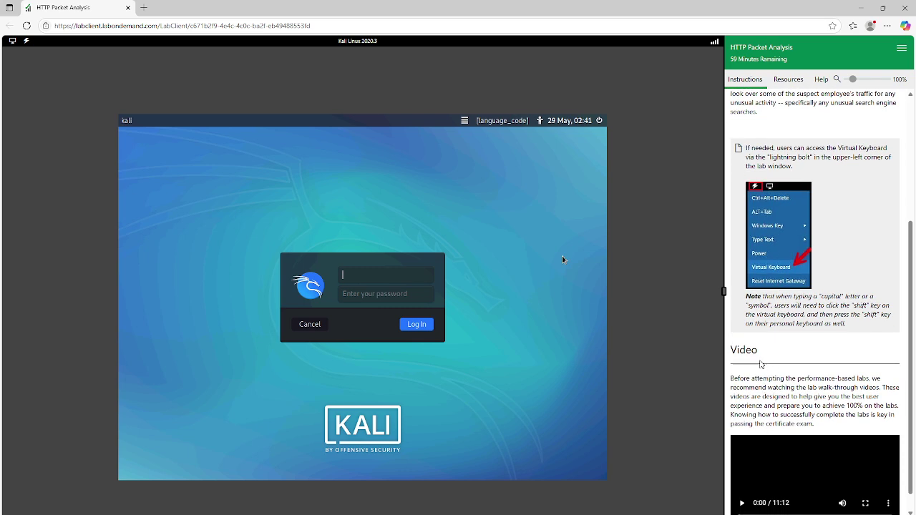
scroll(772, 462, down, 1)
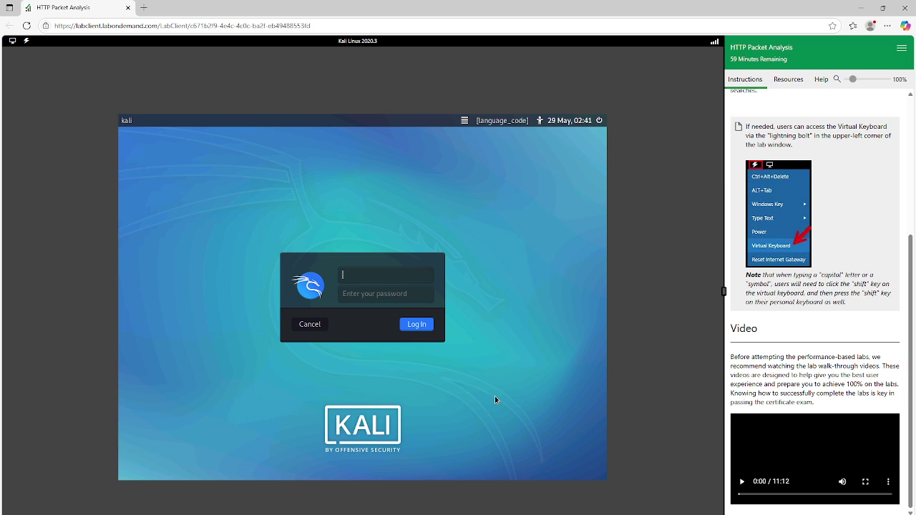
click(884, 514)
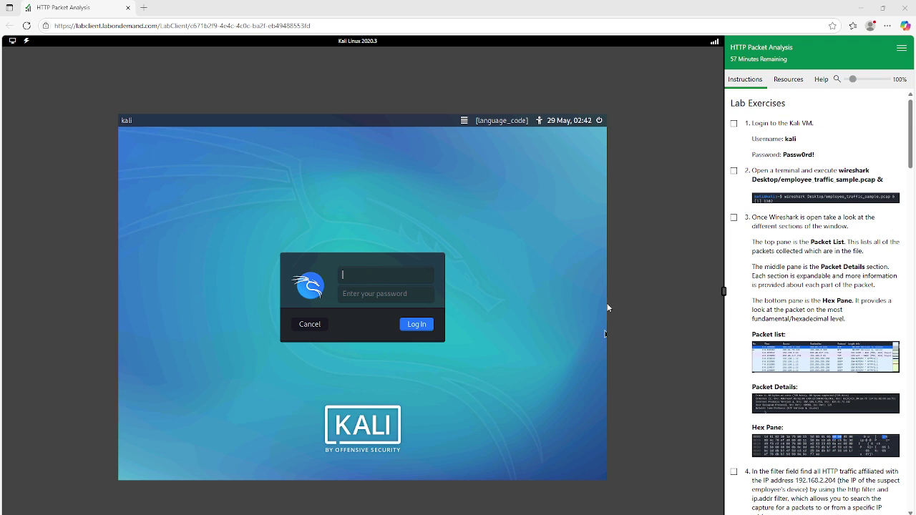
Step: Check off lab step 1 and log in to the Kali VM with the kali username and account password
click(733, 123)
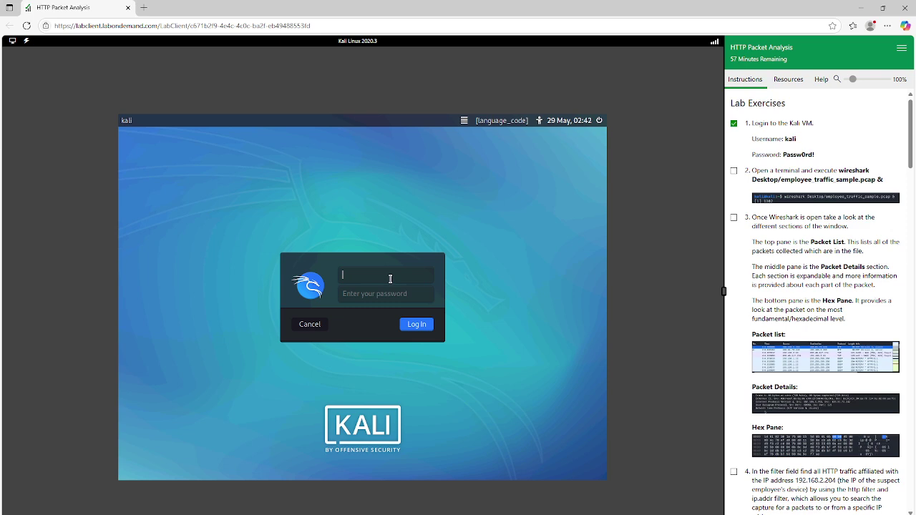
text(kali)
key(Tab)
text(Passw0rd!)
key(Return)
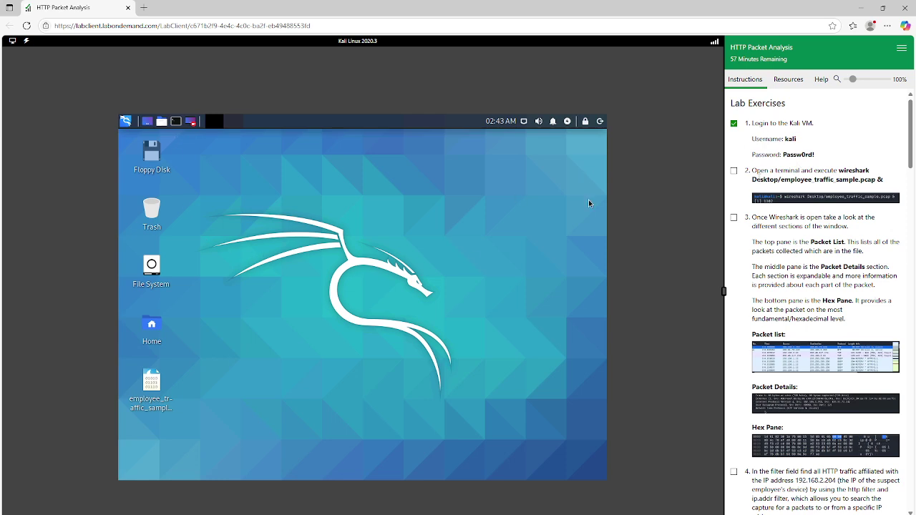
Step: Check off step 2 and run 'wireshark Desktop/employee_traffic_sample.pcap &' in a new terminal
click(176, 122)
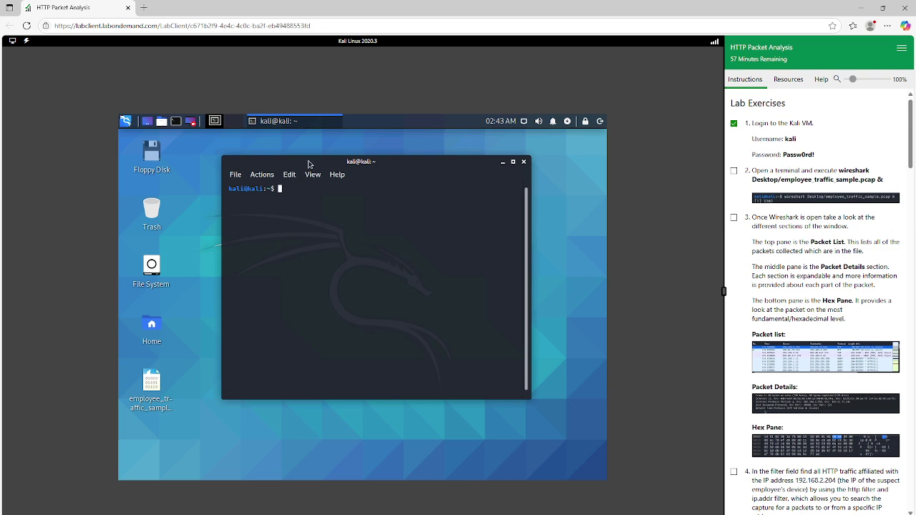
drag(308, 162, 340, 166)
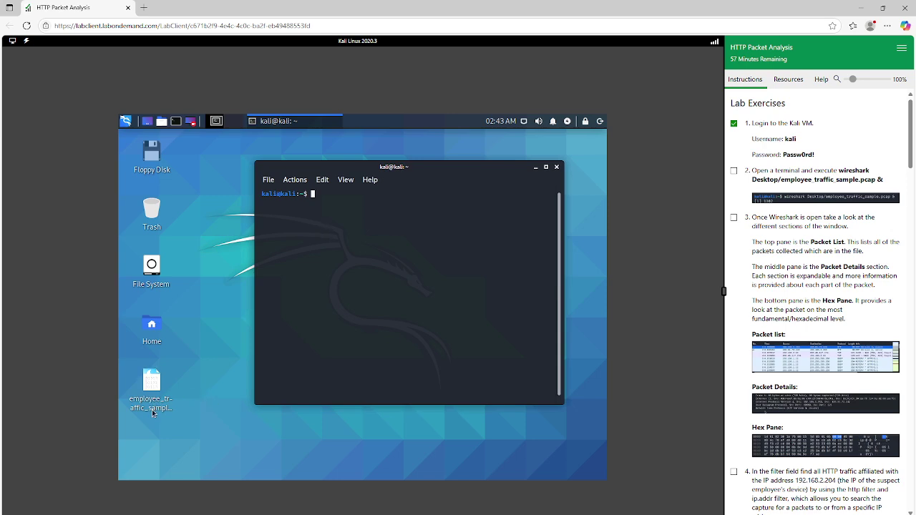
mouse_move(153, 385)
click(735, 172)
text(wireshark)
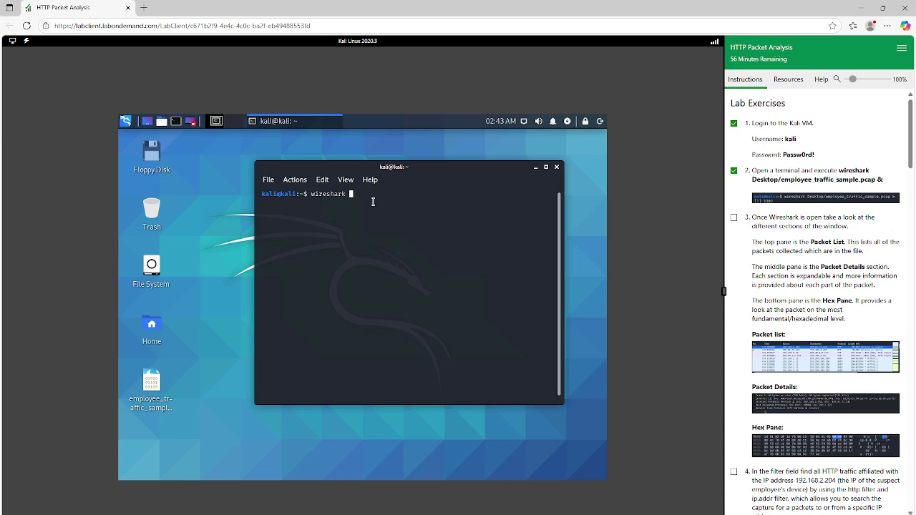
text( Desktop/employee)
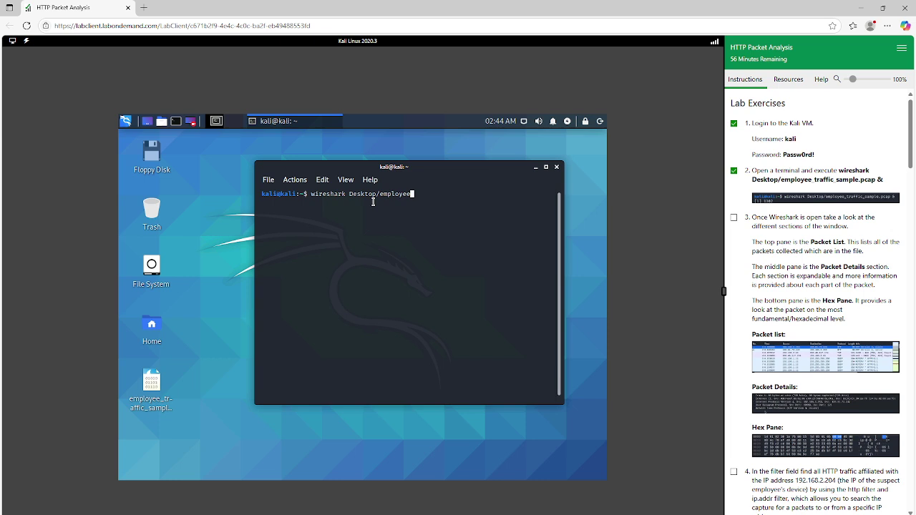
text(_traffic_sample.pcap &)
key(Return)
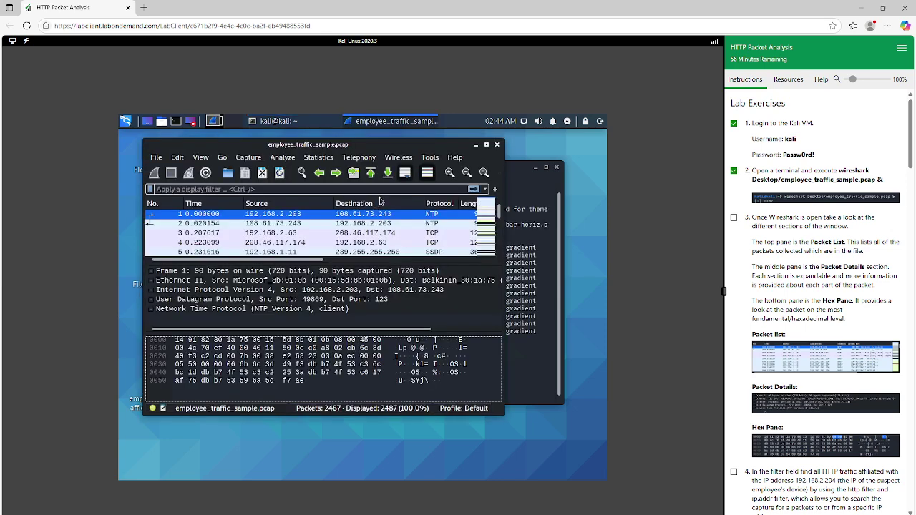
Step: Maximize the Wireshark window and check off lab step 3
click(485, 145)
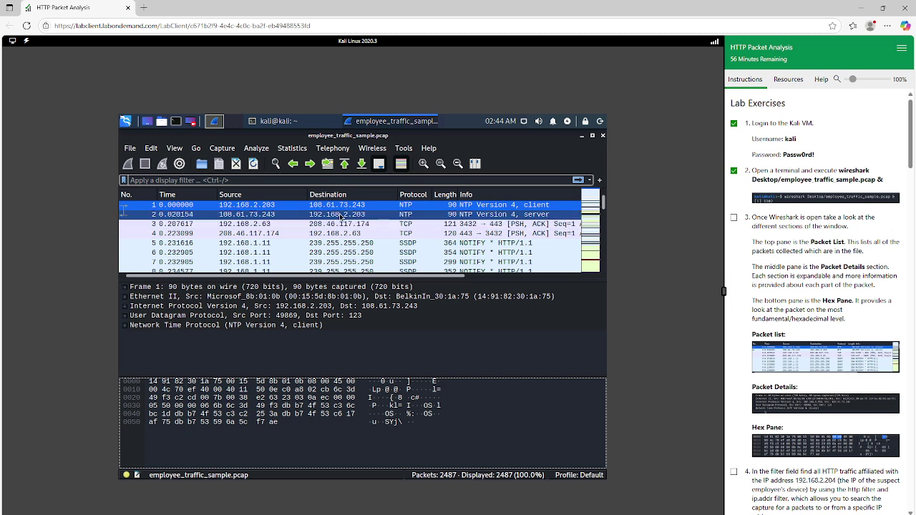
click(733, 218)
Step: Browse packets 1–4, viewing packet 2's UDP and IPv4 details
click(229, 216)
click(206, 316)
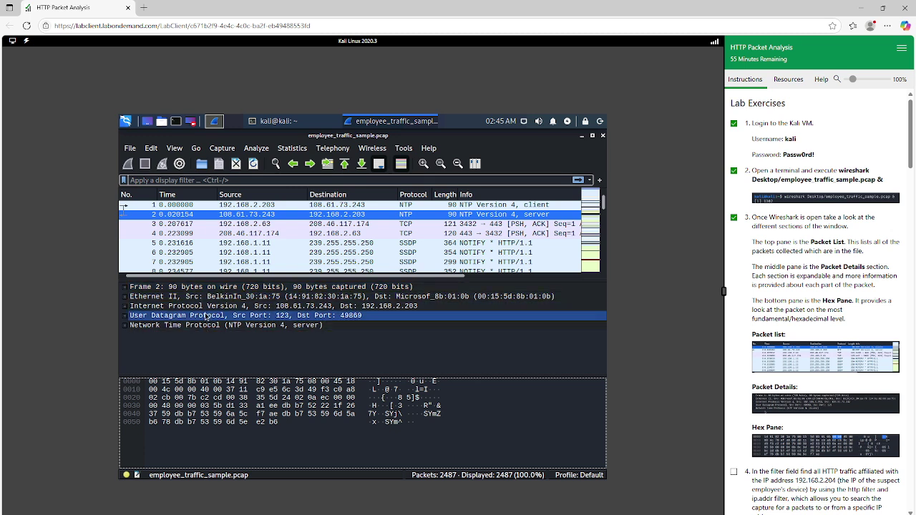
click(204, 307)
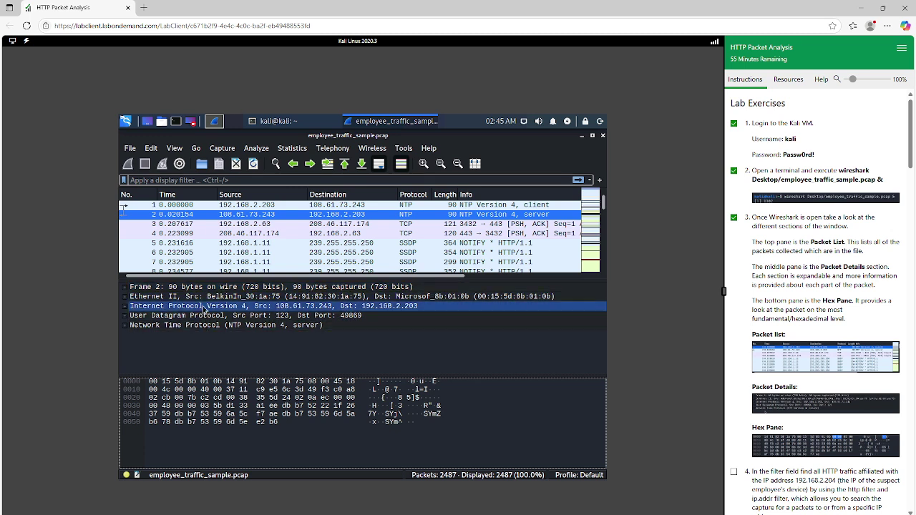
click(242, 224)
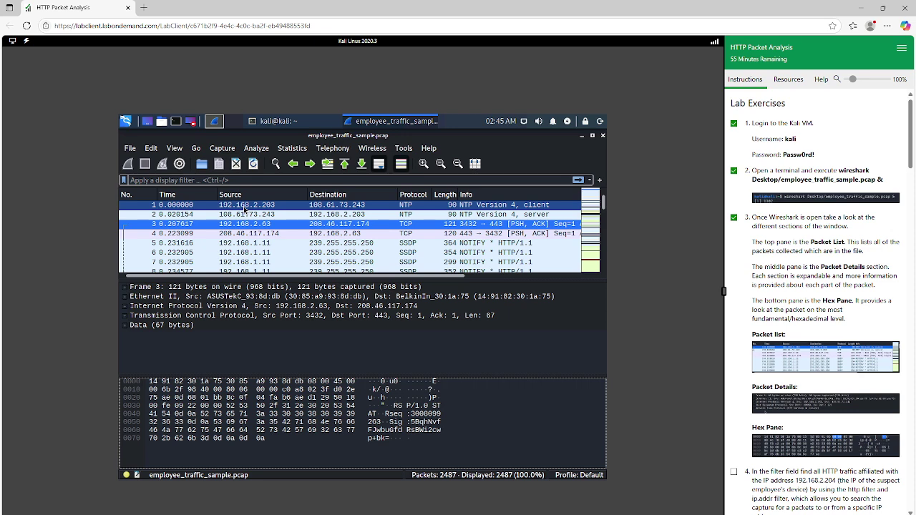
click(243, 205)
click(248, 234)
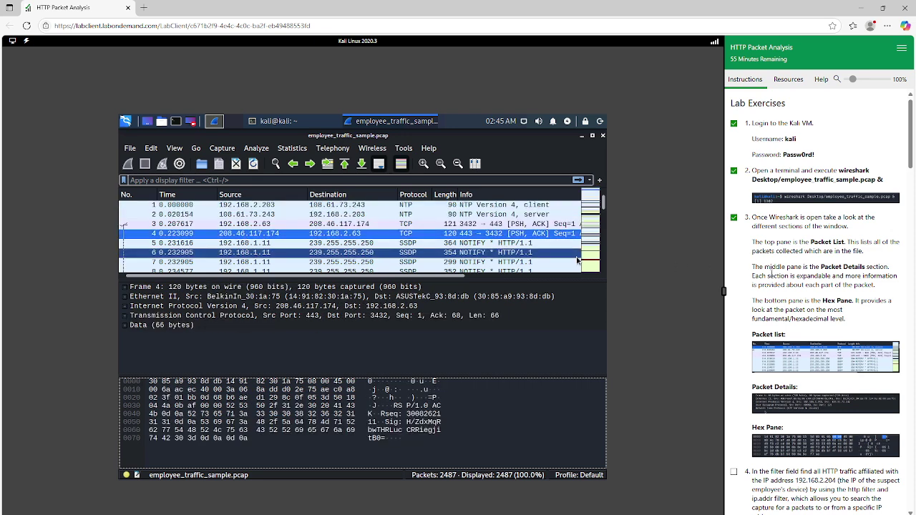
Step: Expand packet 4's Ethernet II and IPv4 sections, then view packets 3 and 6
click(126, 295)
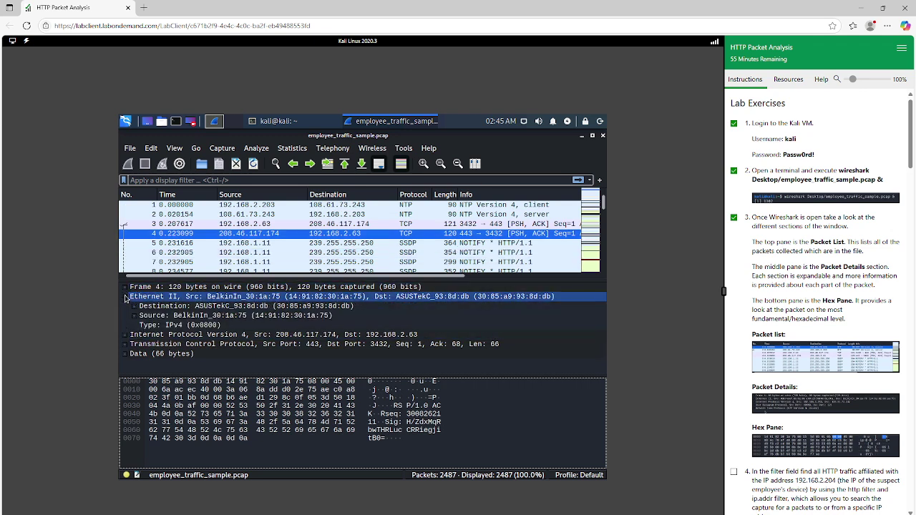
click(126, 335)
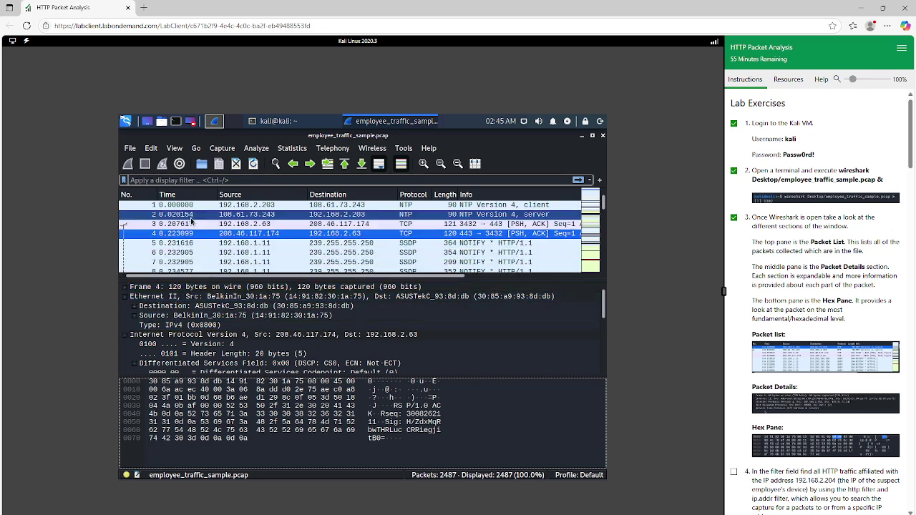
click(229, 223)
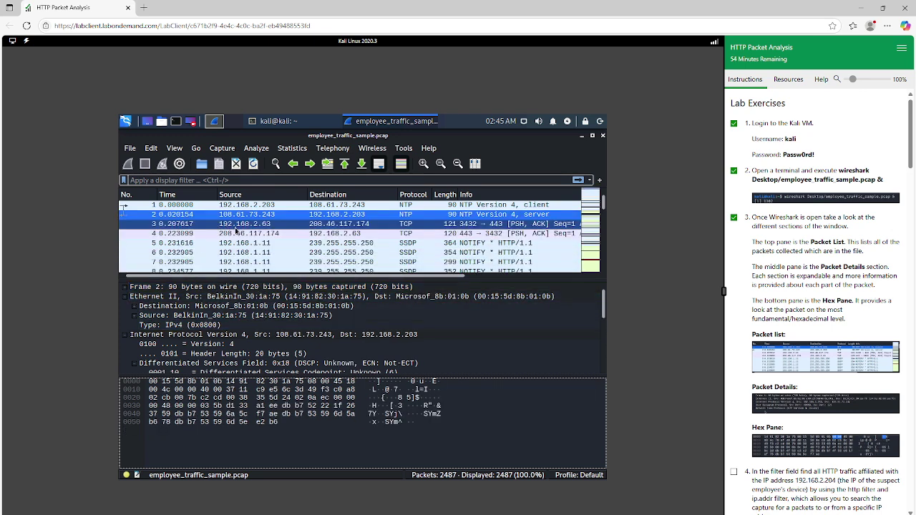
click(265, 253)
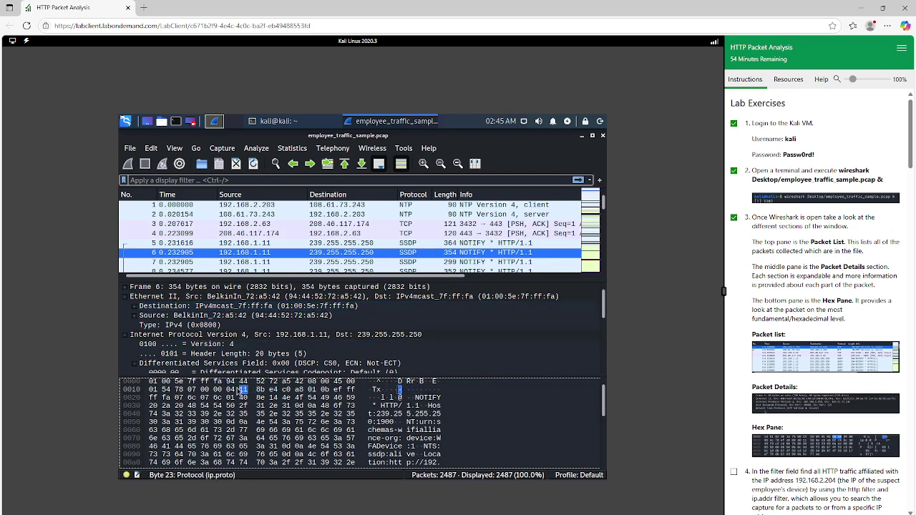
Step: Map packet 6's hex bytes to SSDP header fields such as USN, then scroll the instructions to step 4
scroll(172, 394, down, 5)
click(168, 405)
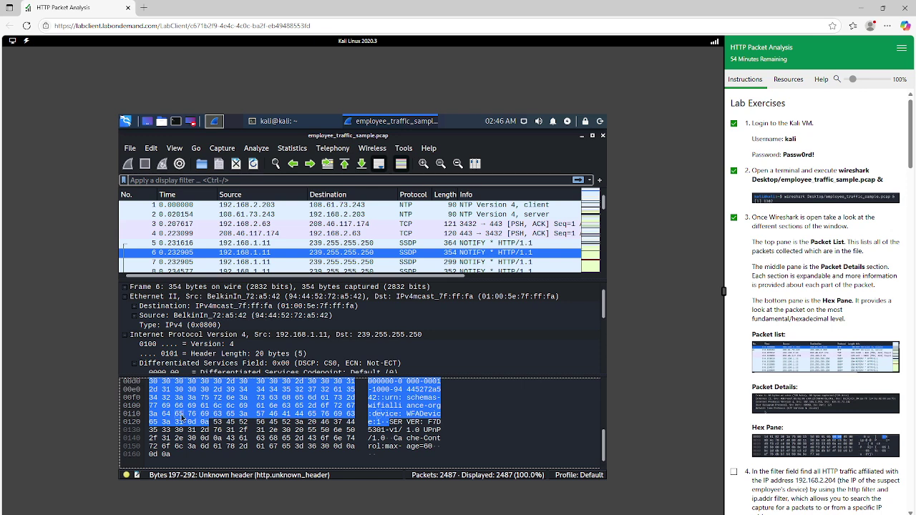
click(327, 398)
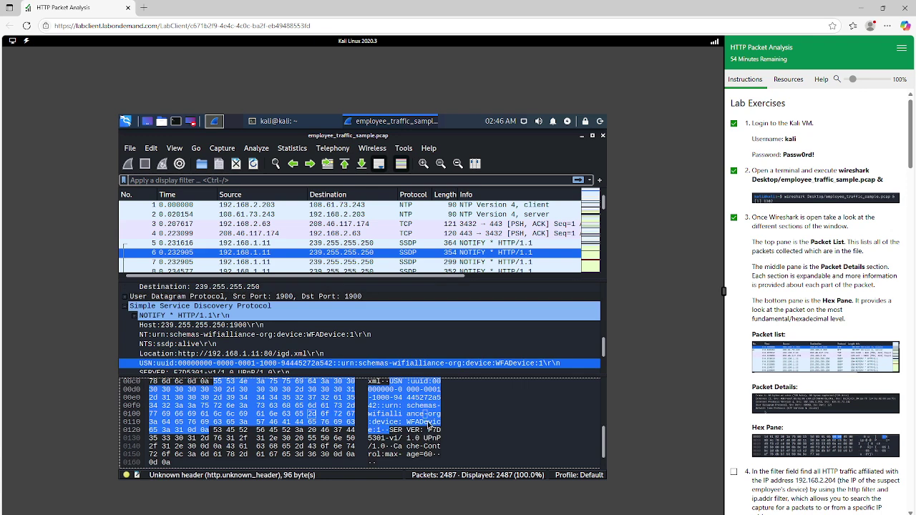
scroll(412, 425, down, 1)
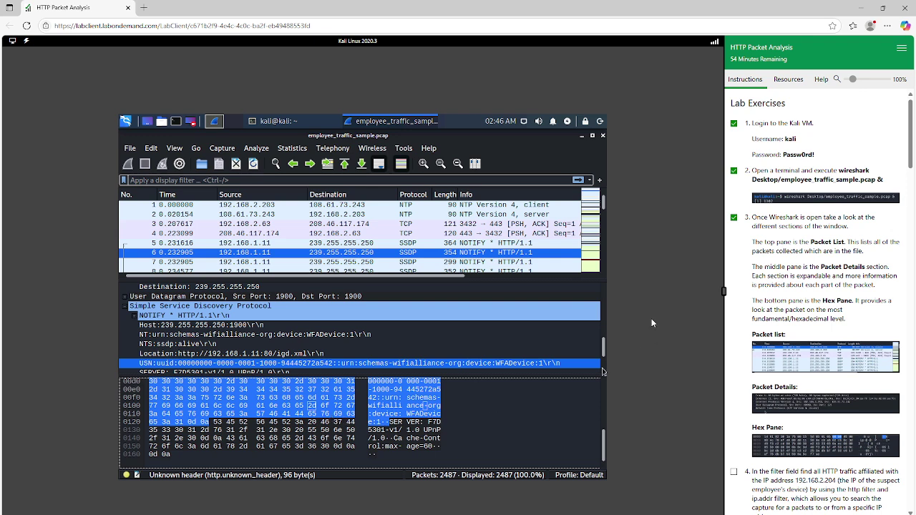
scroll(755, 300, down, 3)
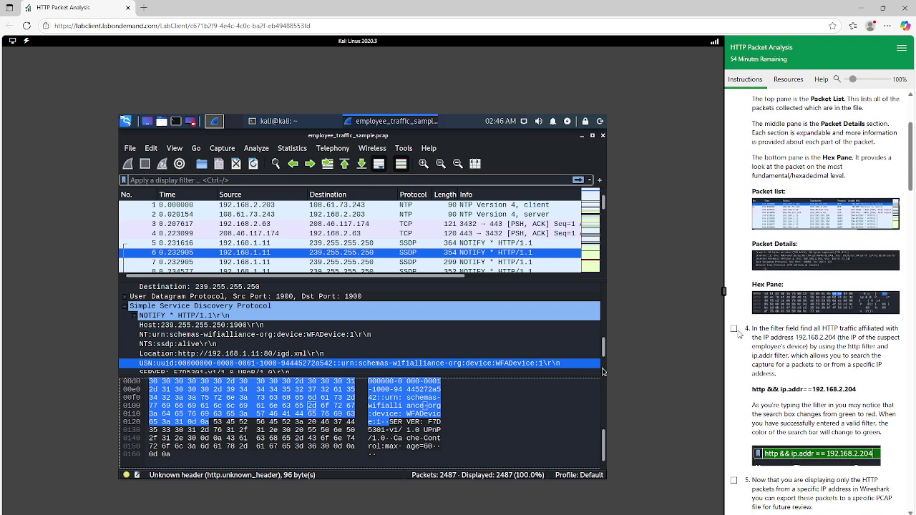
click(734, 329)
click(308, 177)
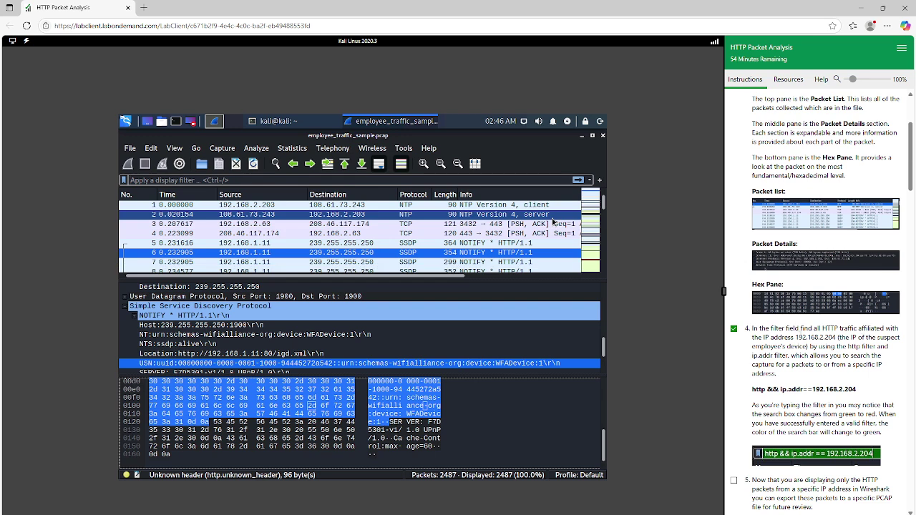
drag(796, 338, 836, 337)
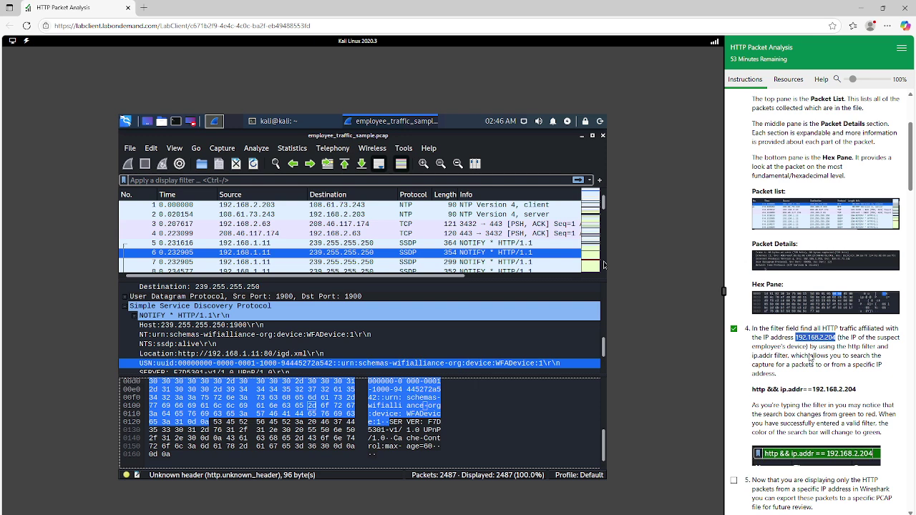
scroll(796, 378, down, 3)
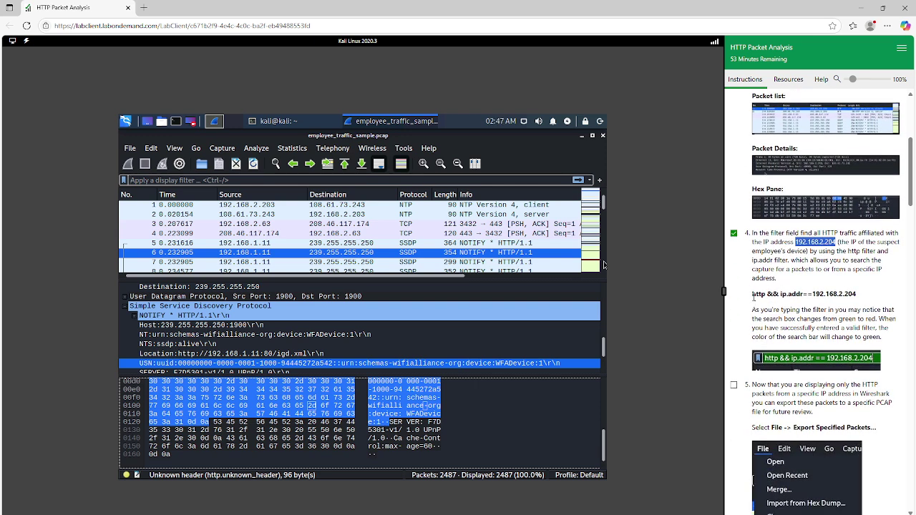
drag(752, 294, 861, 299)
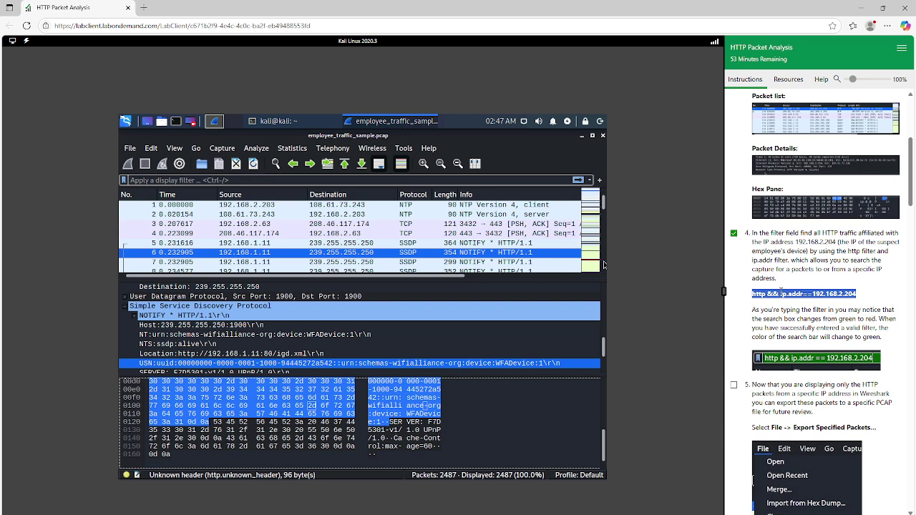
Step: Apply the display filter 'http && ip.addr == 192.168.2.204', leaving 196 of 2487 packets
click(334, 180)
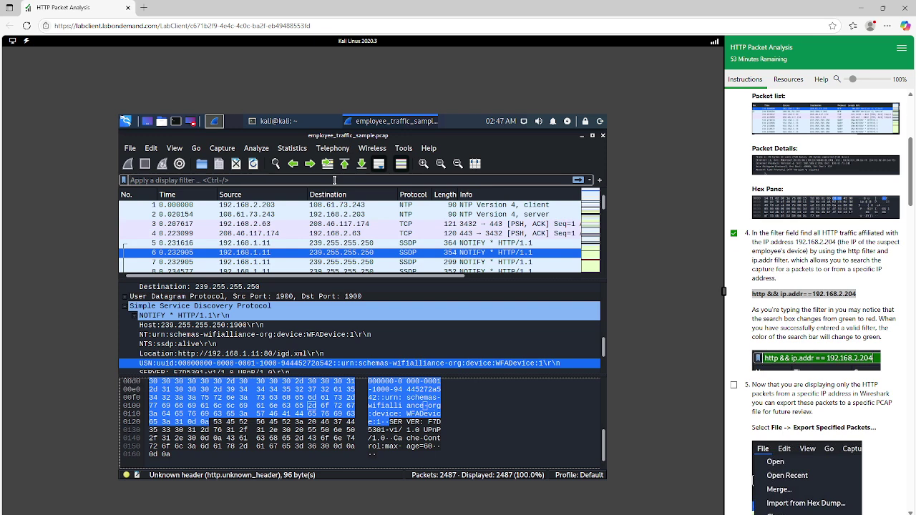
text(http)
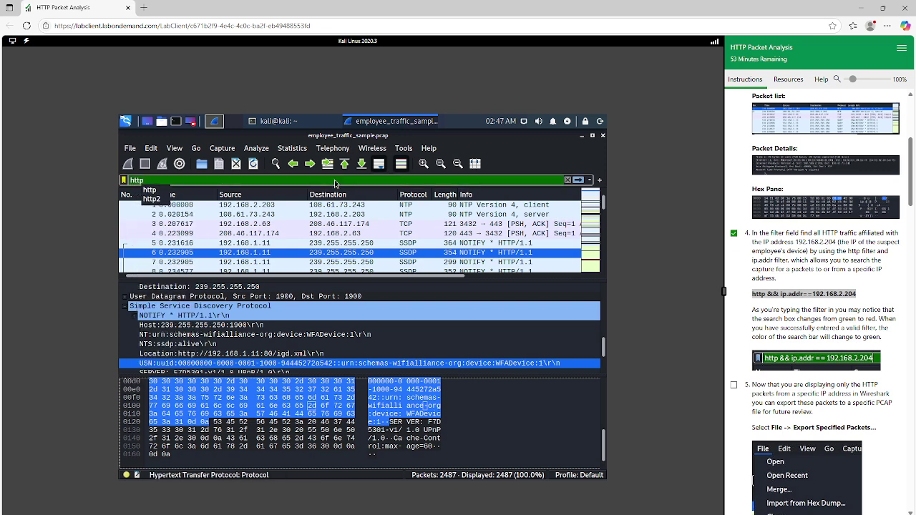
key(Escape)
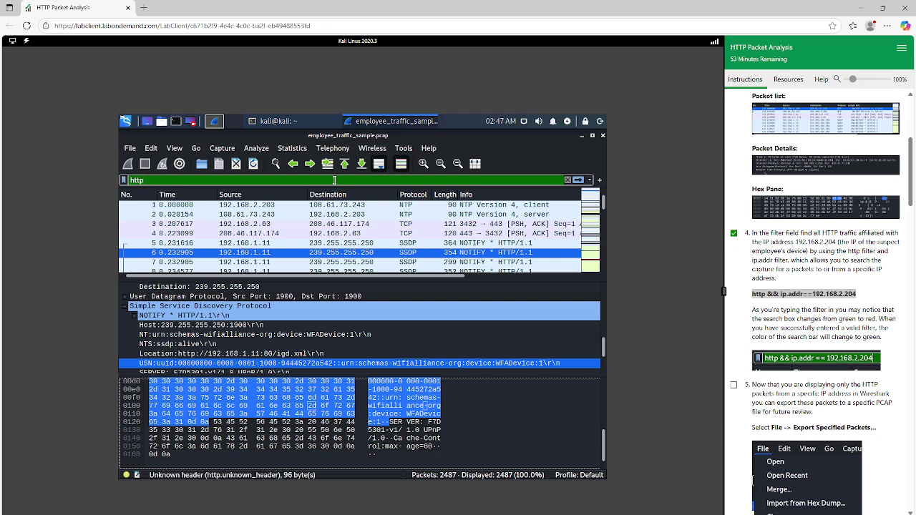
text(&&)
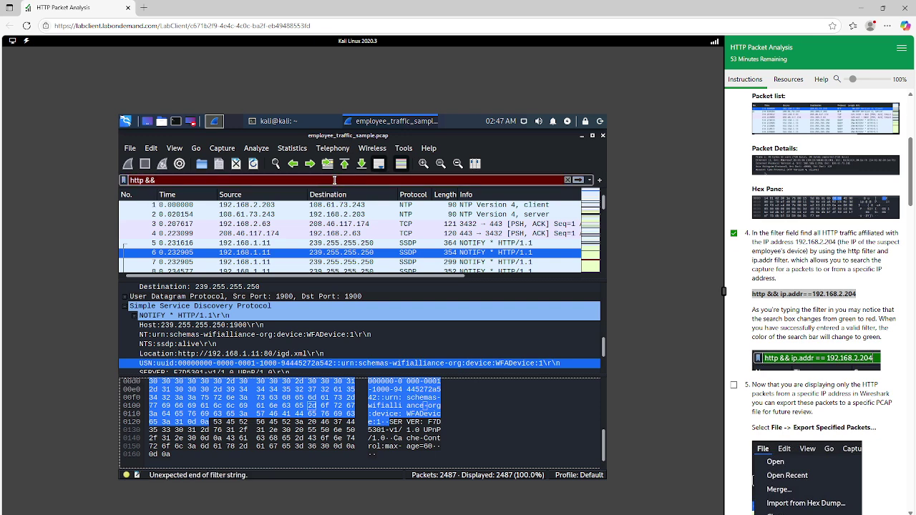
text( i)
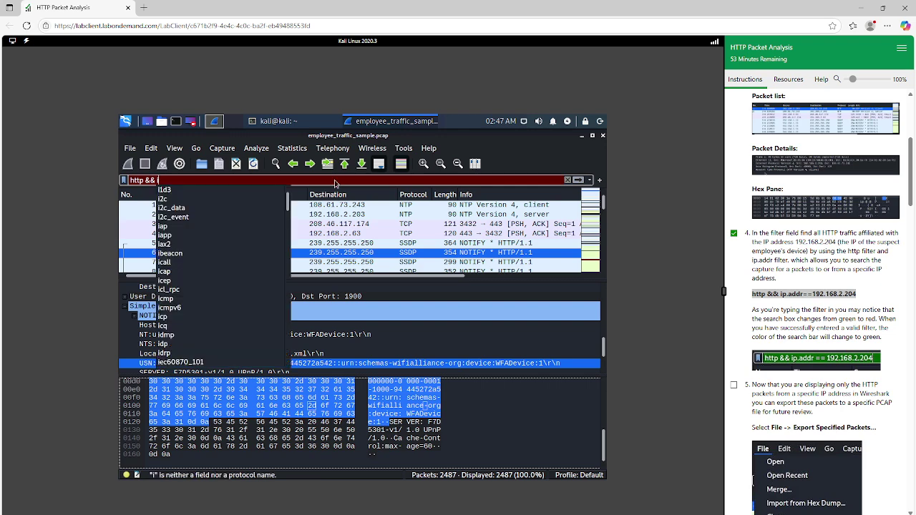
text(p.addr)
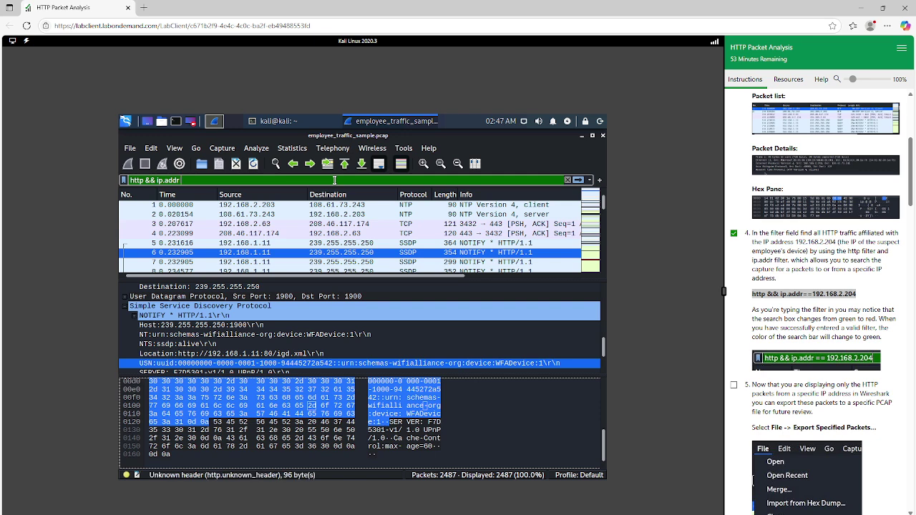
text( ==)
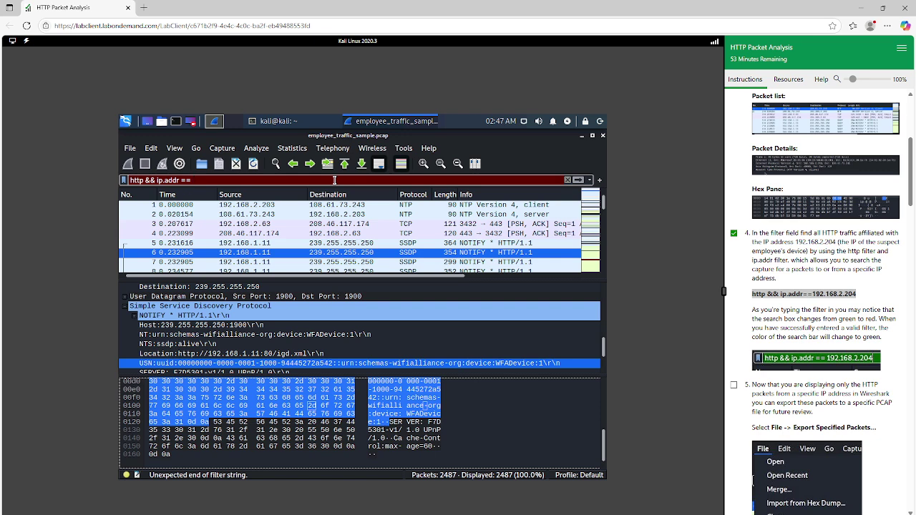
text(192.168)
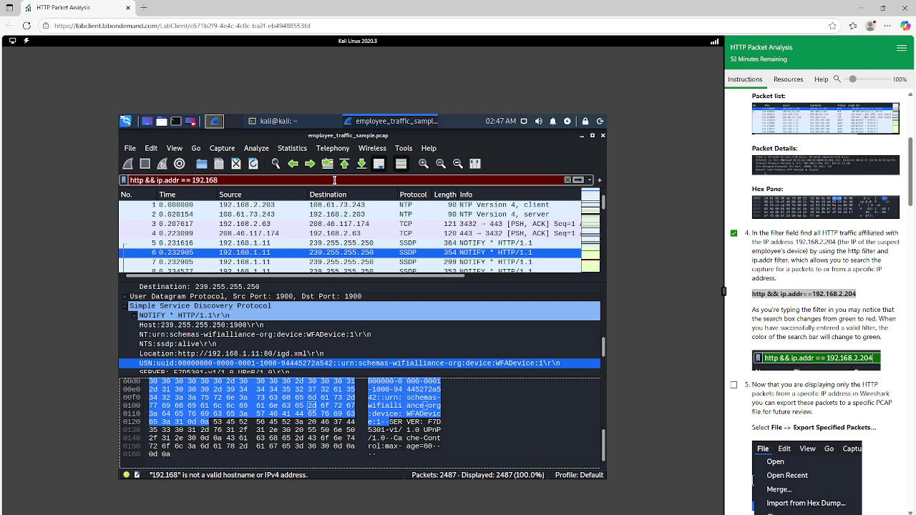
text(.2.)
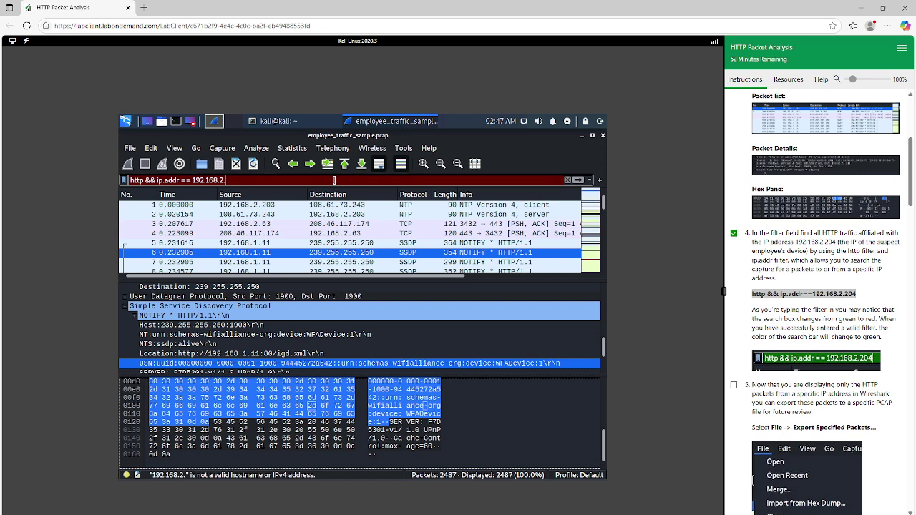
text(204)
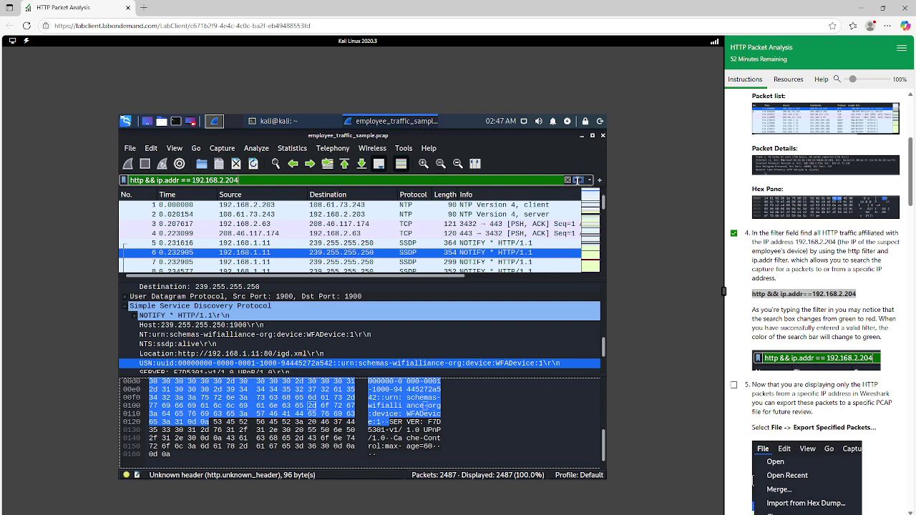
scroll(801, 351, down, 3)
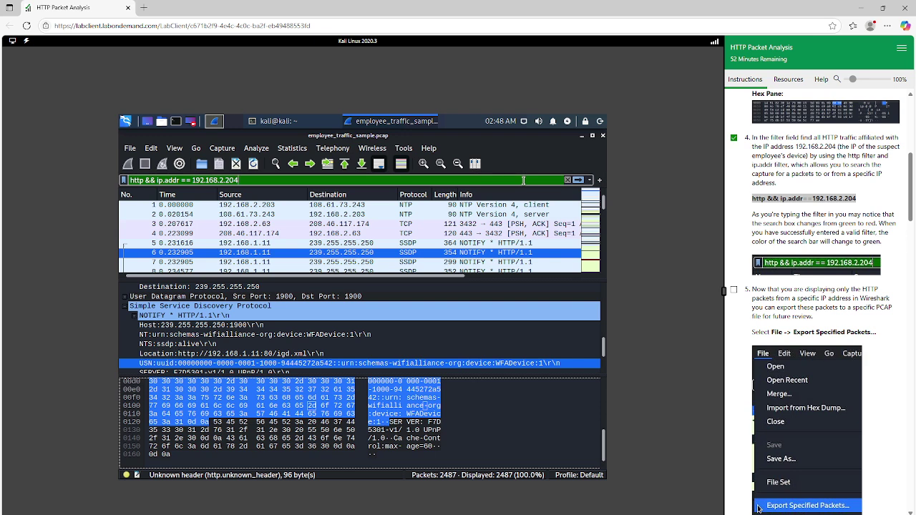
key(Return)
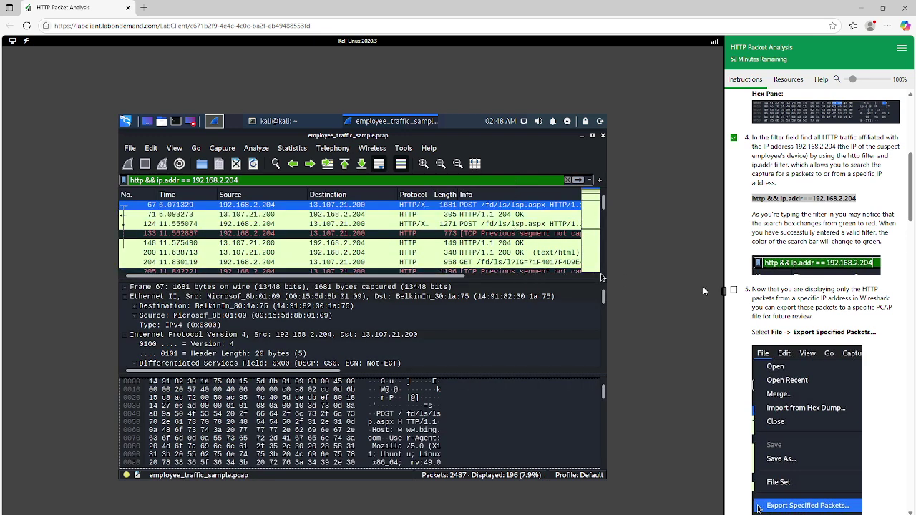
Step: Check off lab step 5 and scroll through the filtered packet list
click(734, 290)
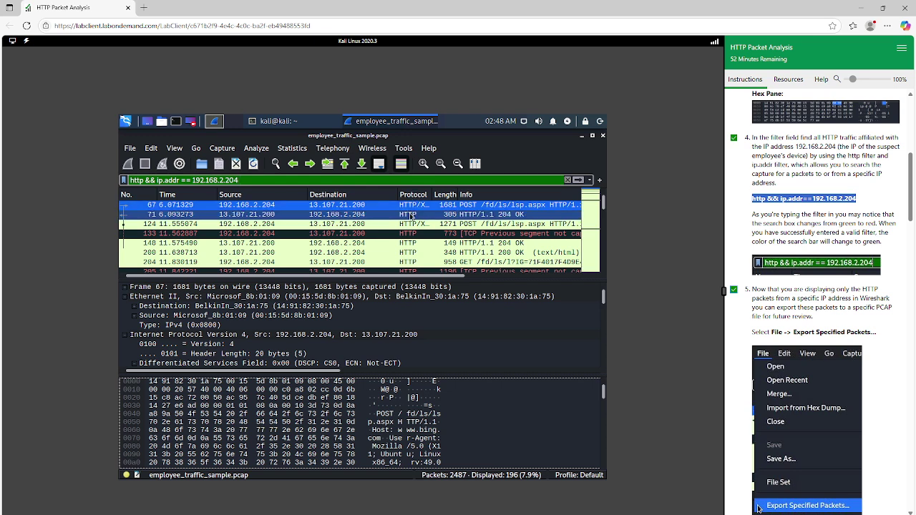
scroll(413, 217, down, 10)
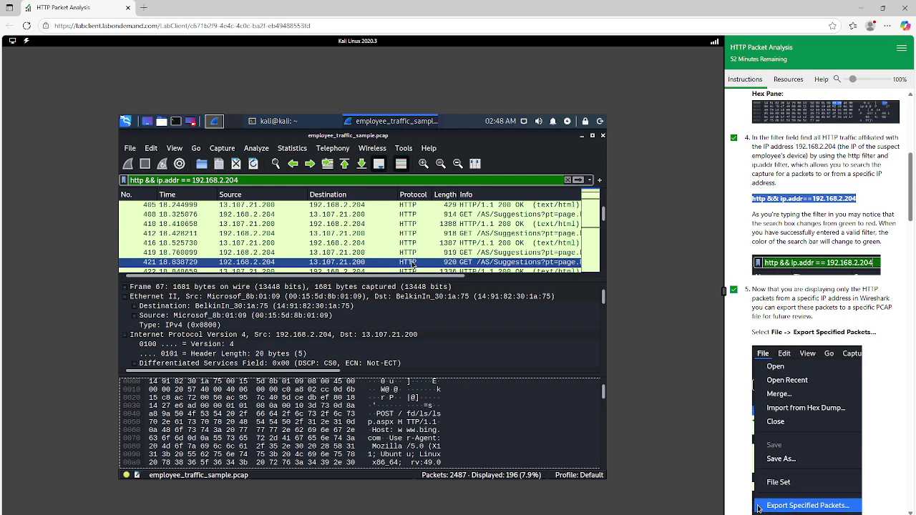
scroll(243, 218, up, 5)
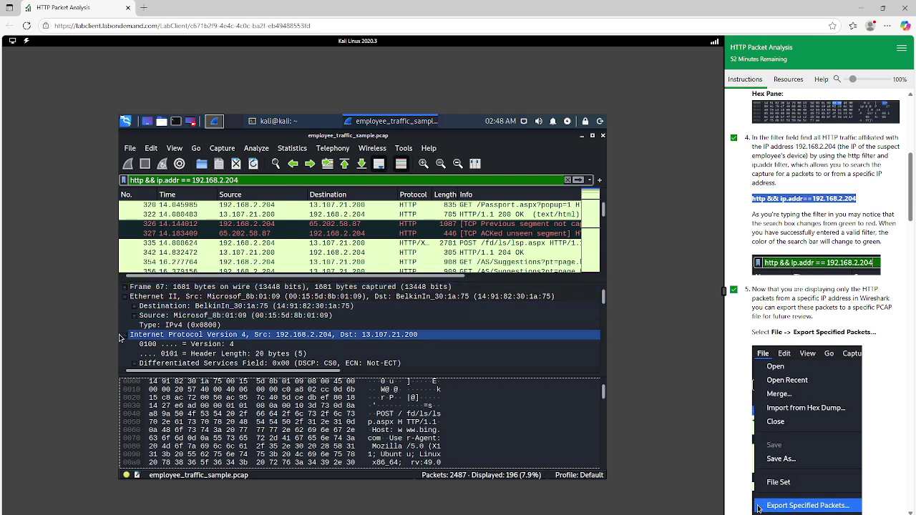
Step: Expand frame 67's Frame and Ethernet II details and select the Differentiated Services Field
click(134, 308)
click(128, 297)
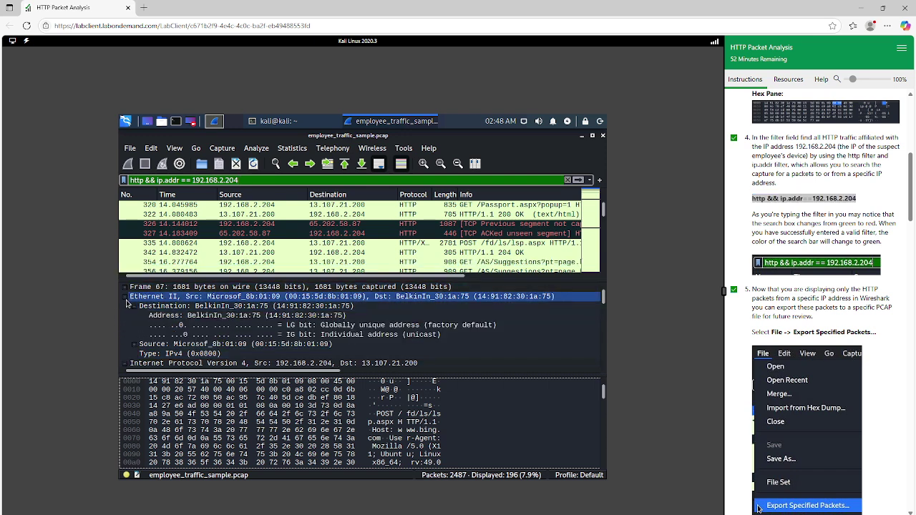
click(127, 287)
click(127, 289)
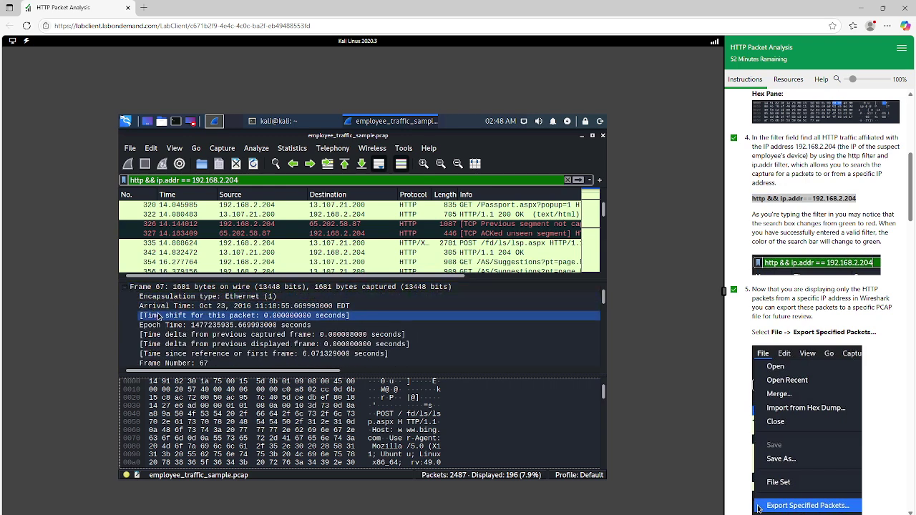
scroll(157, 322, down, 7)
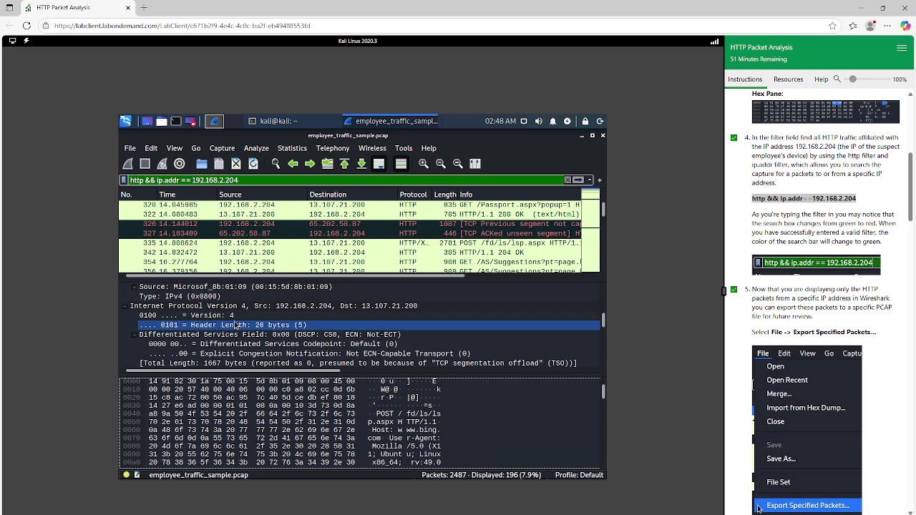
click(594, 337)
scroll(794, 344, down, 1)
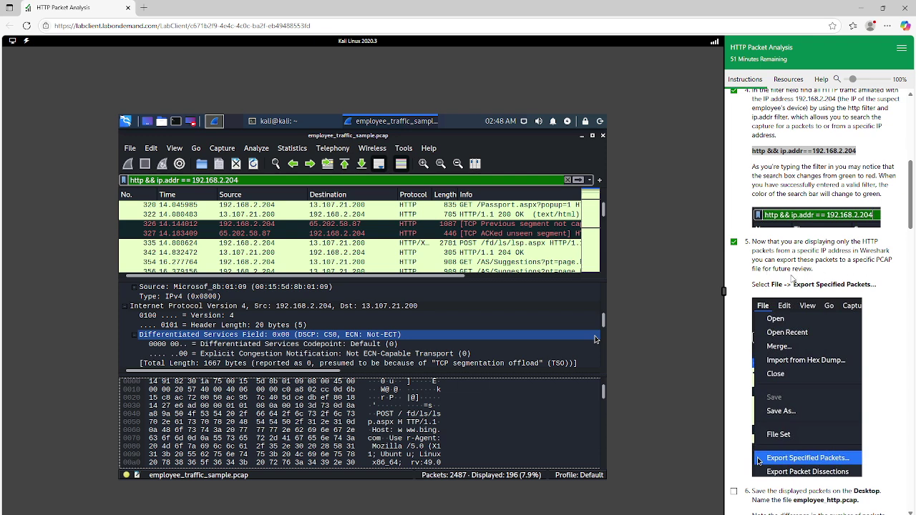
Step: Select packets 354 and 326 and highlight the export instruction in the lab steps
click(362, 262)
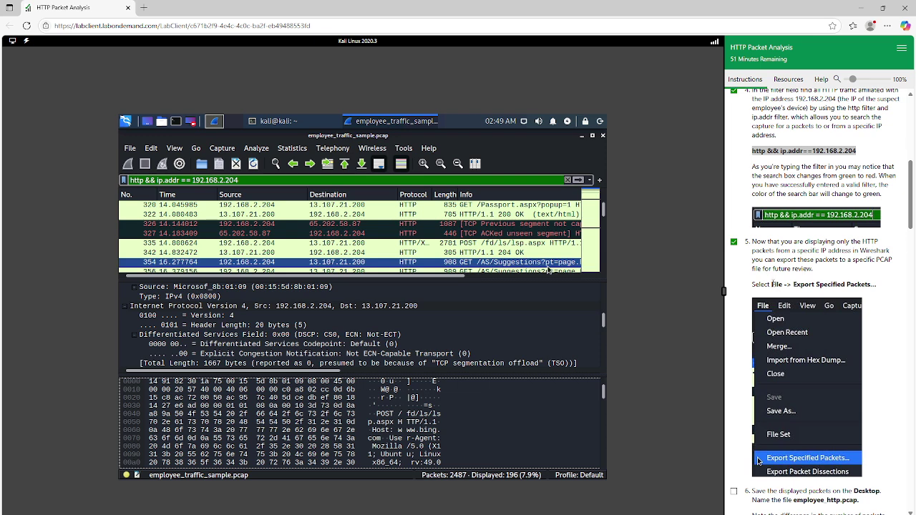
drag(772, 284, 882, 286)
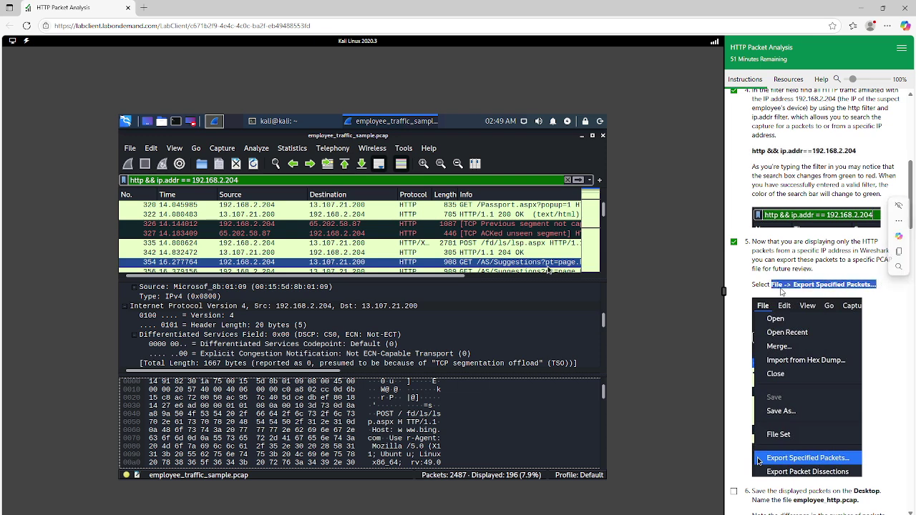
click(581, 224)
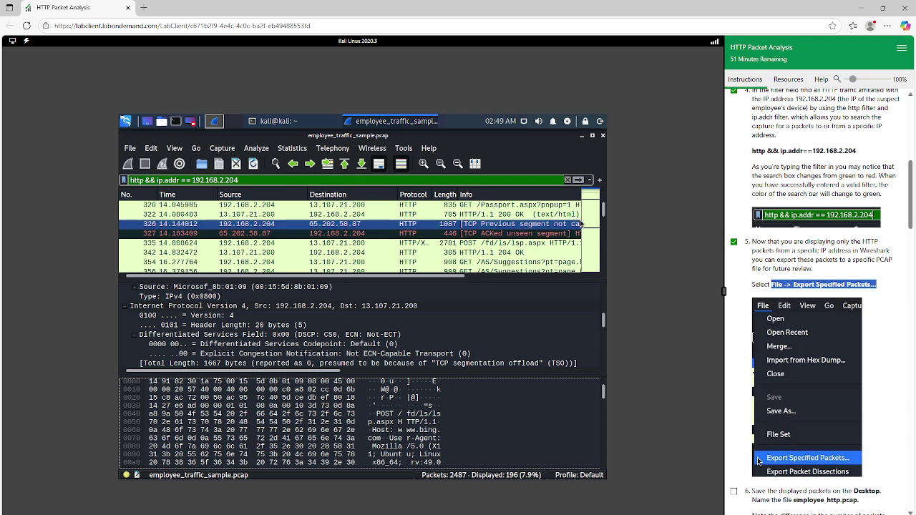
Step: Export the displayed packets as employee_http.pcap to the Desktop and check off step 6
click(129, 149)
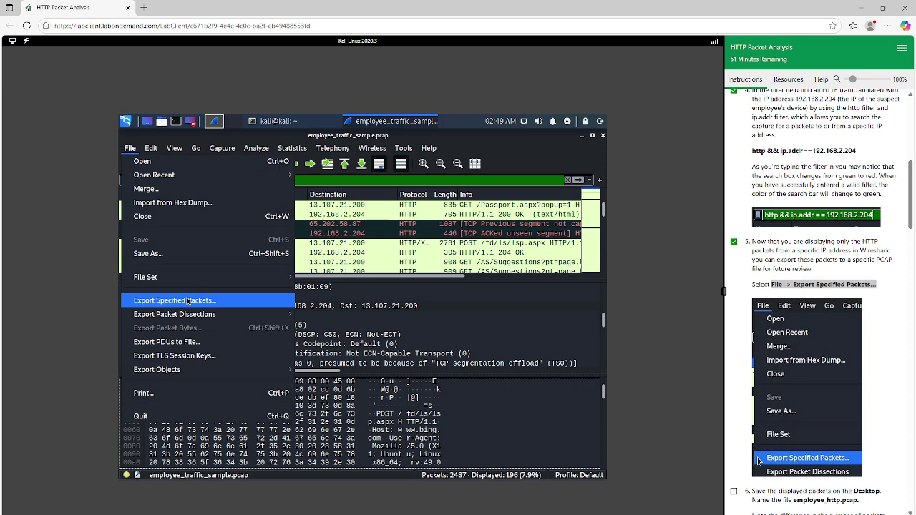
click(188, 302)
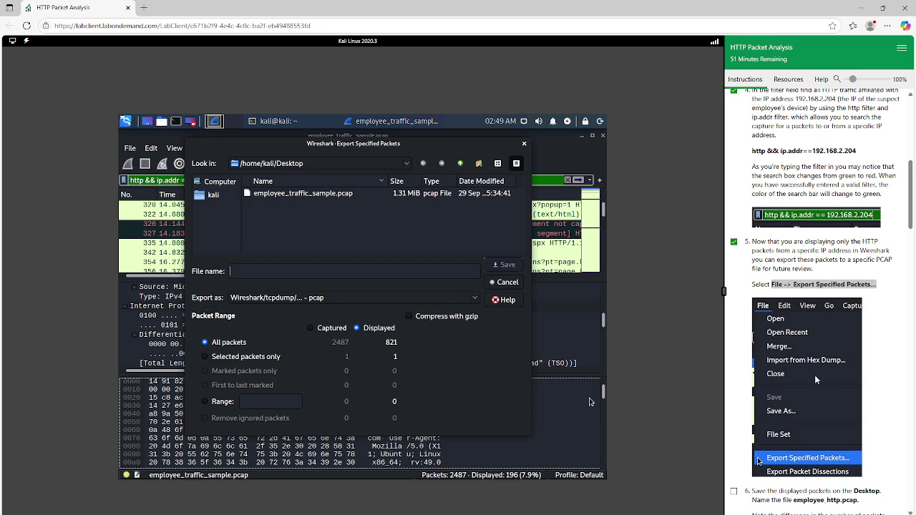
scroll(814, 375, down, 2)
scroll(802, 365, down, 1)
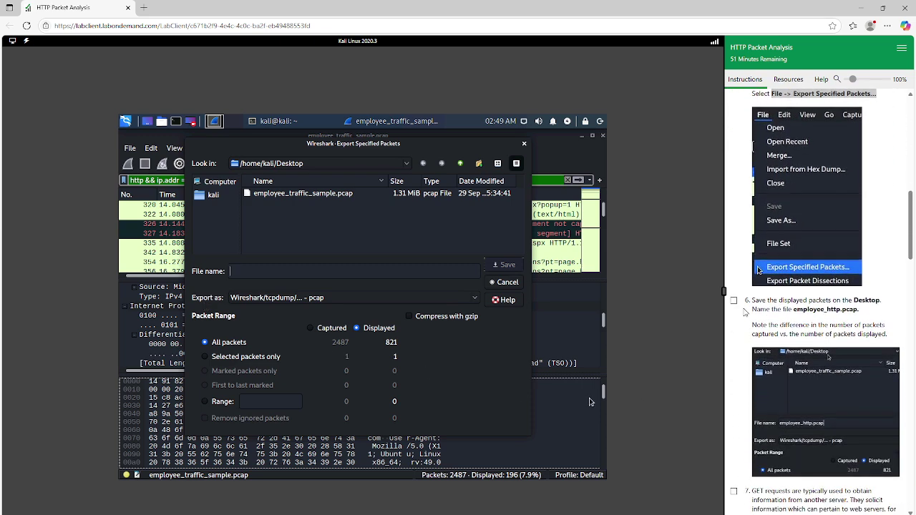
click(733, 300)
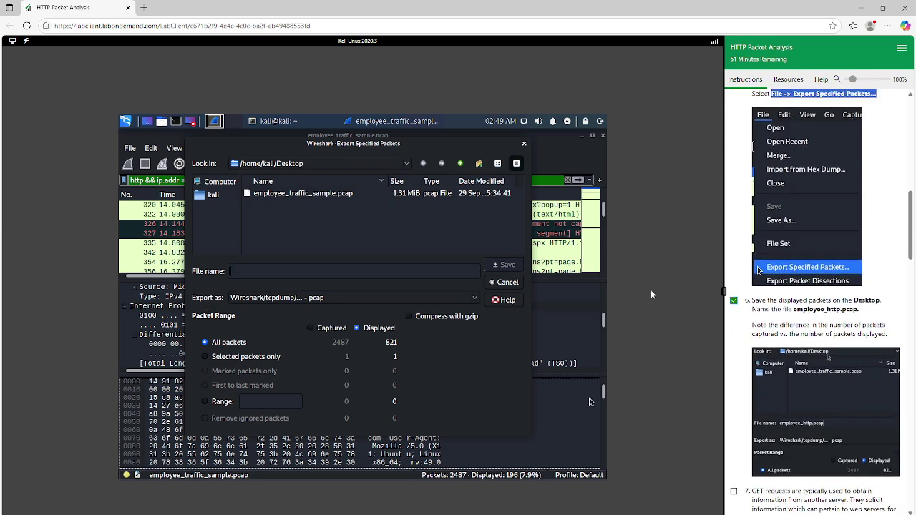
click(281, 274)
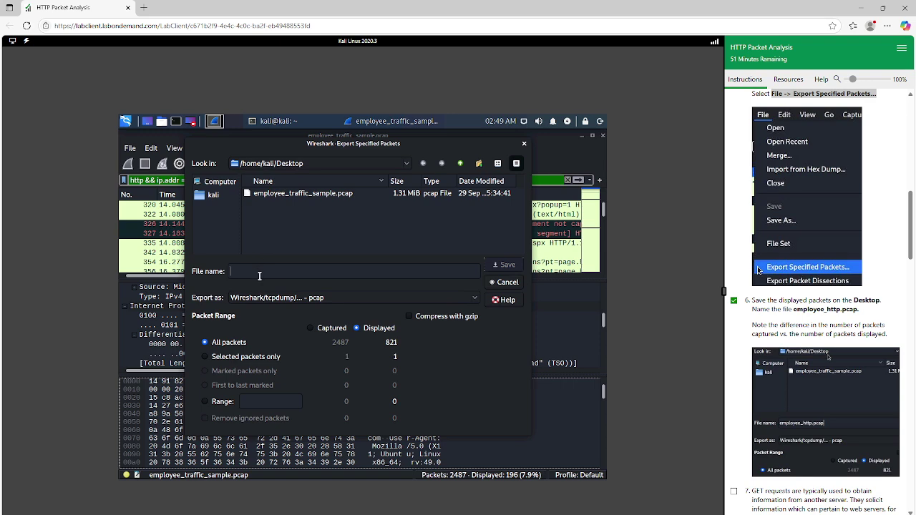
text(employee)
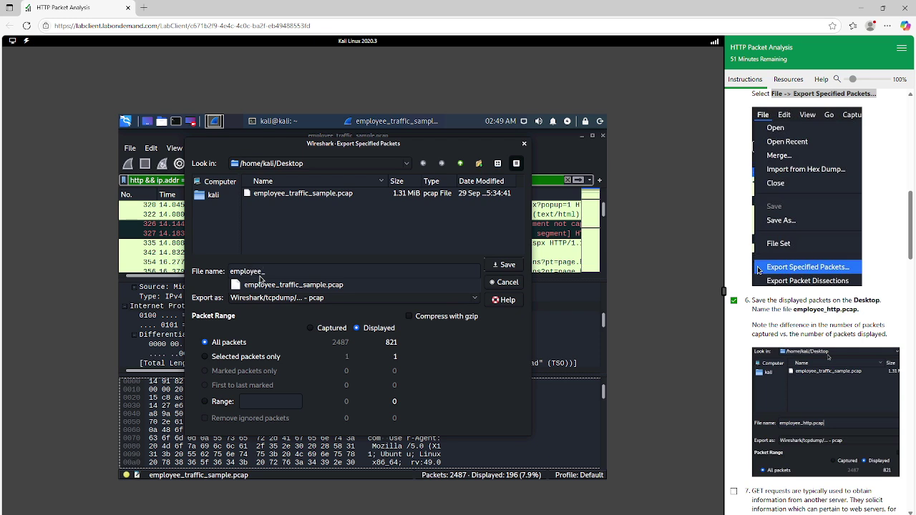
text(_http)
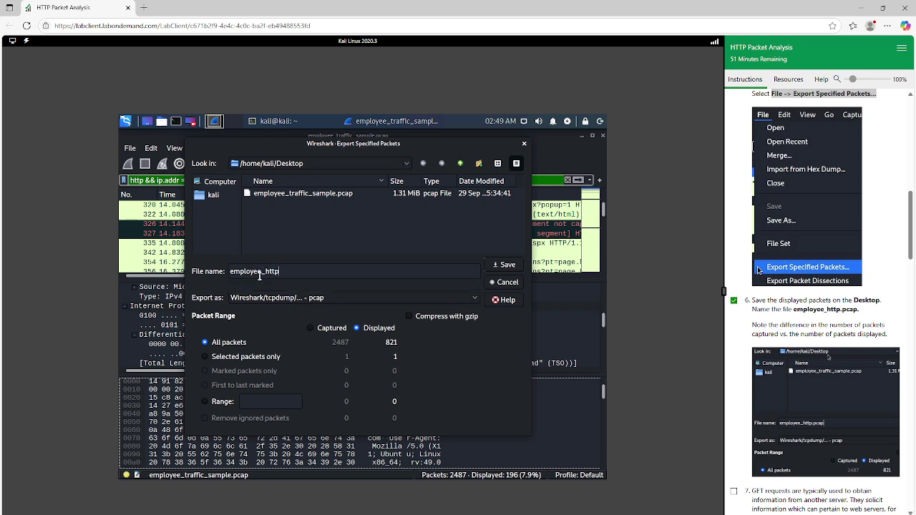
text(.pcap)
click(506, 266)
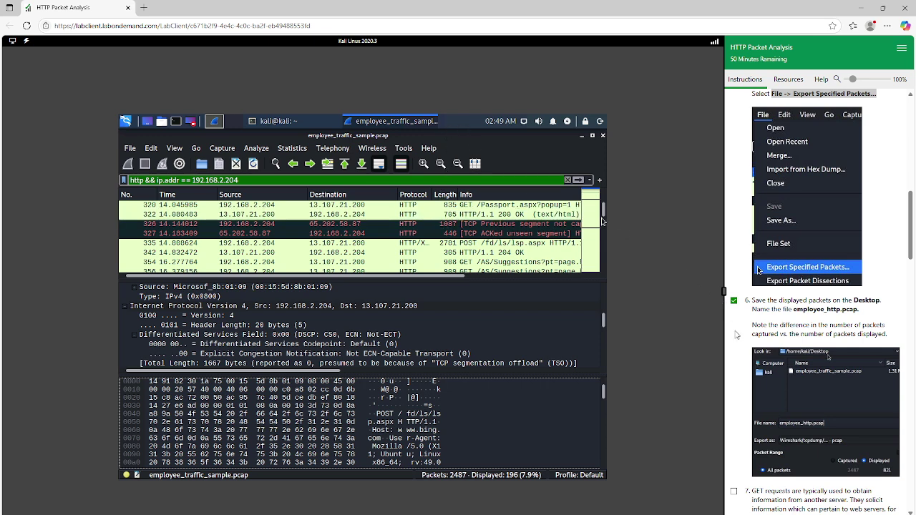
Step: Check off lab step 7 and select packet 326 in the packet list
scroll(811, 315, down, 2)
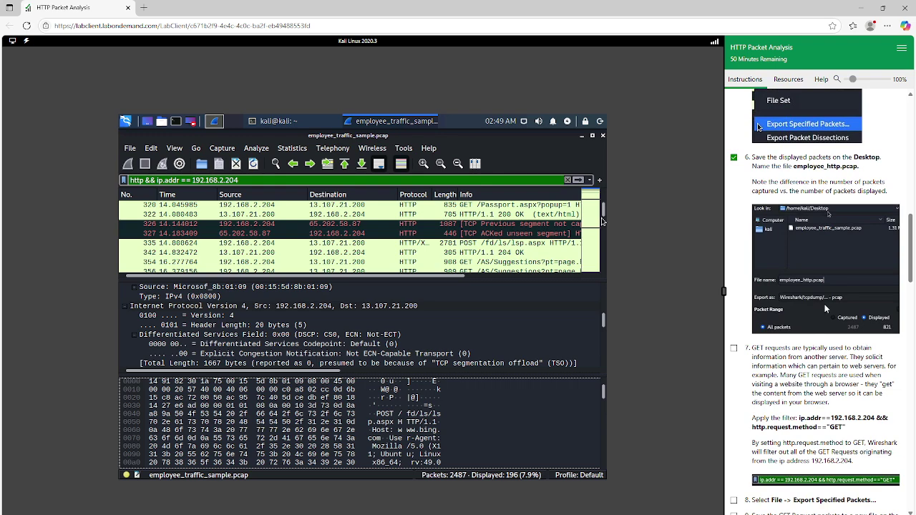
scroll(750, 267, down, 1)
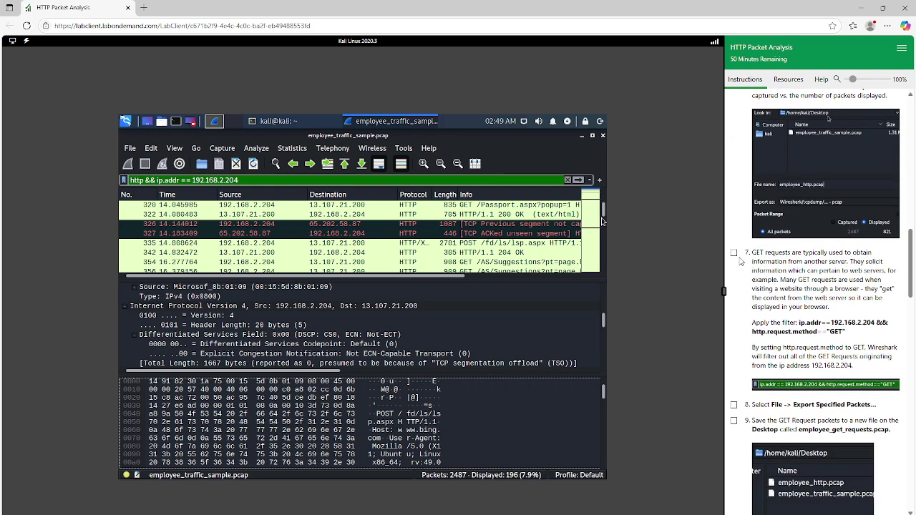
click(734, 253)
click(476, 226)
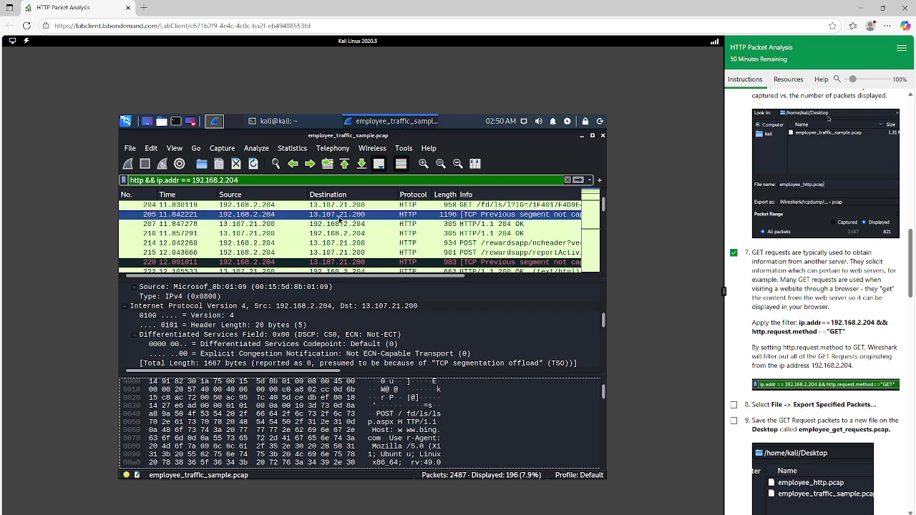
scroll(386, 220, up, 2)
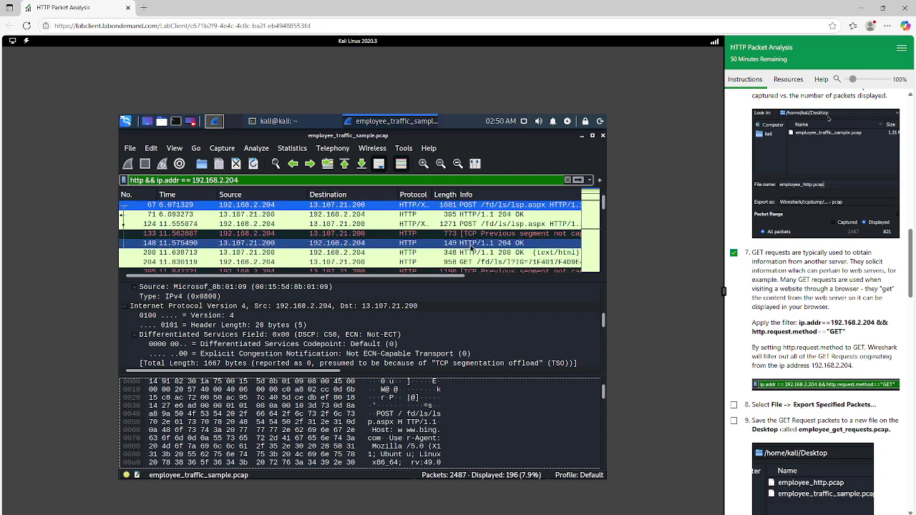
scroll(468, 235, down, 4)
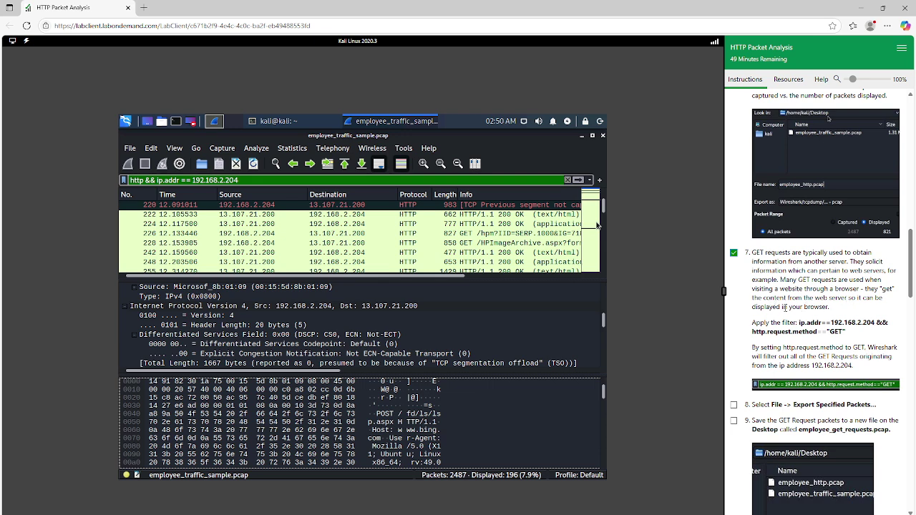
scroll(818, 319, down, 1)
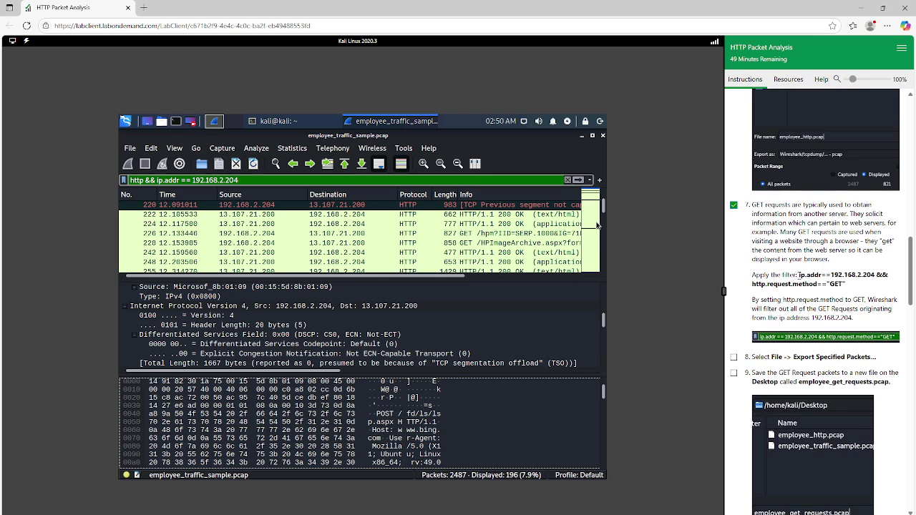
Step: Select step 7's GET filter text and start deleting the http condition from the display filter
drag(798, 275, 844, 285)
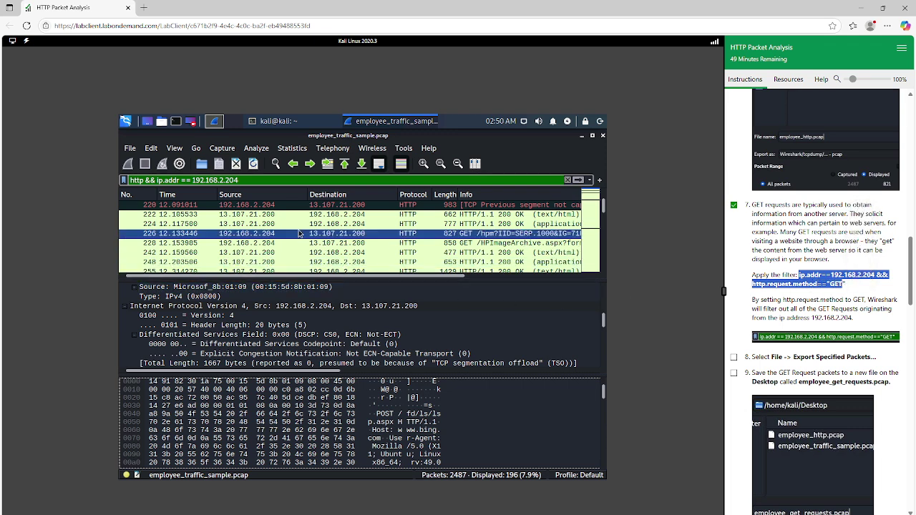
click(273, 179)
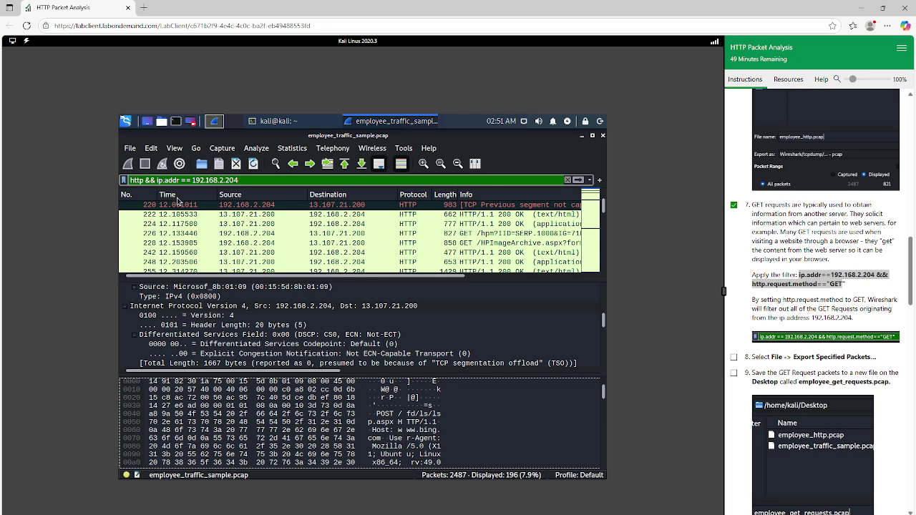
key(BackSpace)
key(BackSpace)
key(BackSpace)
key(BackSpace)
key(BackSpace)
key(BackSpace)
key(BackSpace)
key(BackSpace)
key(BackSpace)
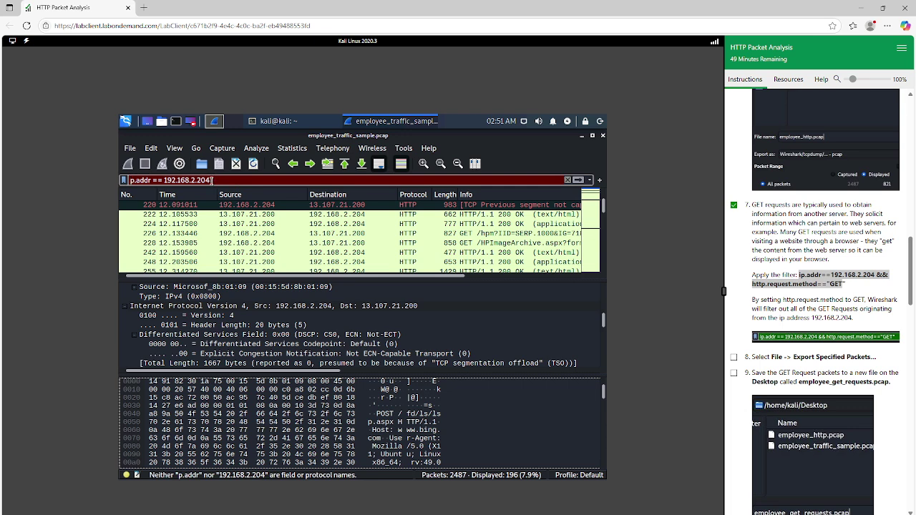
Step: Extend the display filter to ip.addr==192.168.2.204 && http.request.method=="GET" with no spaces around ==
text(i)
click(220, 179)
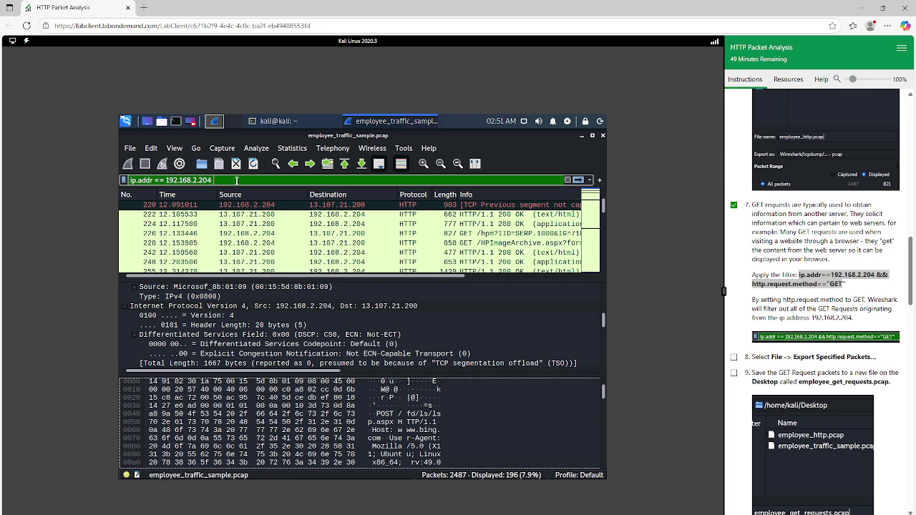
text(&&)
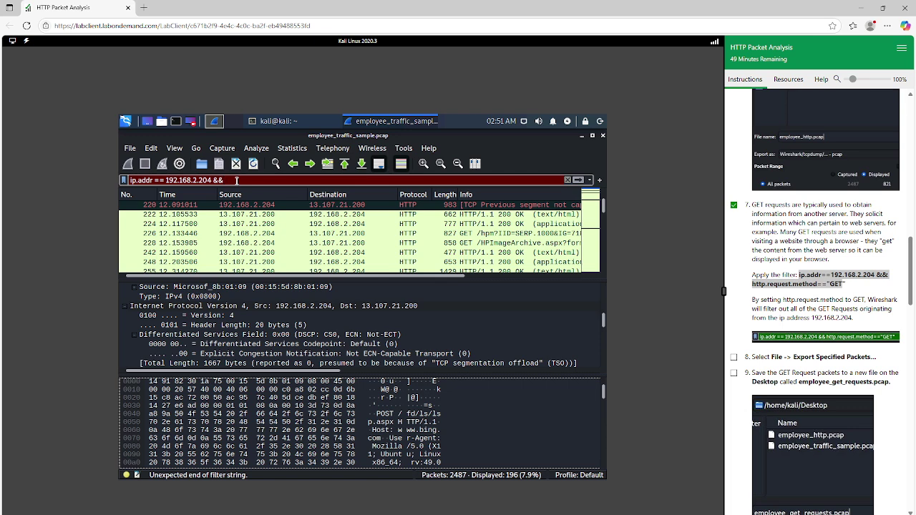
text( http)
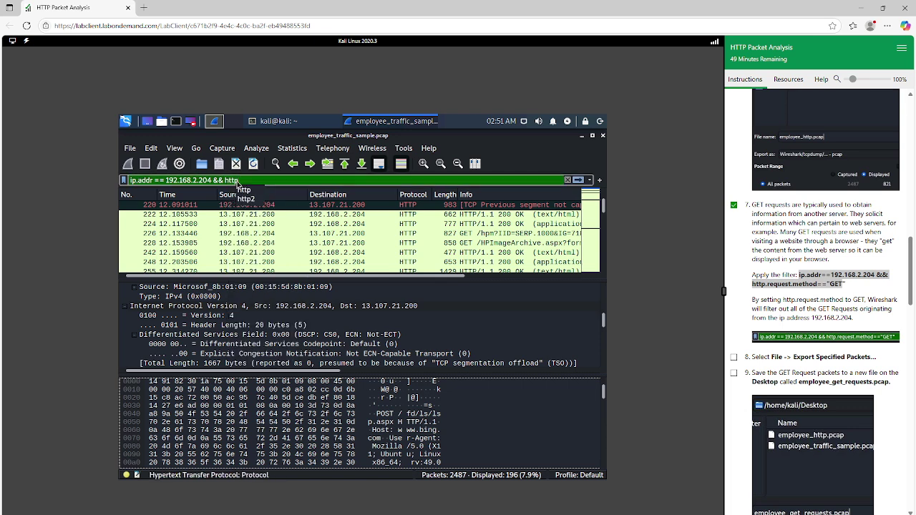
text(.r)
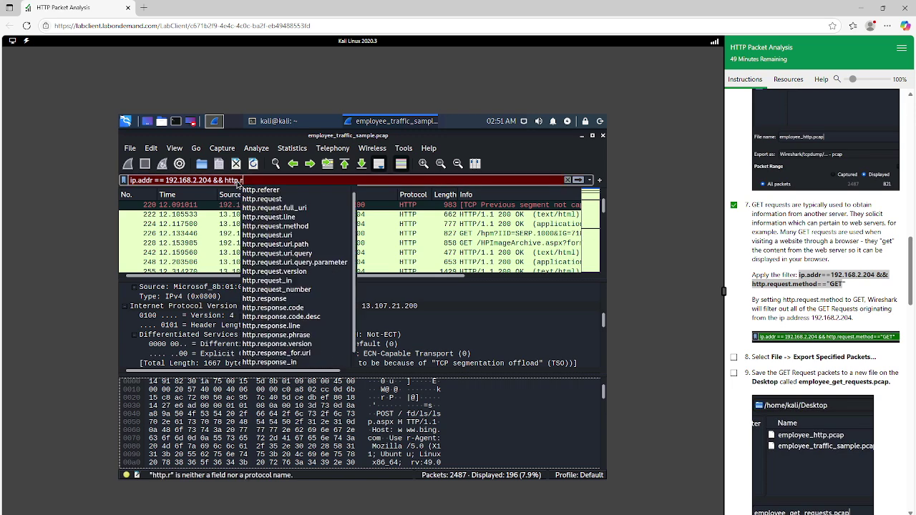
text(equest)
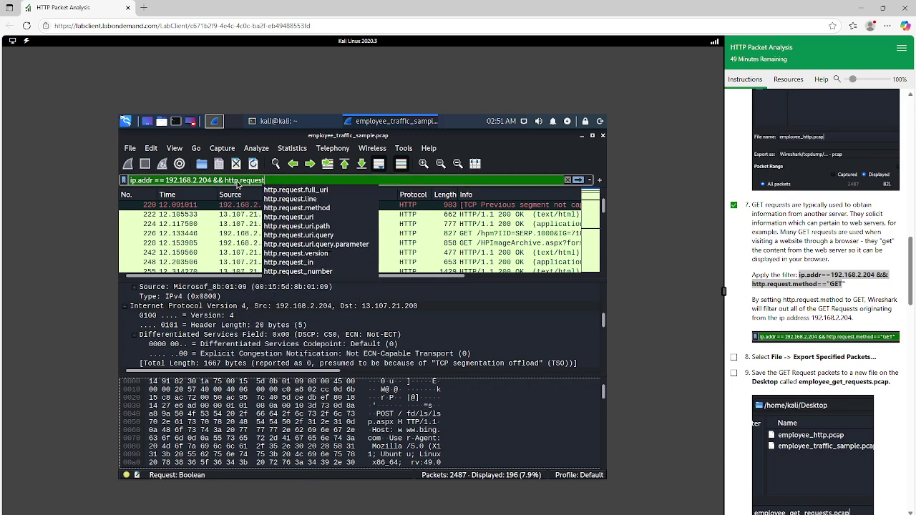
text(.method)
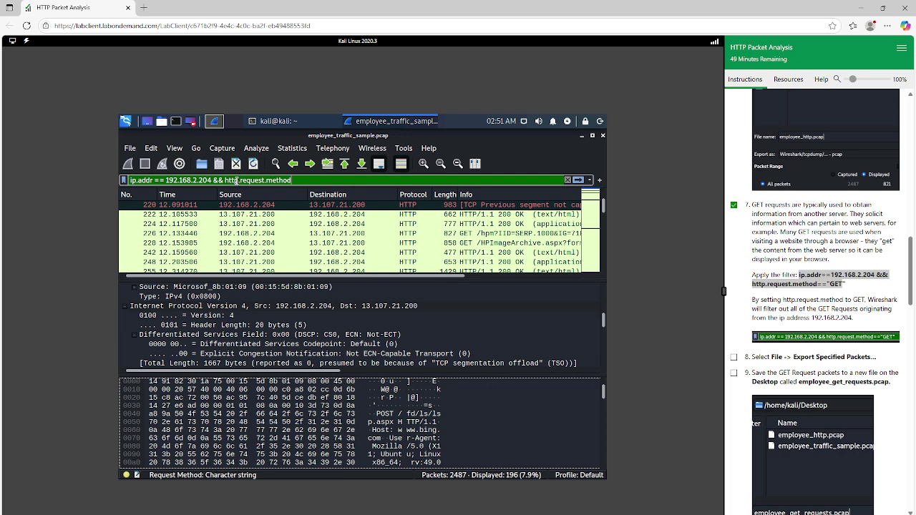
text(==)
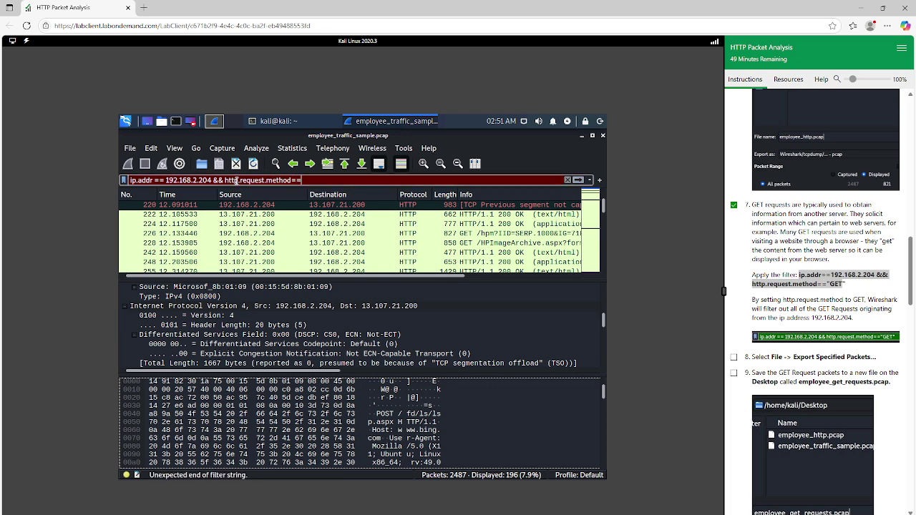
text(")
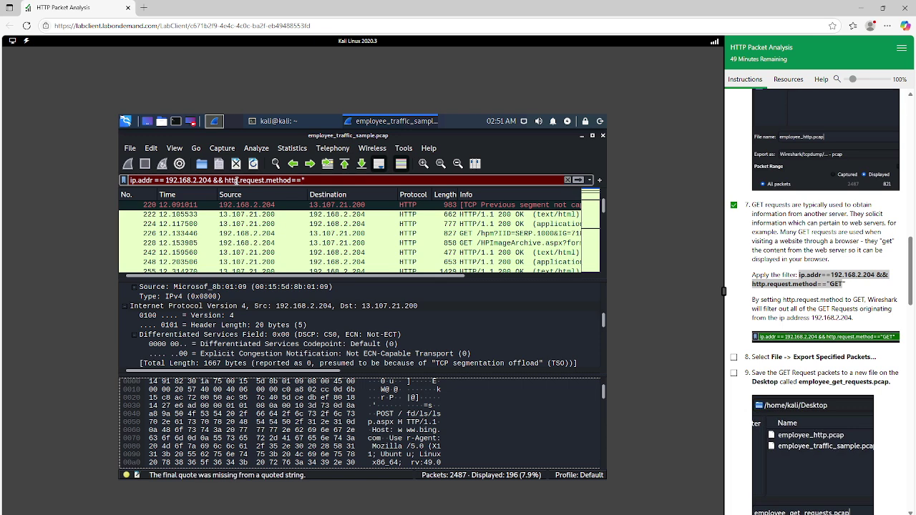
text(GET")
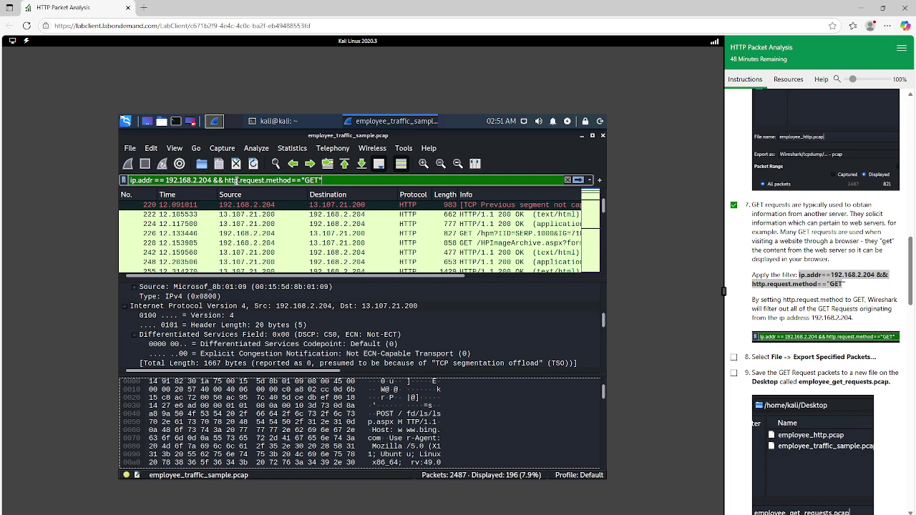
click(165, 181)
key(BackSpace)
key(Left)
key(Left)
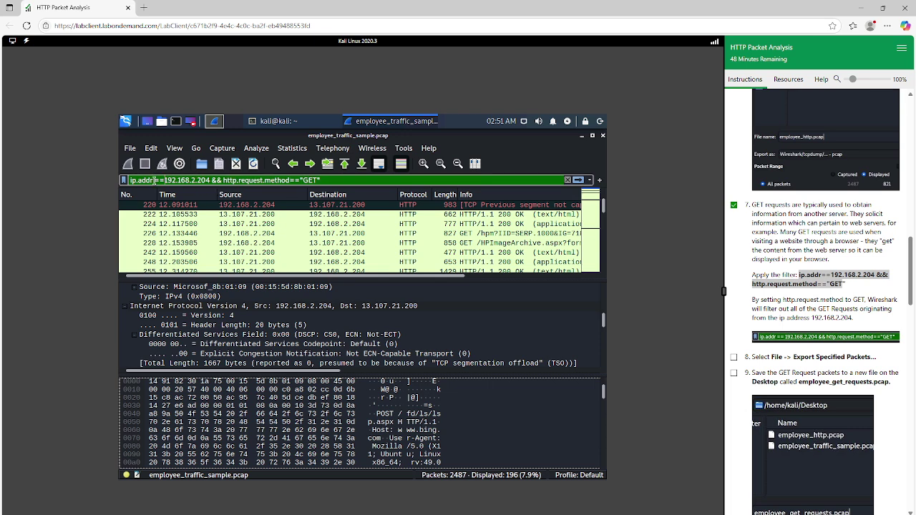
key(BackSpace)
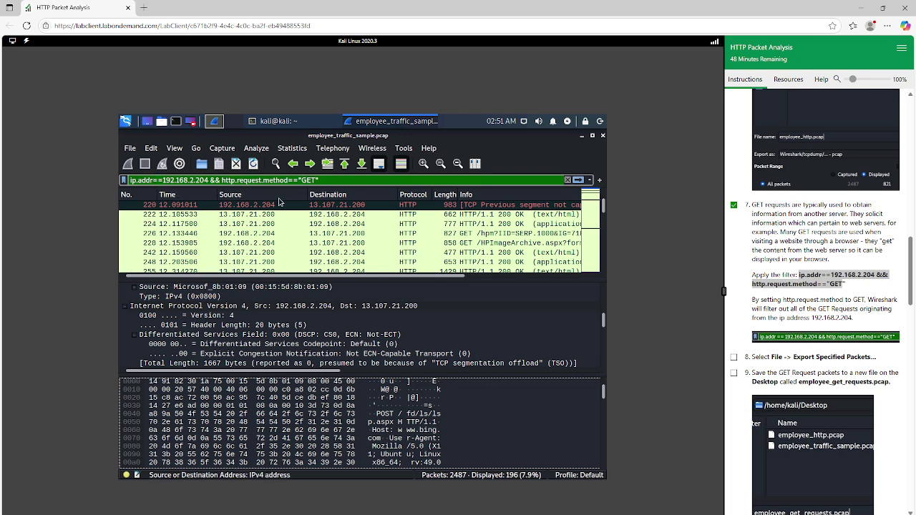
click(603, 309)
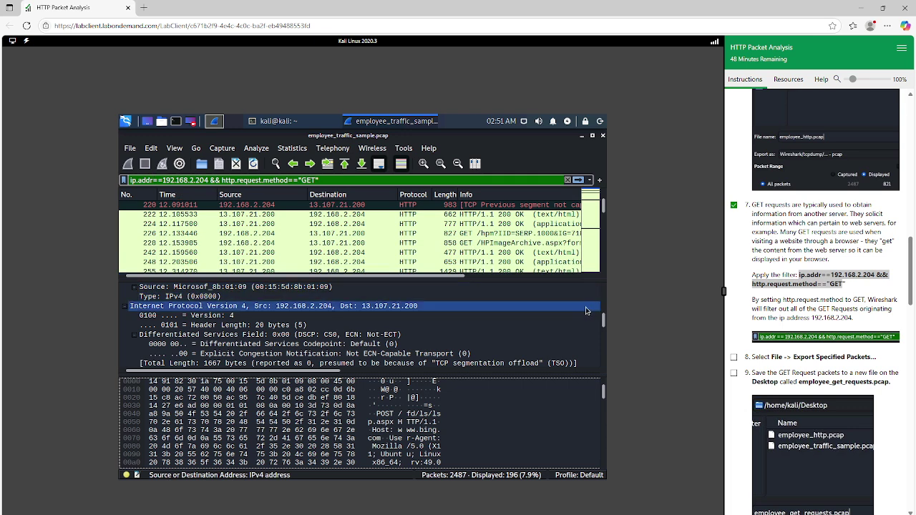
click(782, 342)
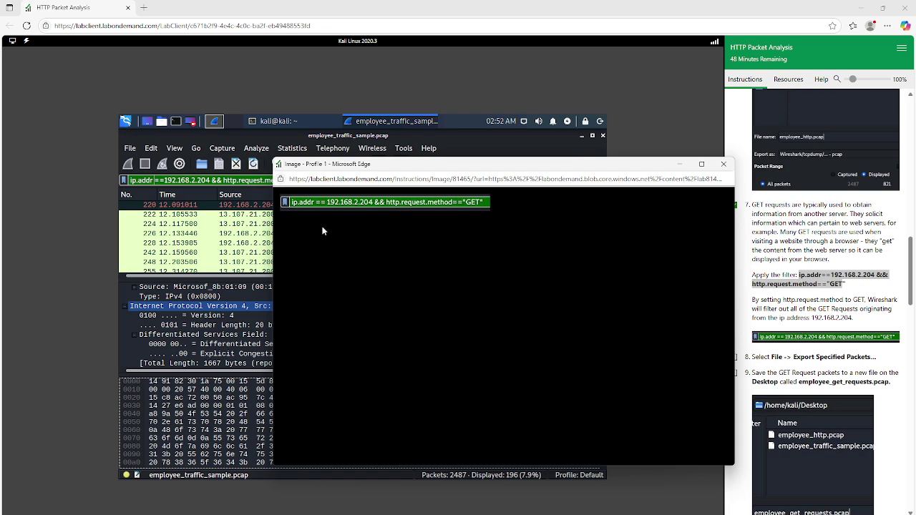
click(164, 181)
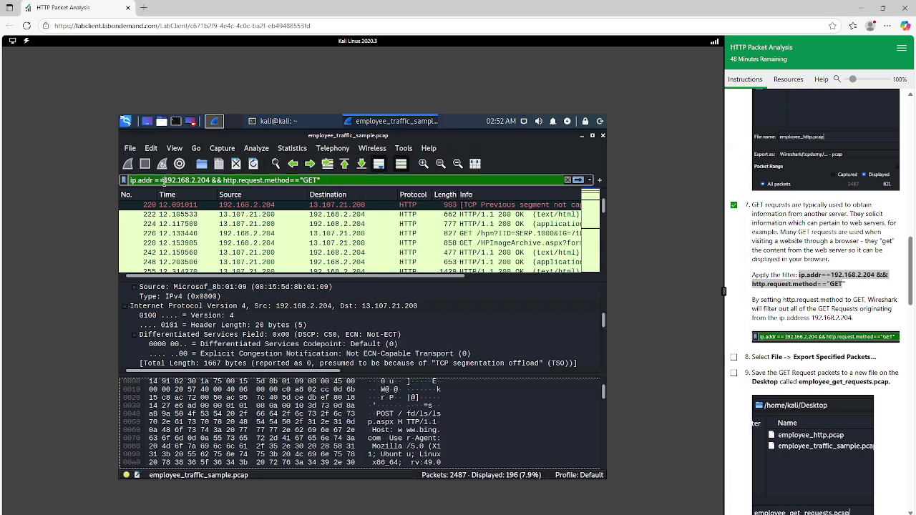
click(848, 342)
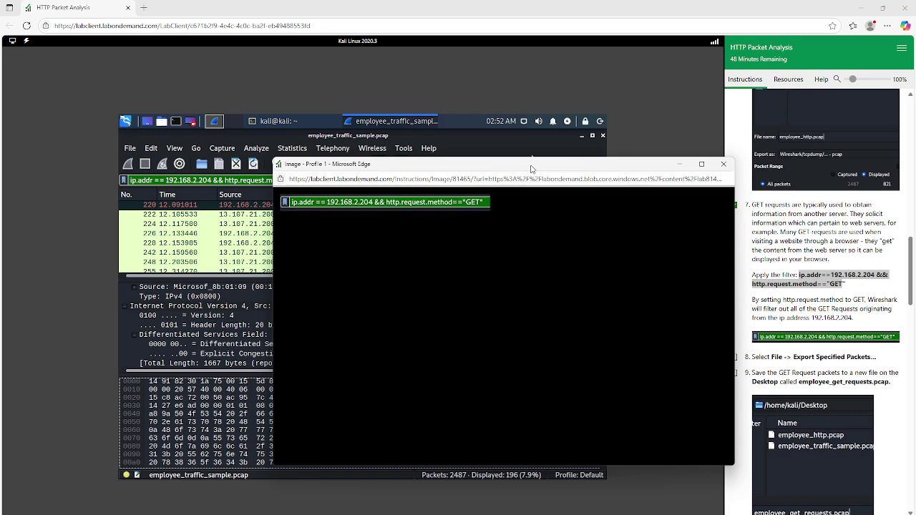
drag(531, 168, 616, 186)
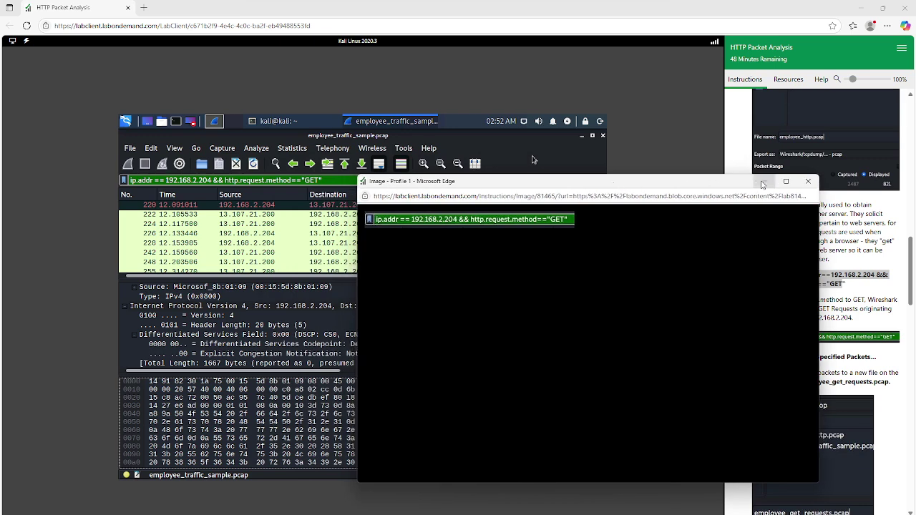
click(806, 182)
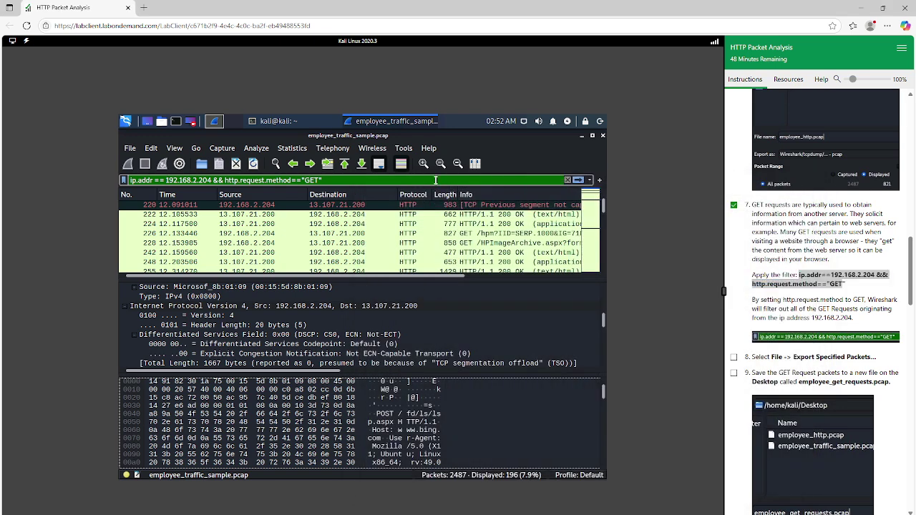
Step: Apply the GET request filter (77 of 2487 packets), tick lab step 8, and open the File menu
key(Return)
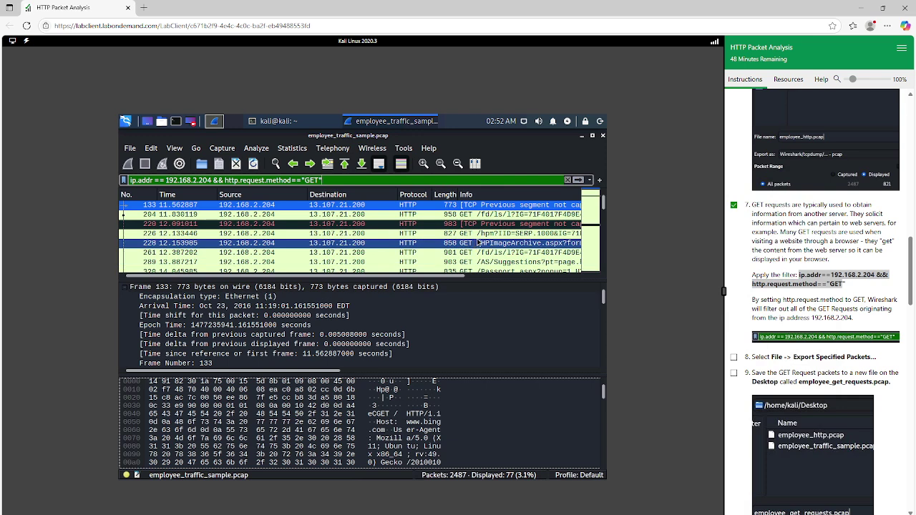
scroll(493, 226, down, 2)
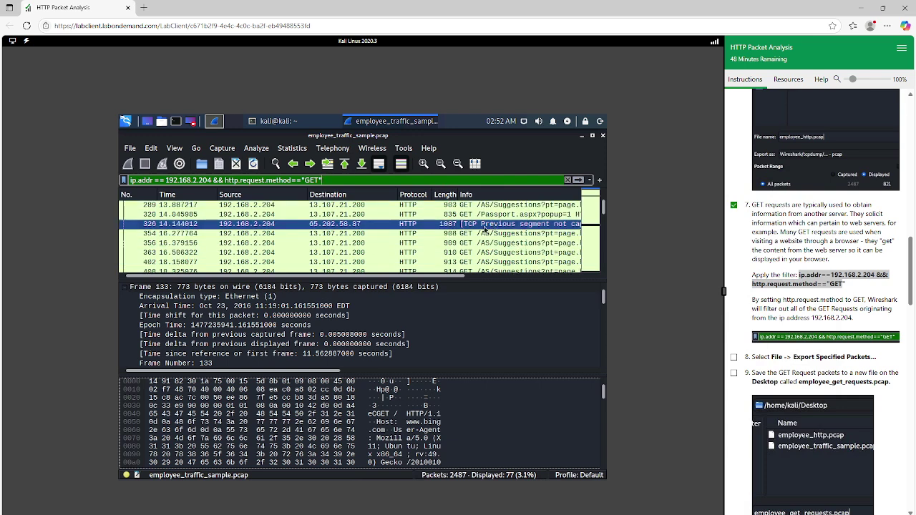
scroll(486, 230, up, 2)
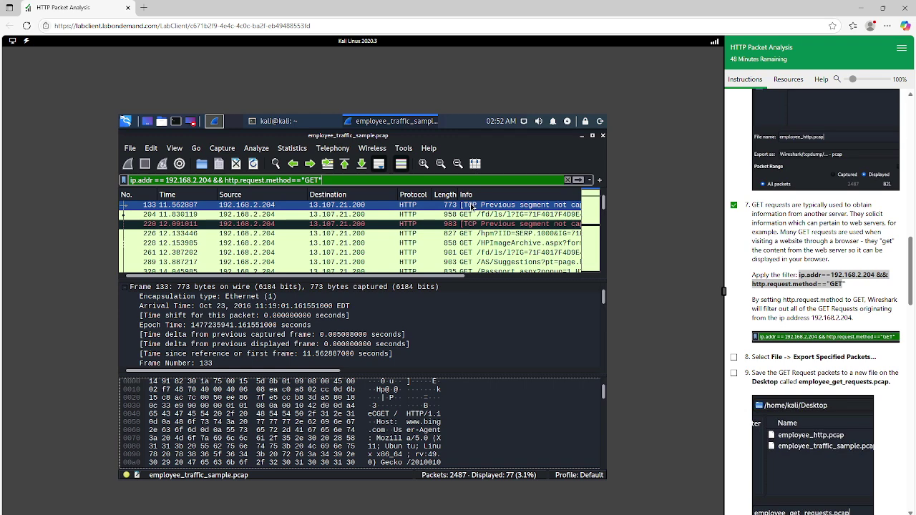
scroll(476, 227, down, 6)
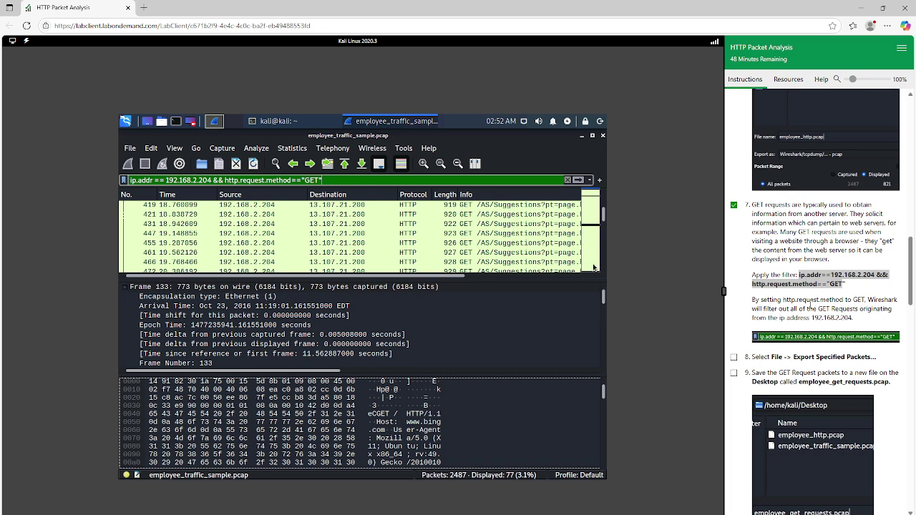
click(733, 356)
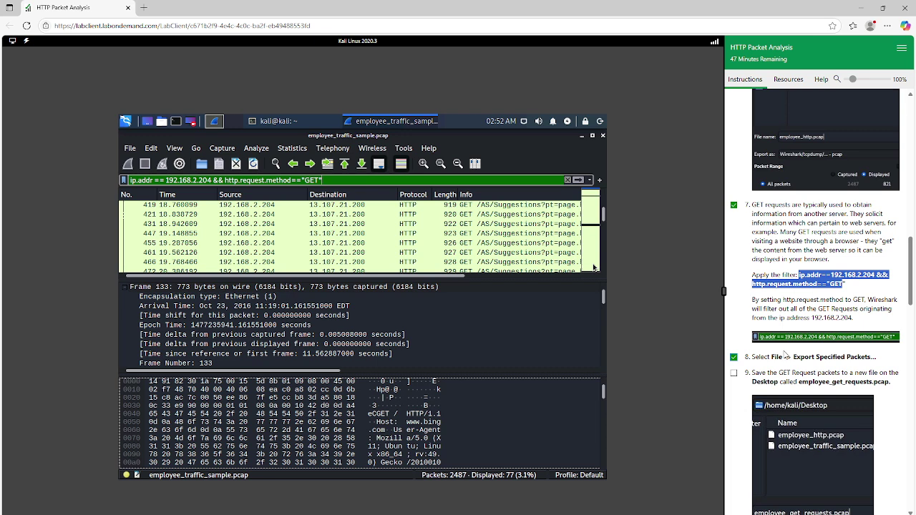
click(130, 148)
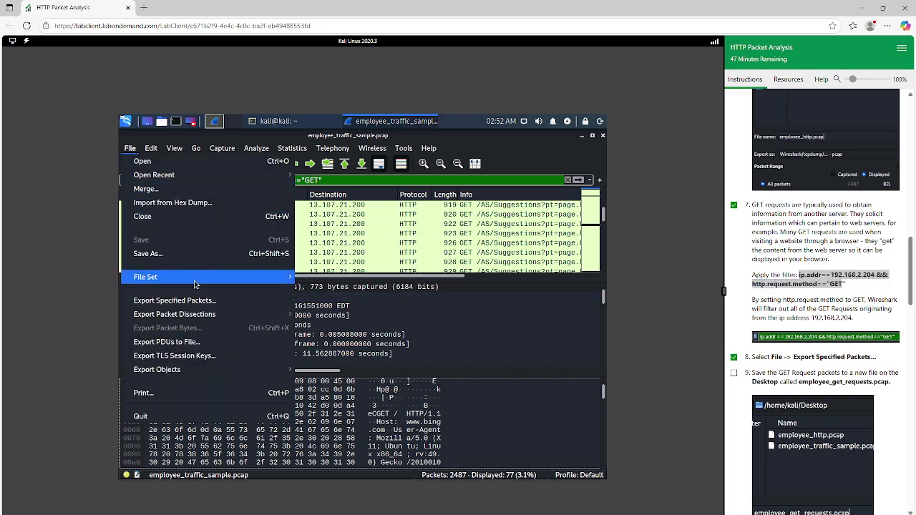
Step: Export Specified Packets to the Desktop as employee_get_requests.pcap, ticking lab step 9
click(197, 302)
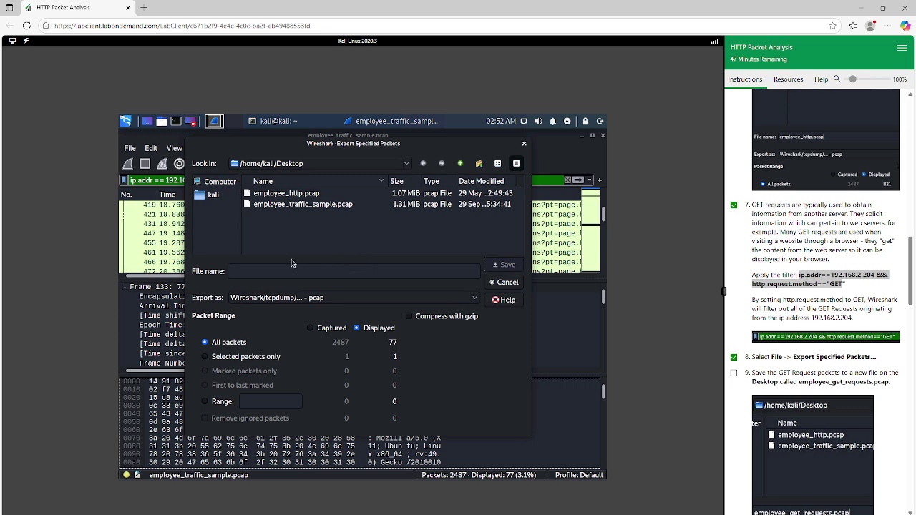
scroll(804, 383, down, 3)
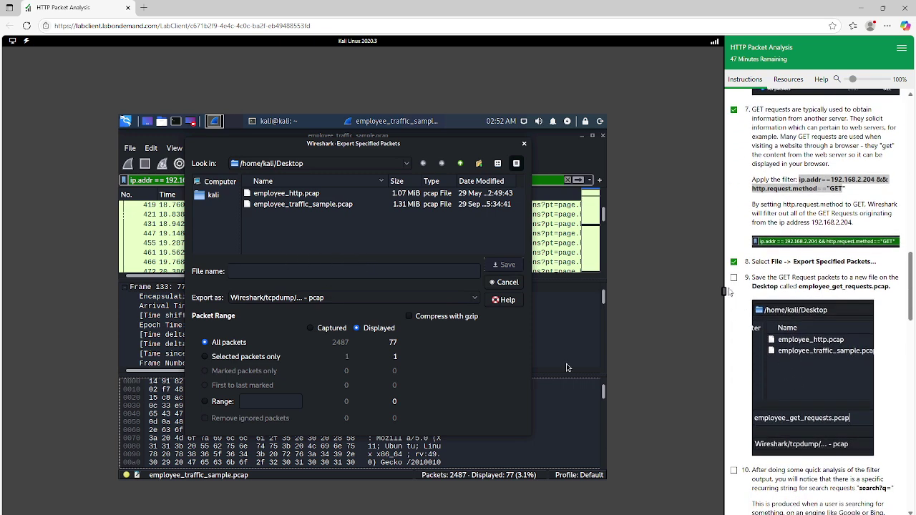
click(734, 277)
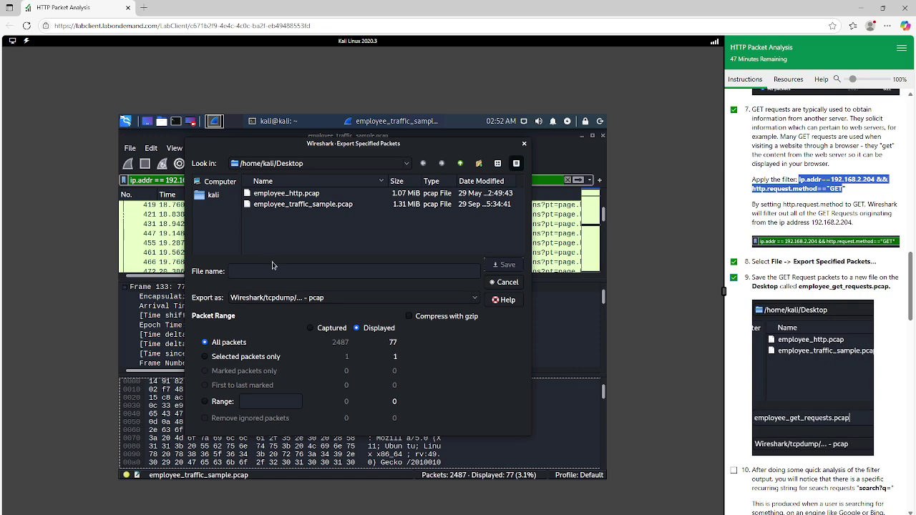
click(272, 265)
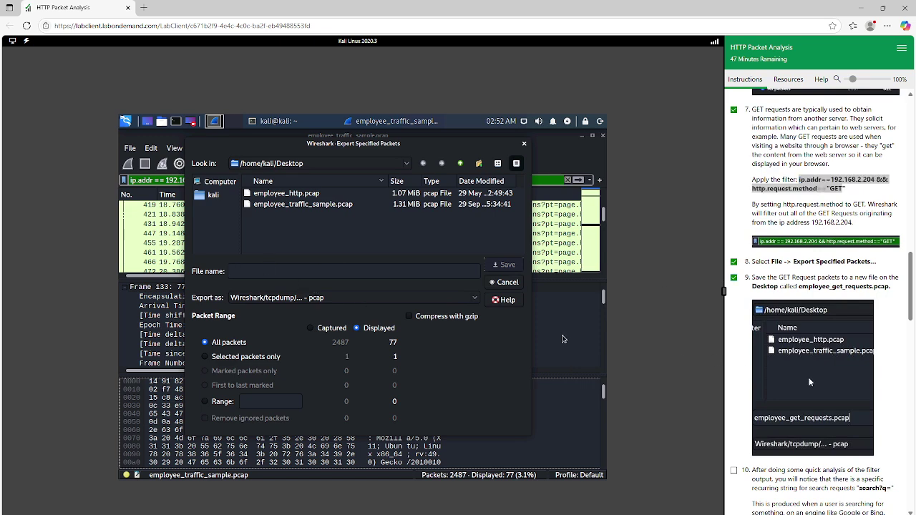
scroll(810, 382, down, 2)
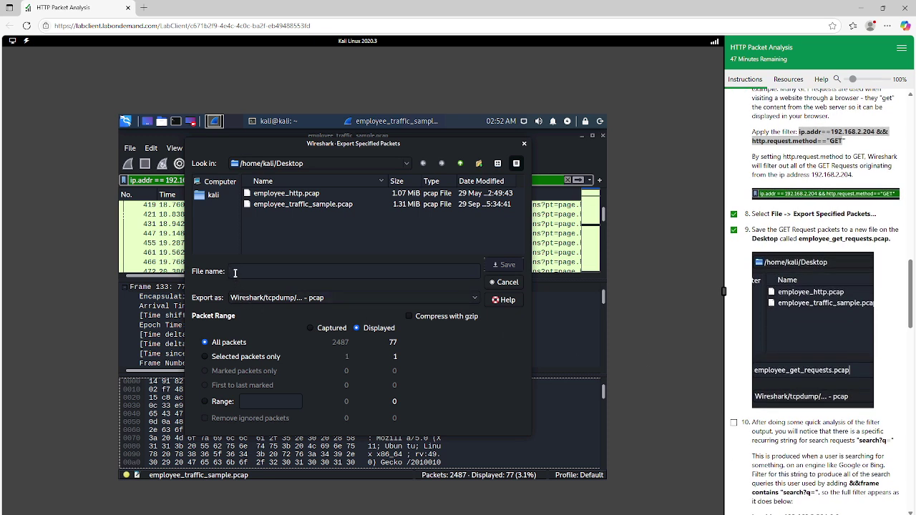
text(employee)
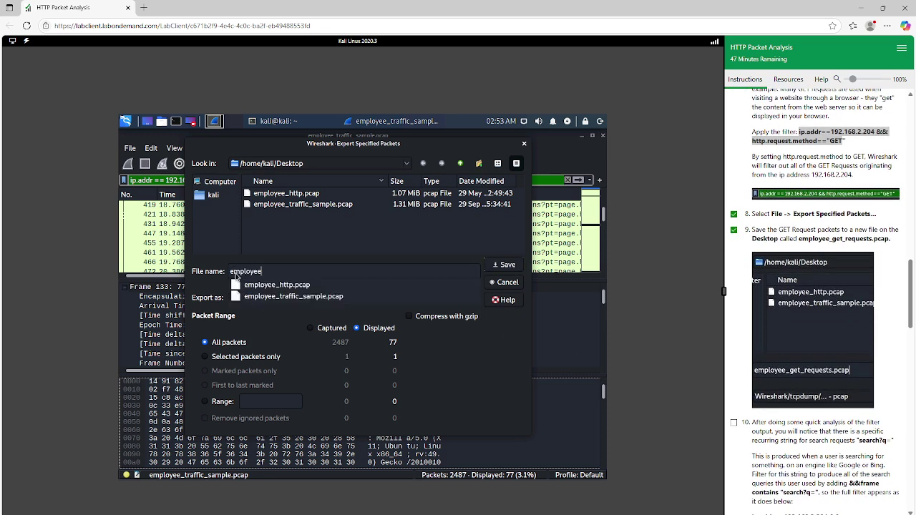
text(_get)
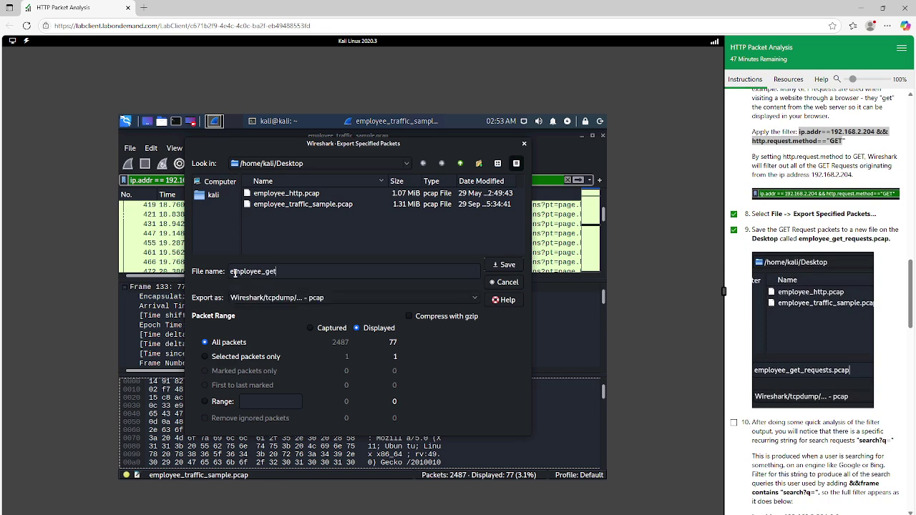
text(_requests.pcap)
Step: Save the export as employee_get_requests.pcap and browse through the later GET requests
click(511, 266)
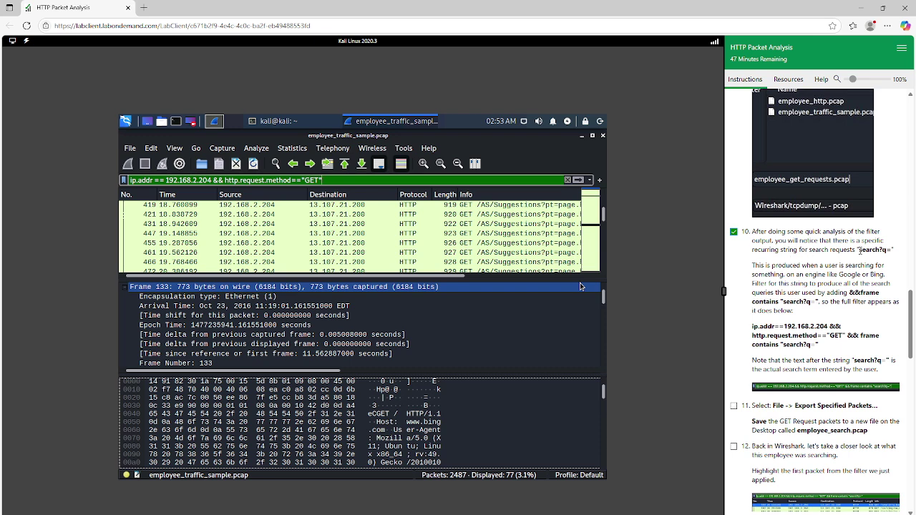
scroll(504, 243, down, 6)
click(504, 243)
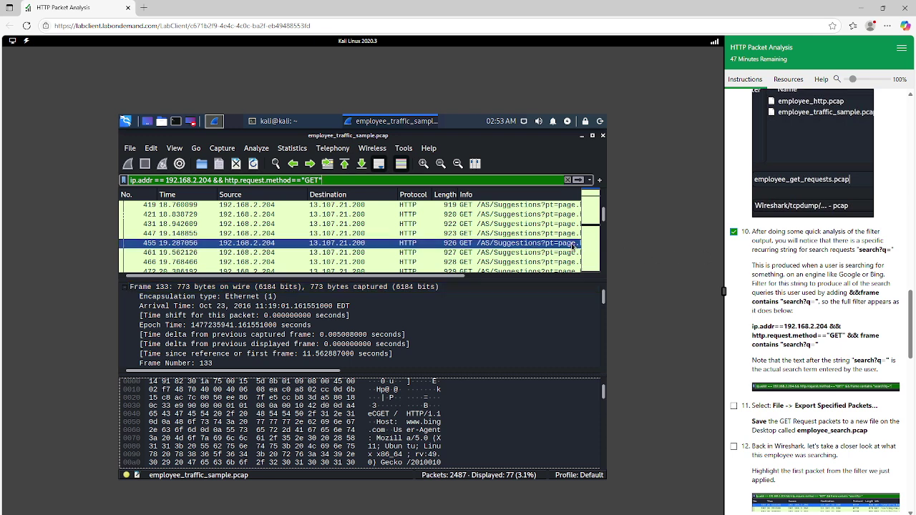
scroll(508, 247, down, 5)
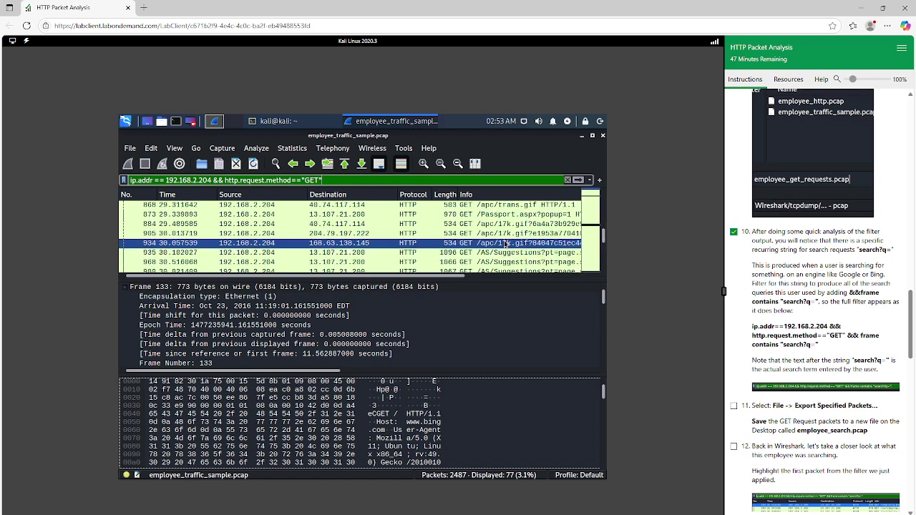
click(521, 254)
scroll(521, 256, down, 2)
click(521, 254)
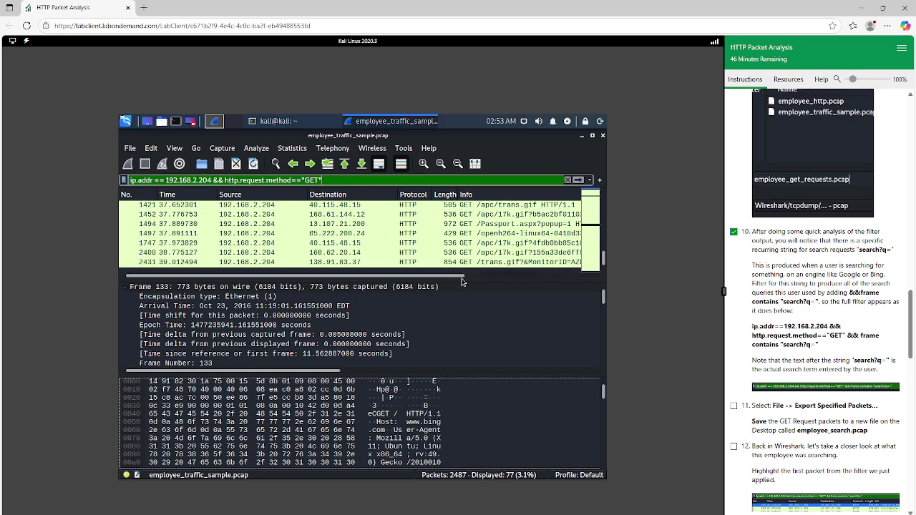
Step: Select the GET /search?q=sell+a+company request and highlight the extra filter clause in the instructions
drag(461, 282, 515, 280)
scroll(474, 236, up, 2)
click(474, 234)
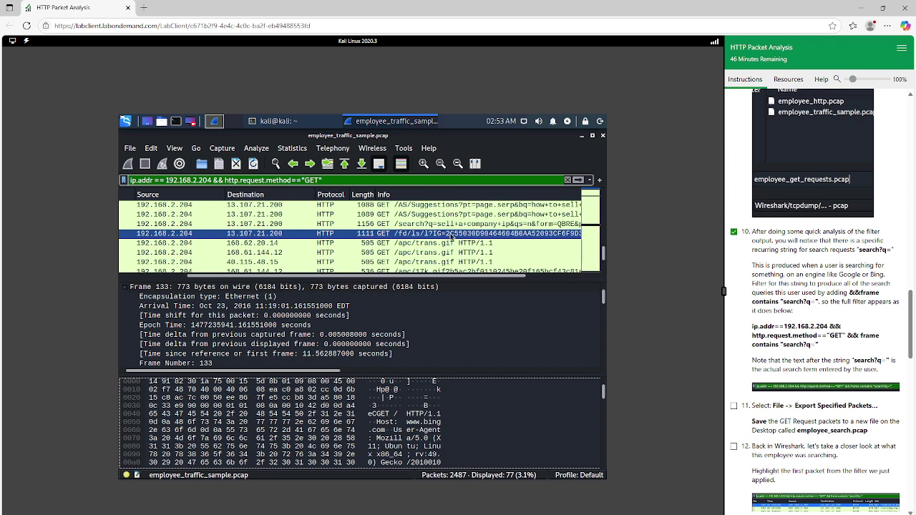
click(402, 226)
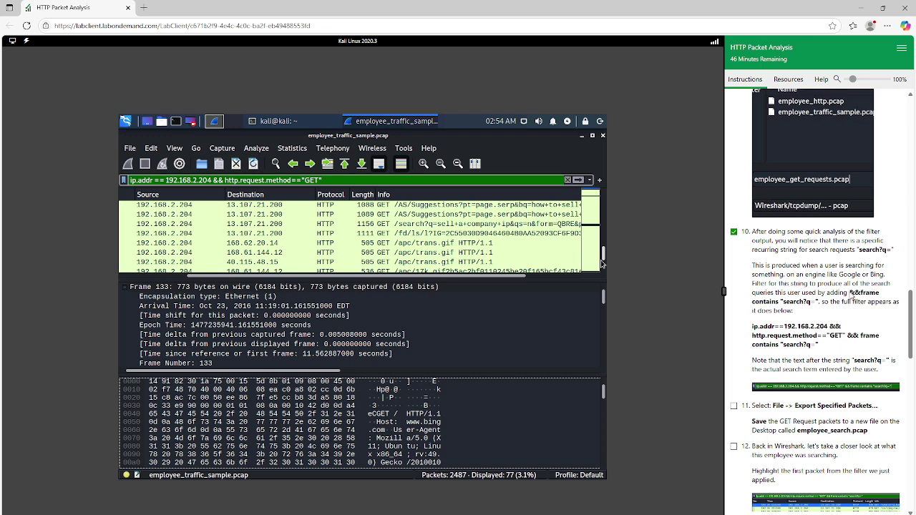
drag(849, 293, 816, 305)
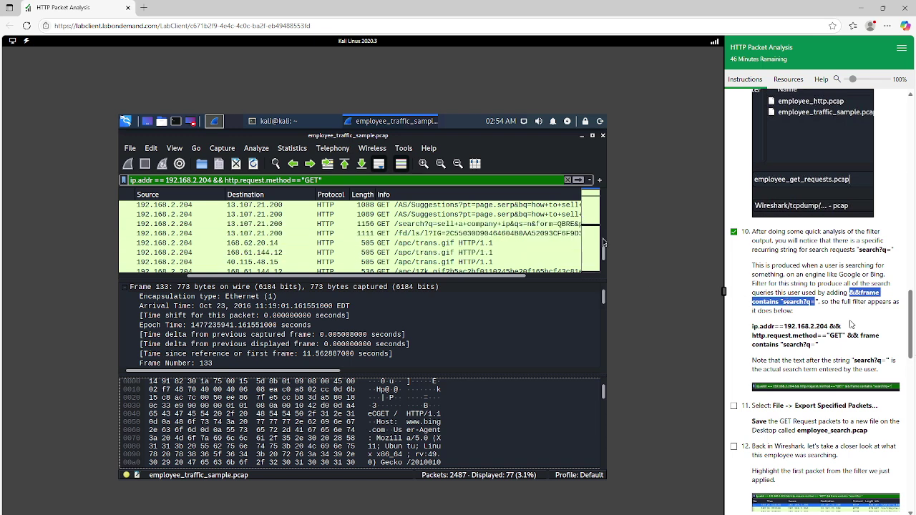
Step: Enlarge the filter example image from the instructions and move it off the packet list
click(415, 181)
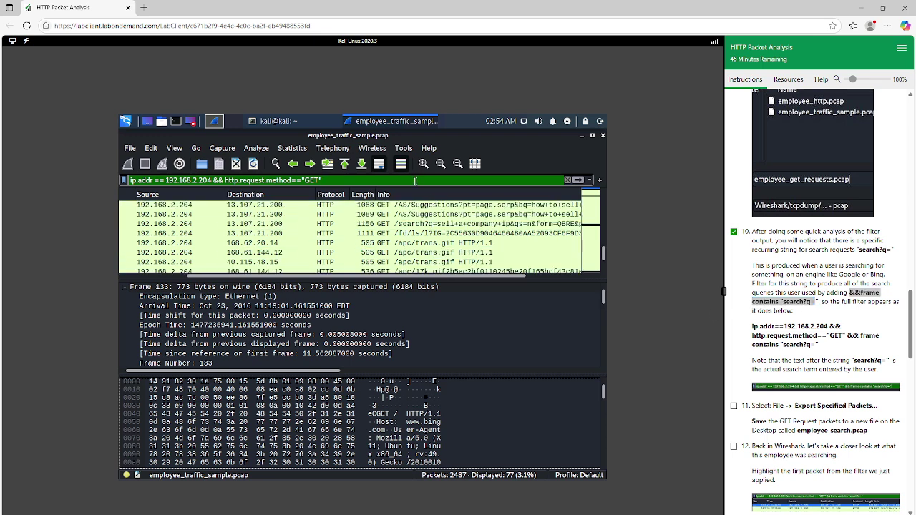
click(814, 390)
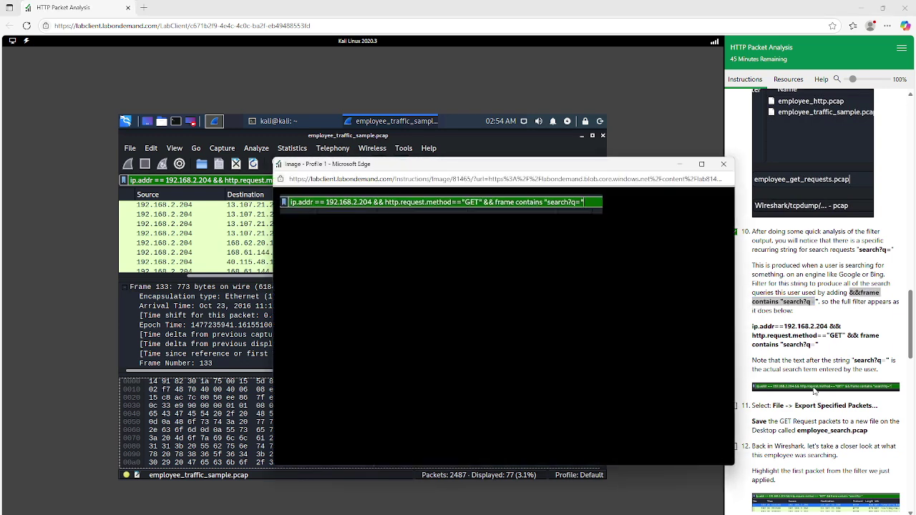
click(814, 390)
drag(665, 171, 850, 219)
click(332, 179)
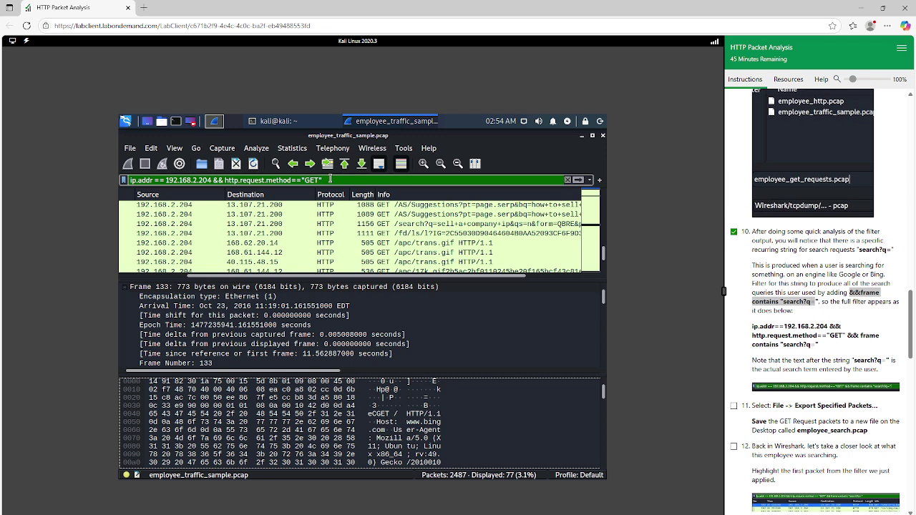
Step: Append && frame contains "search?q" to the filter and apply it, leaving 48 of 2487 packets
text(&&)
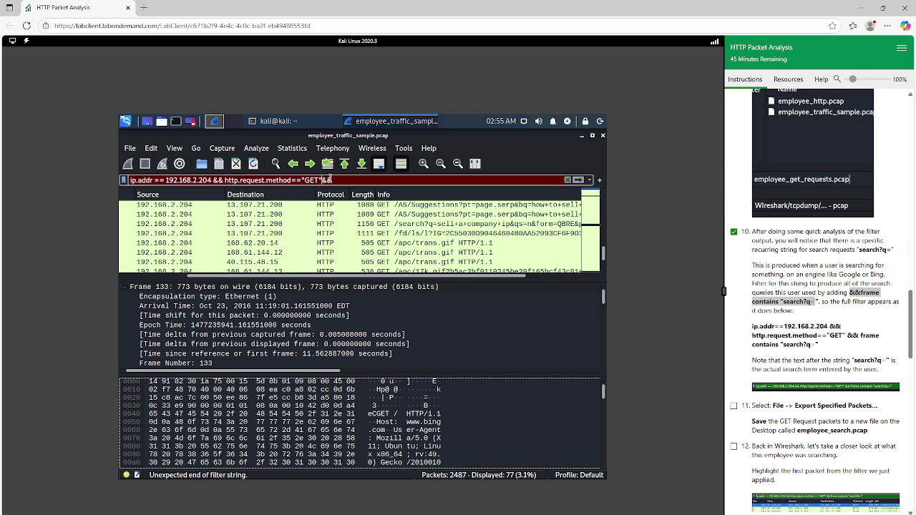
key(Left)
key(Left)
text(&& frame)
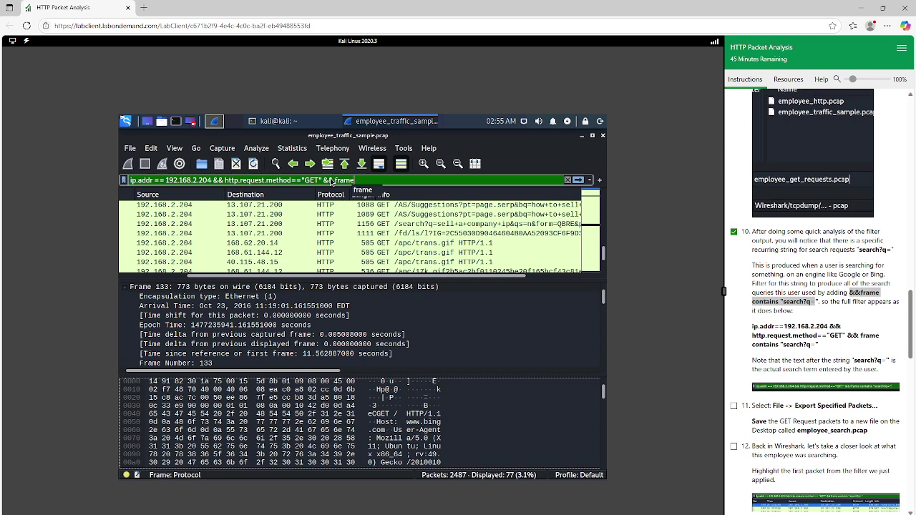
text( contains)
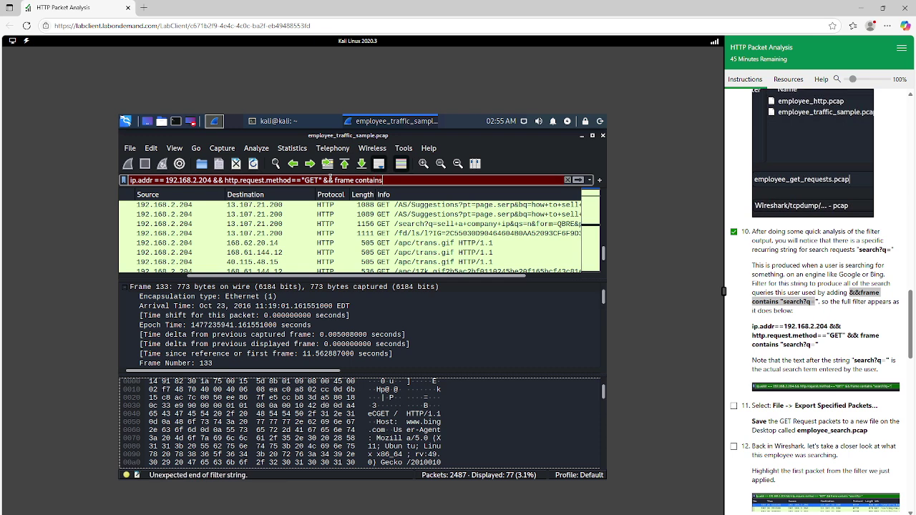
text( "search)
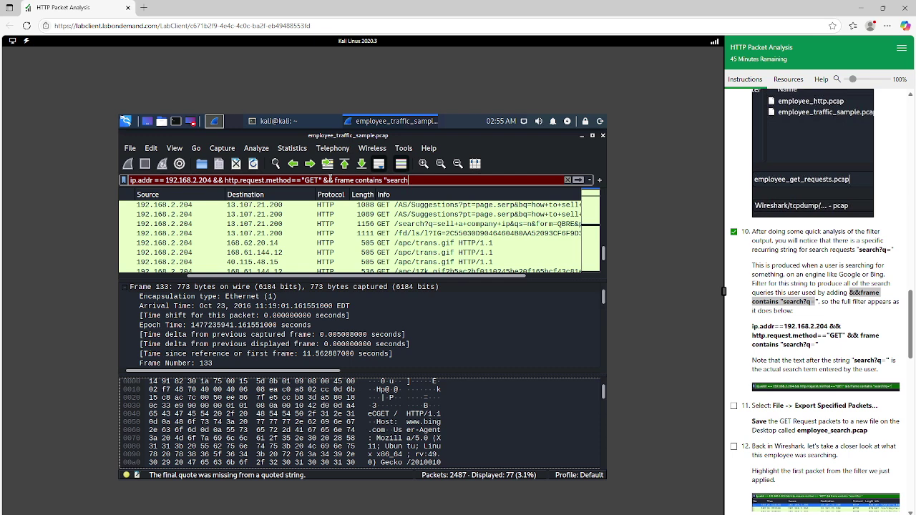
text(?q)
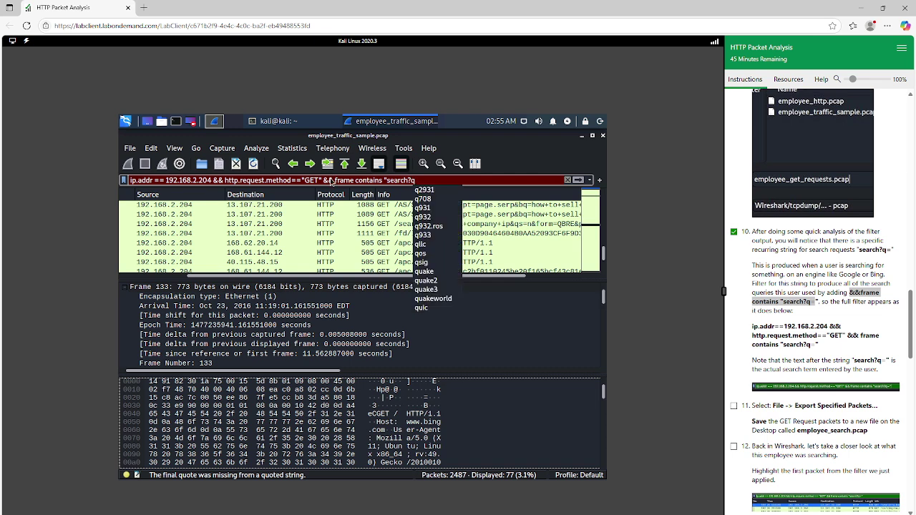
key(Escape)
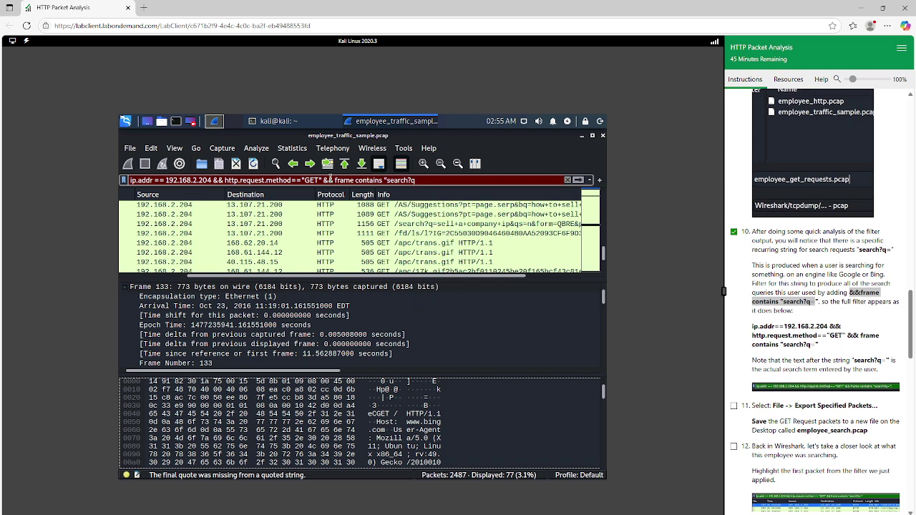
click(437, 181)
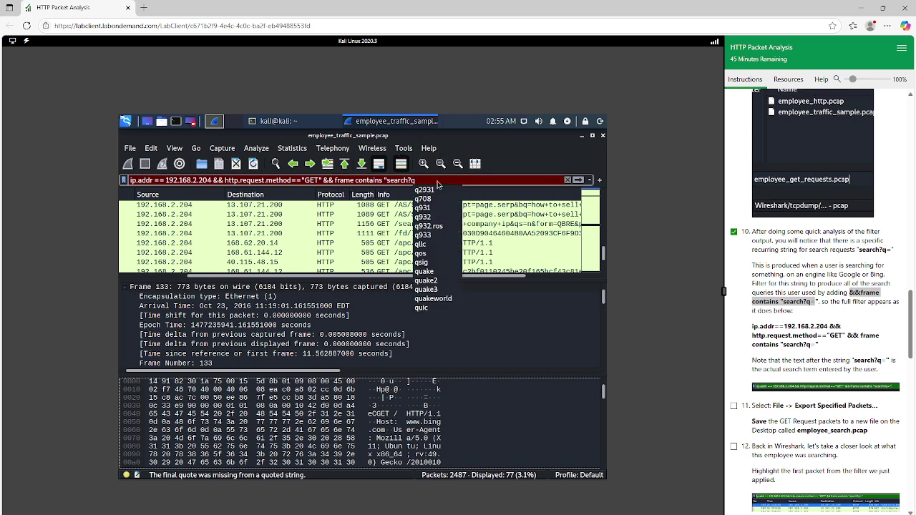
text(")
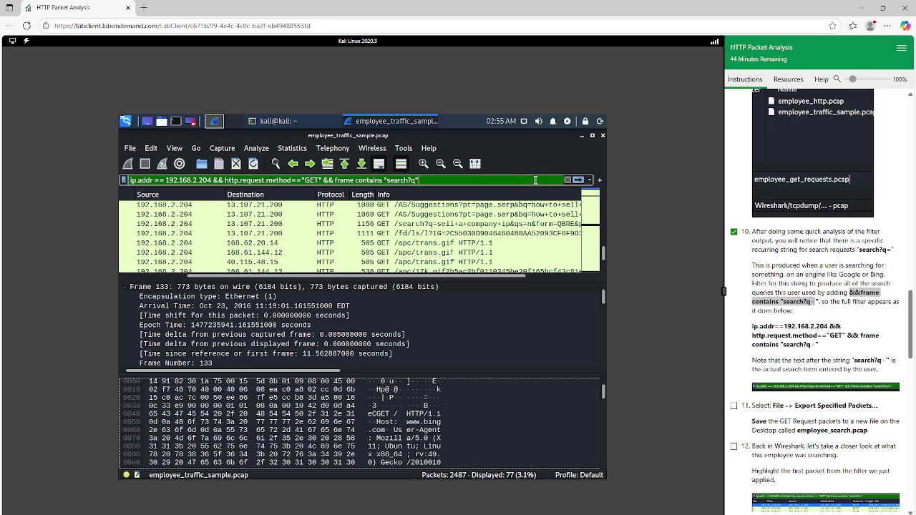
key(Return)
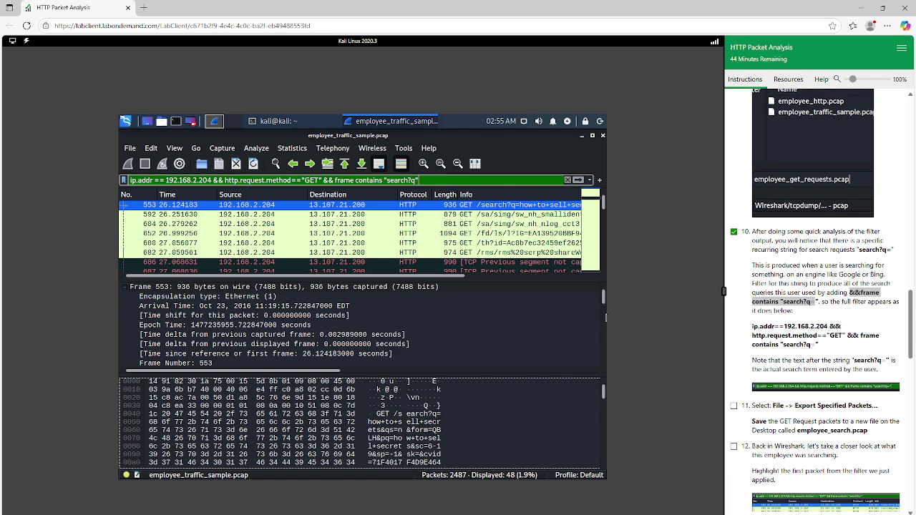
Step: Check the first search request's arrival time, tick lab step 11, and open the File menu
click(581, 308)
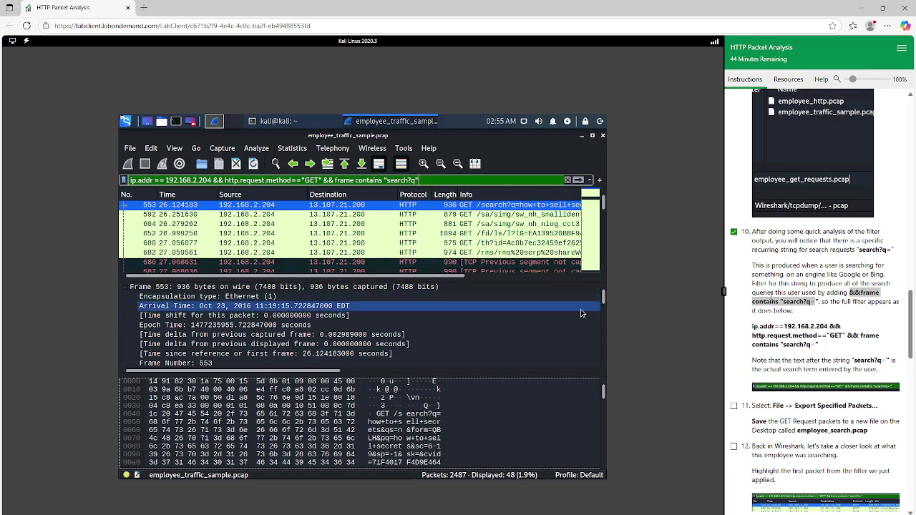
scroll(771, 296, down, 3)
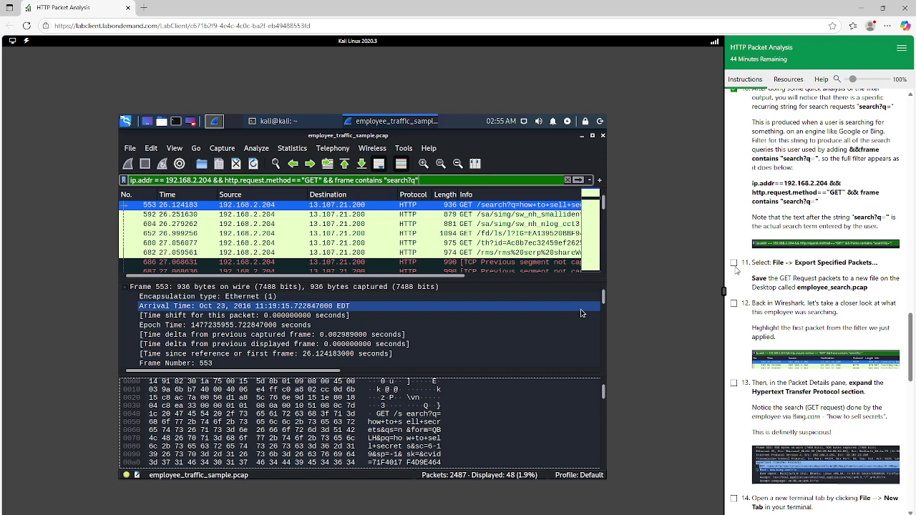
click(733, 263)
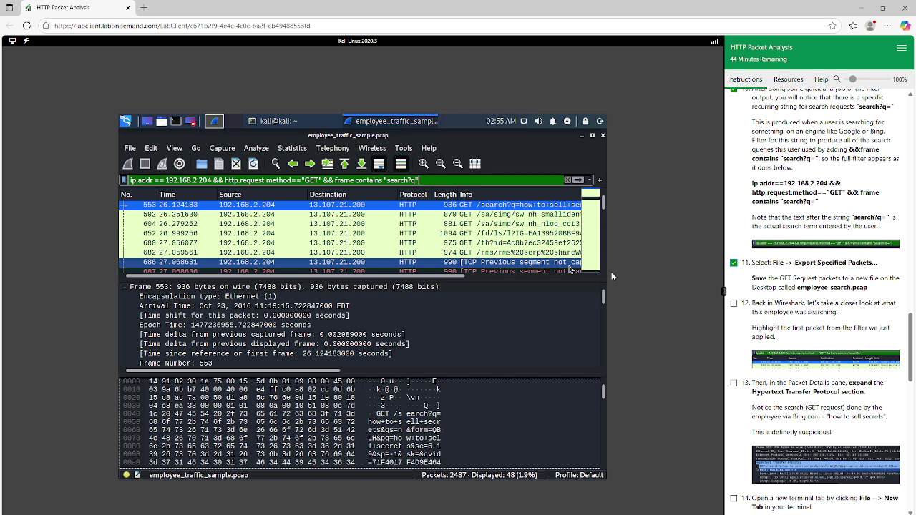
click(130, 148)
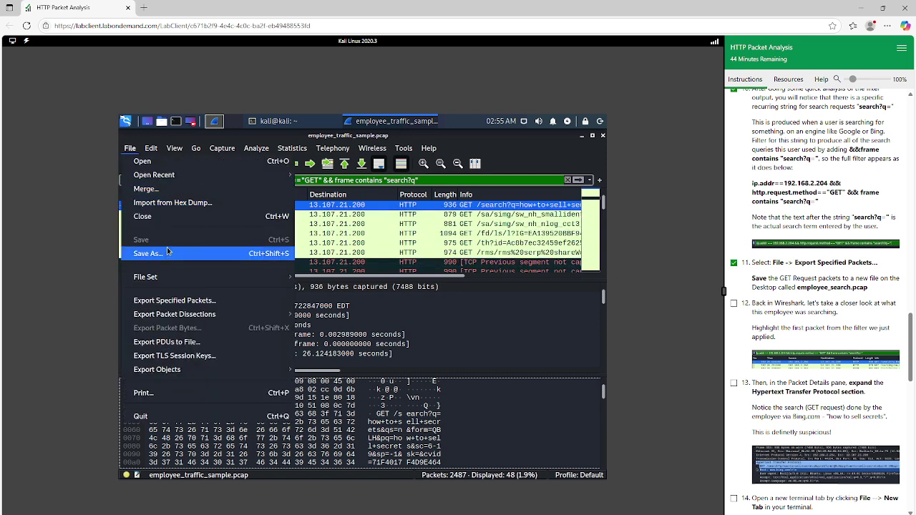
Step: Export the displayed search packets under the file name employee_search.pcap
click(173, 301)
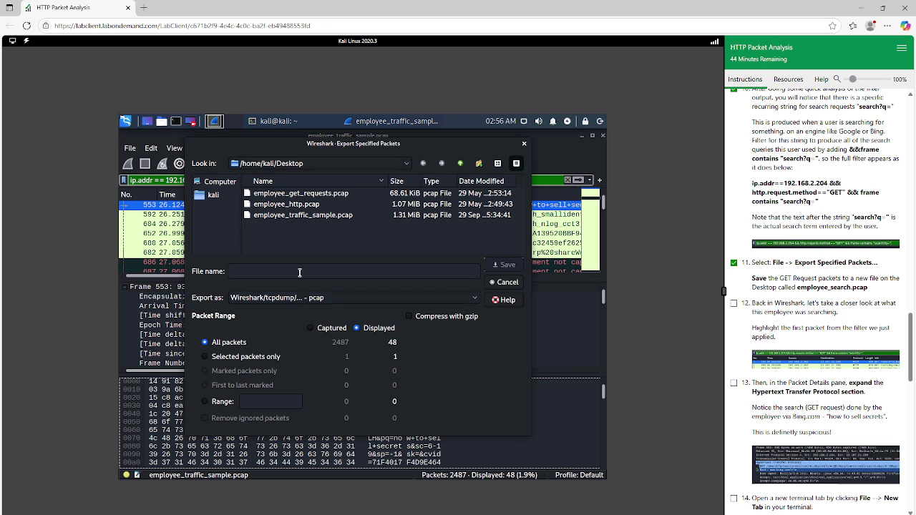
text(employee)
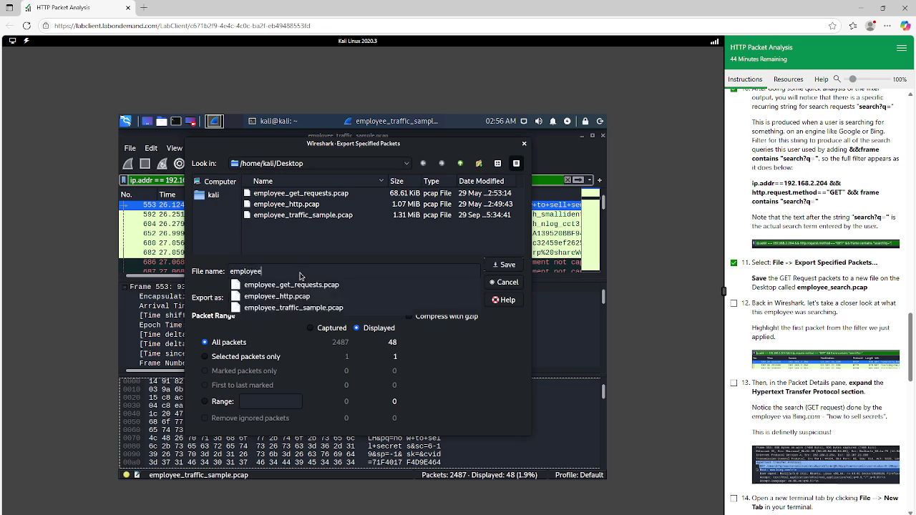
text(_search)
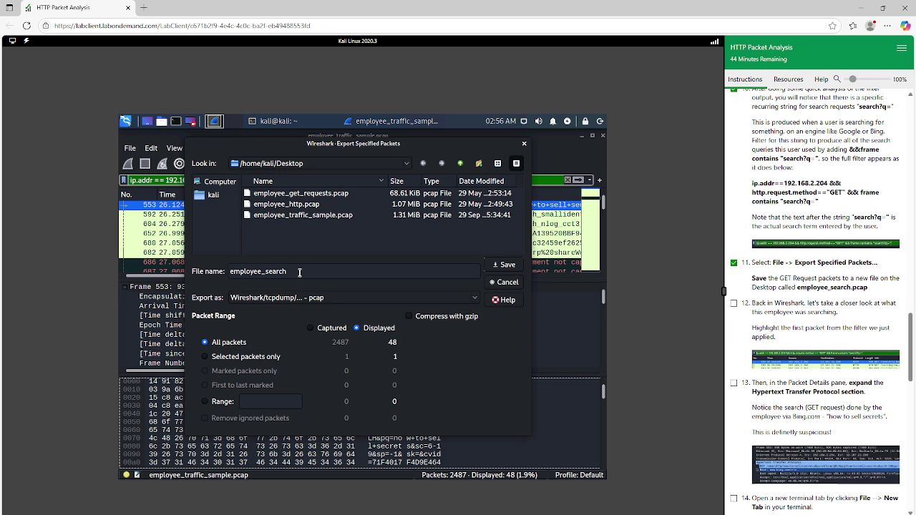
text(.pcap)
Step: Save the employee_search export and tick lab step 12 in the instructions
click(507, 265)
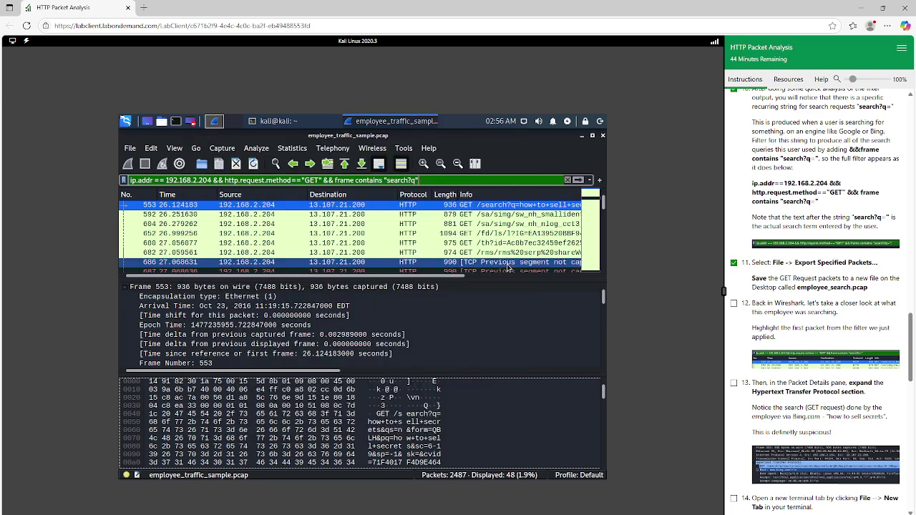
click(580, 287)
click(583, 298)
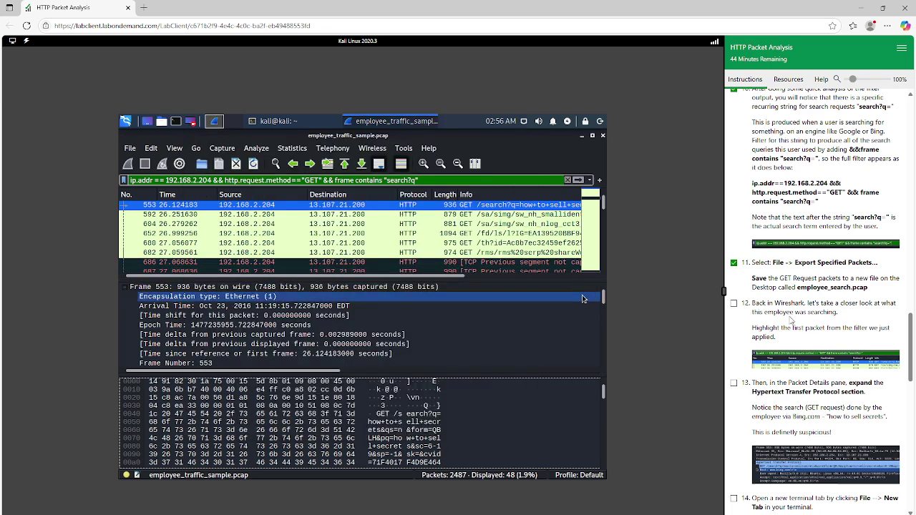
click(733, 302)
scroll(773, 323, down, 1)
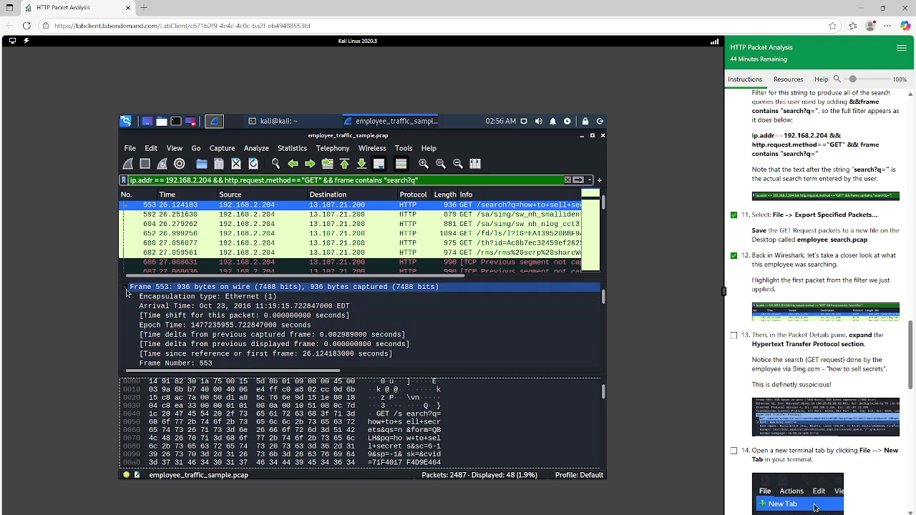
Step: Collapse the Frame 553 and Ethernet II nodes in Packet Details
click(126, 288)
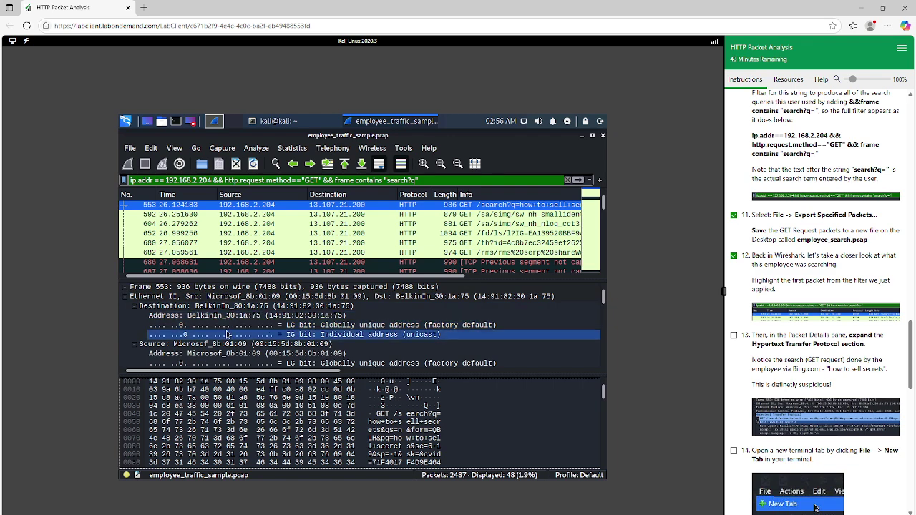
scroll(219, 344, down, 2)
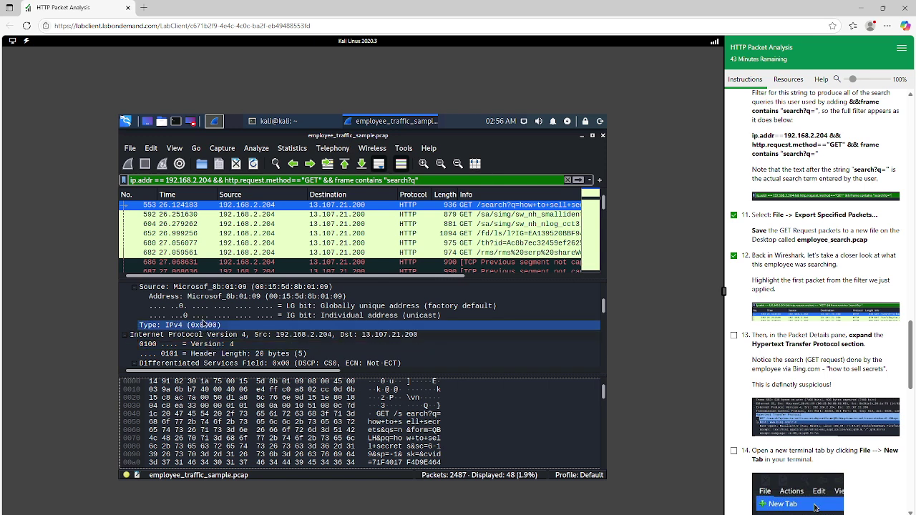
scroll(203, 324, up, 2)
scroll(203, 323, down, 4)
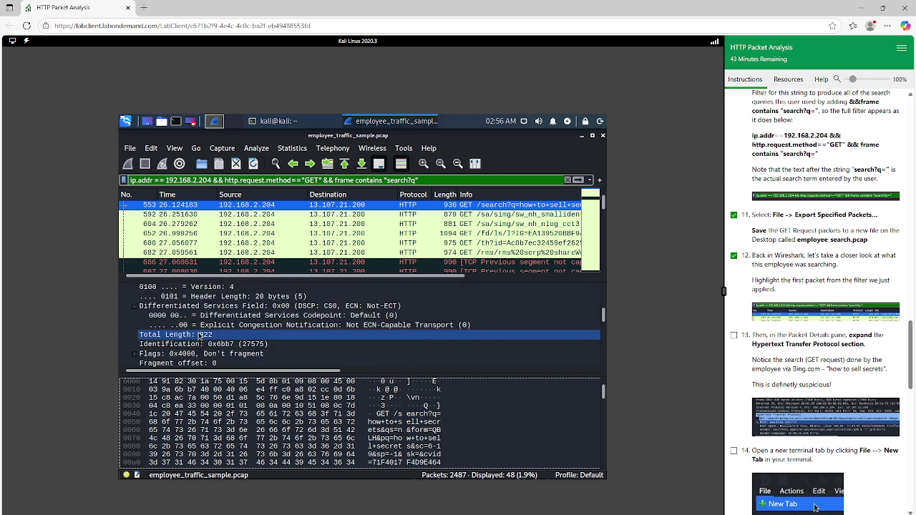
scroll(148, 327, down, 1)
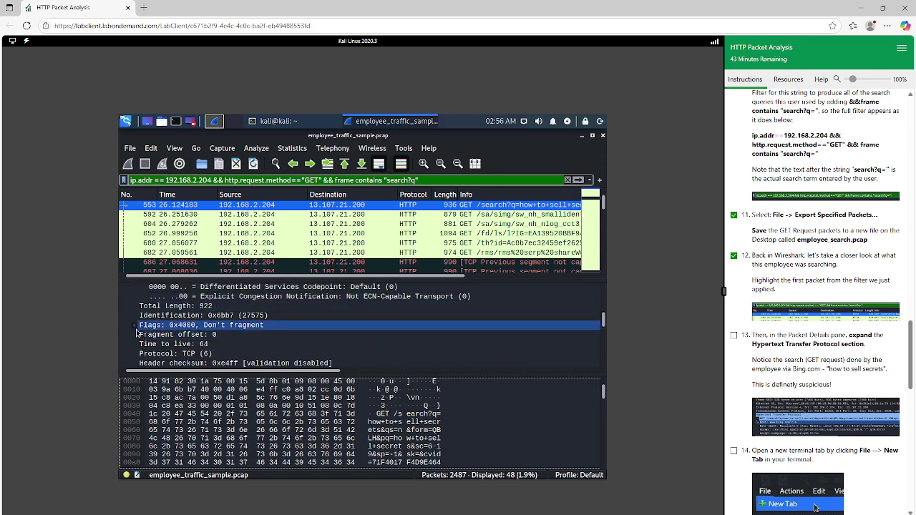
click(134, 326)
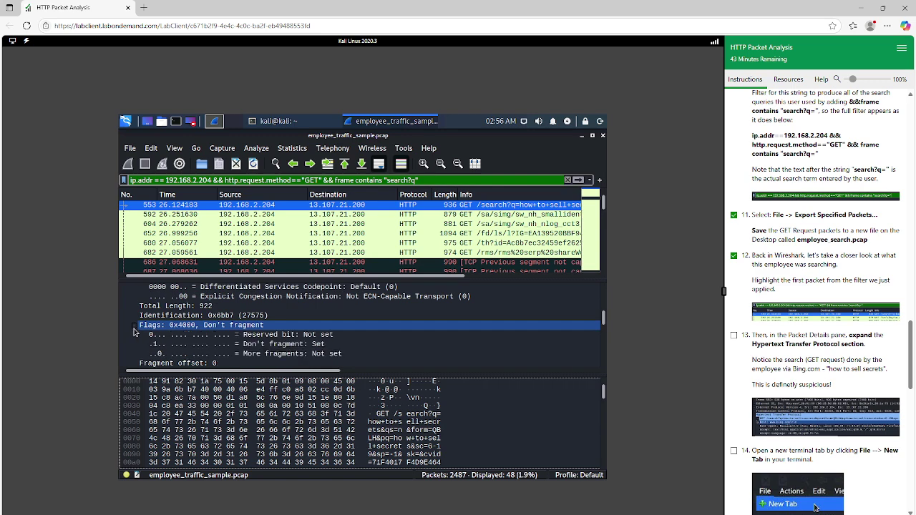
scroll(135, 325, up, 5)
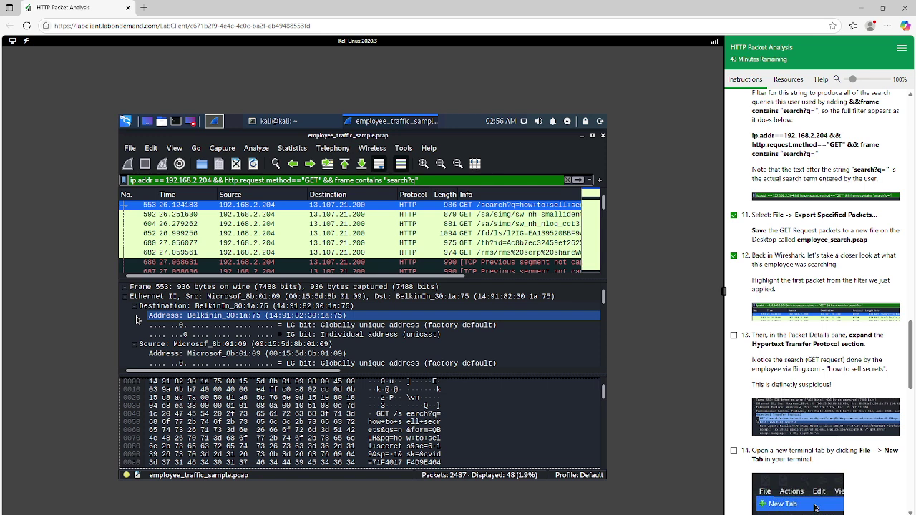
click(127, 299)
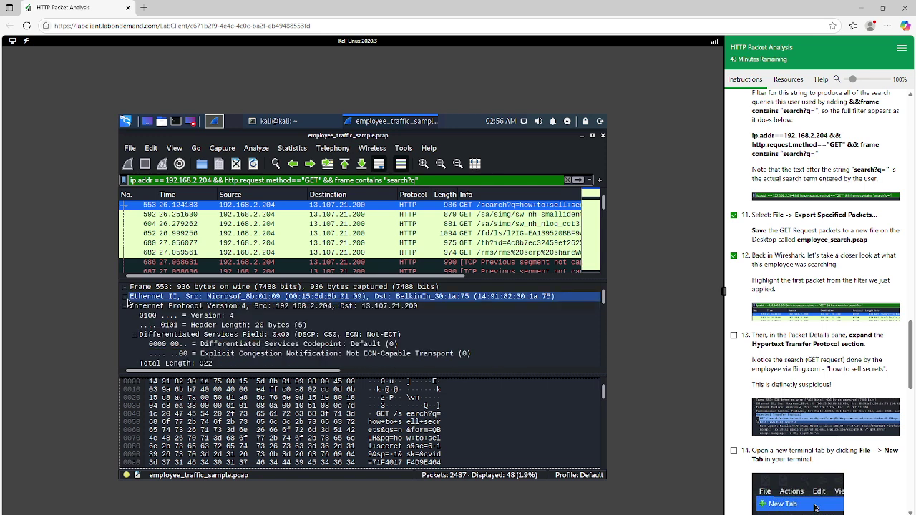
Step: Collapse the IPv4 header and expand Hypertext Transfer Protocol for packet 553
click(134, 316)
scroll(133, 317, down, 2)
scroll(134, 317, up, 2)
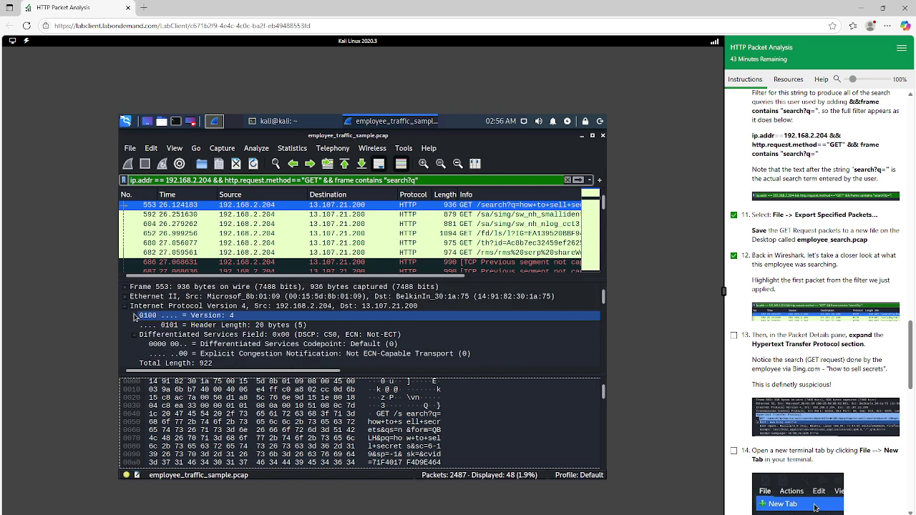
click(135, 334)
click(123, 310)
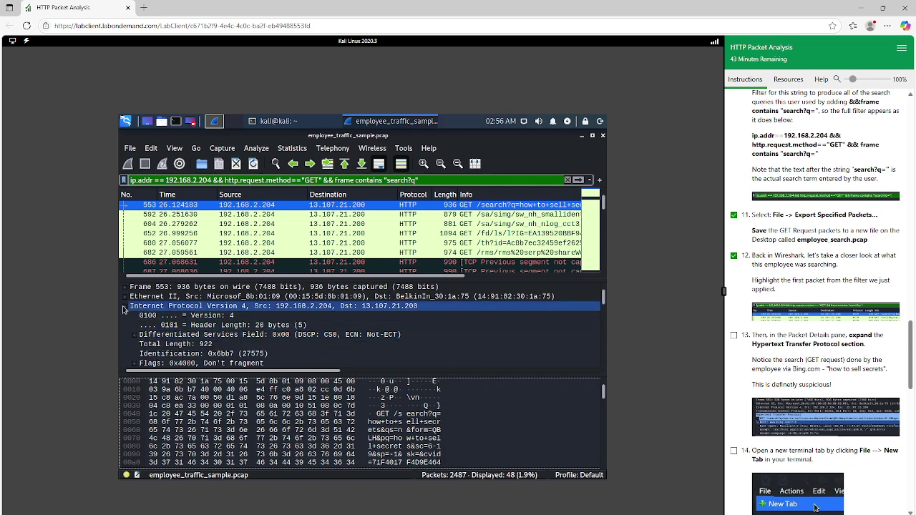
click(123, 309)
double_click(138, 316)
Step: Inspect packet 553's HTTP header lines, including the full request URI
click(139, 307)
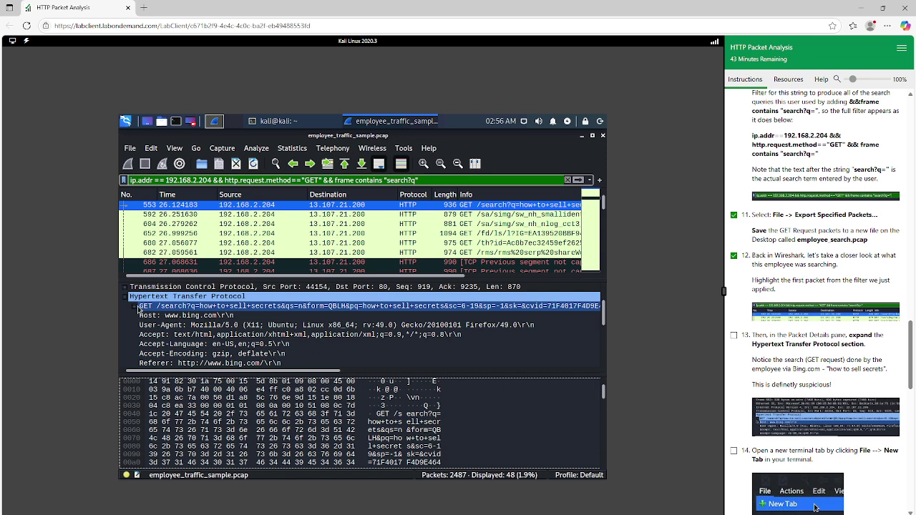
click(136, 304)
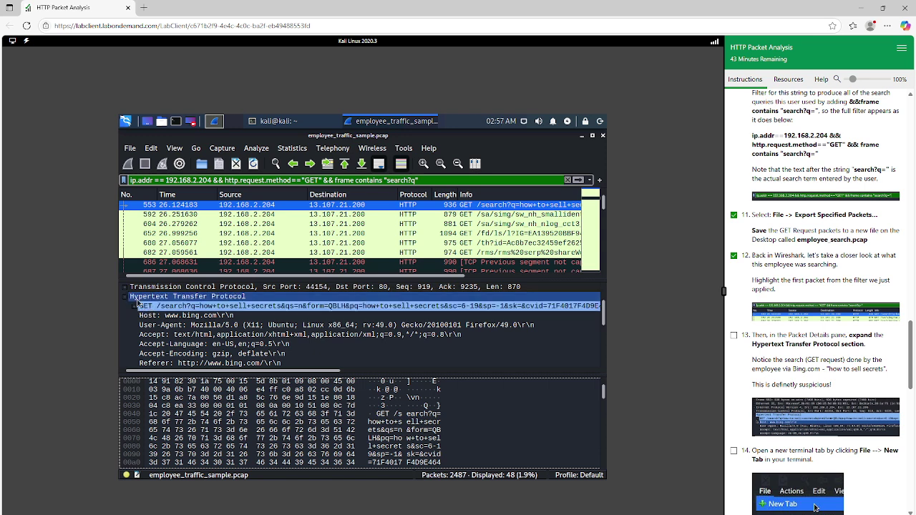
click(237, 307)
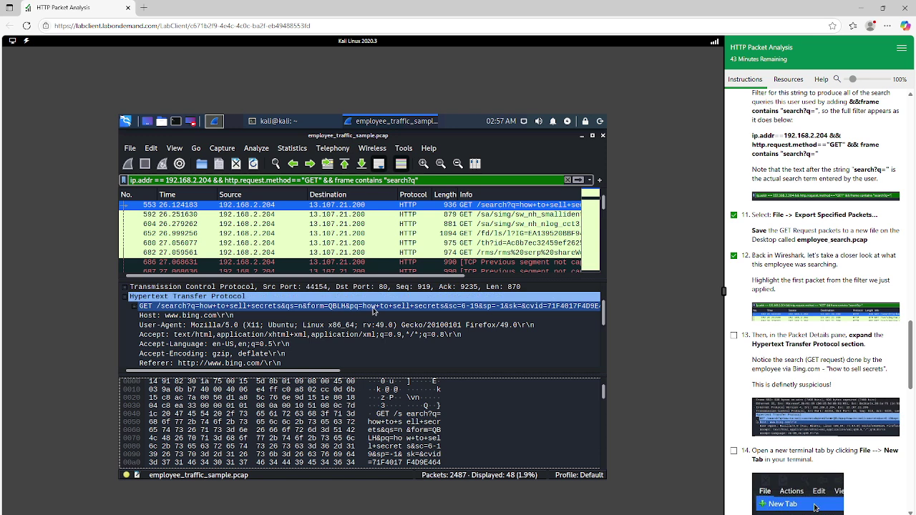
click(240, 353)
scroll(241, 353, down, 3)
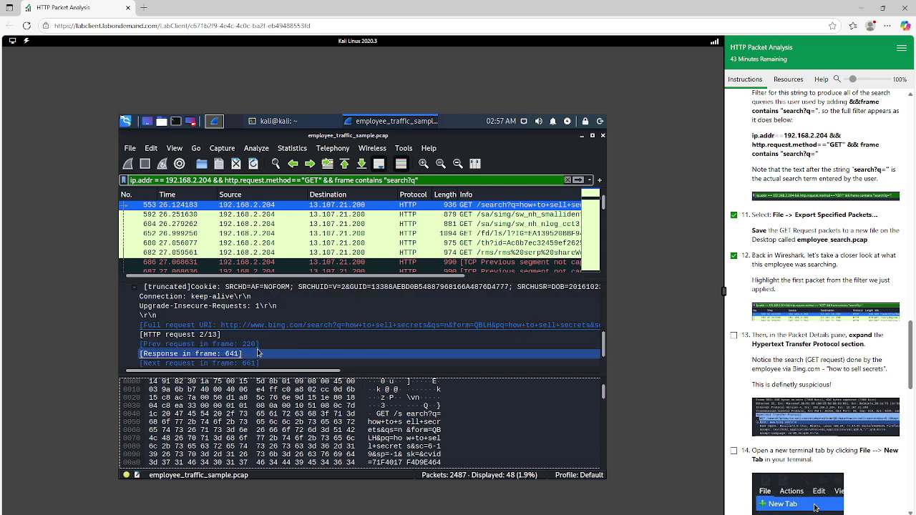
click(298, 329)
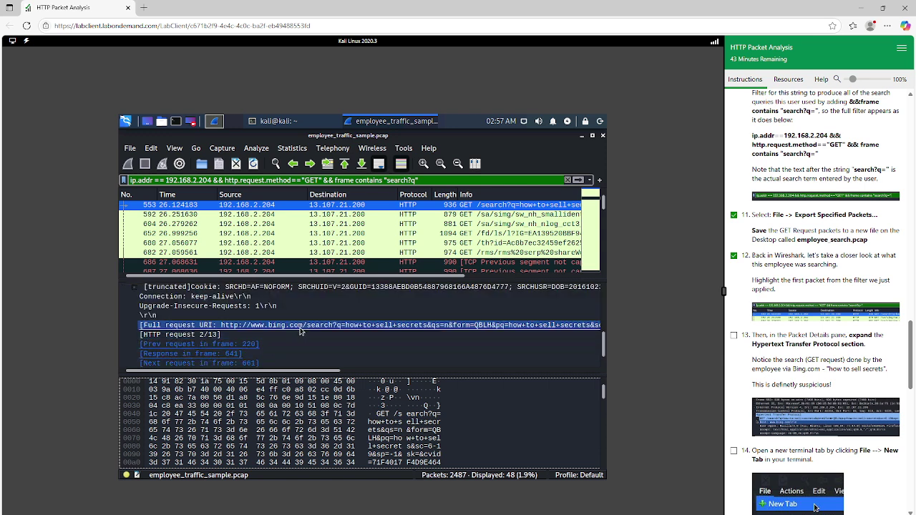
click(383, 307)
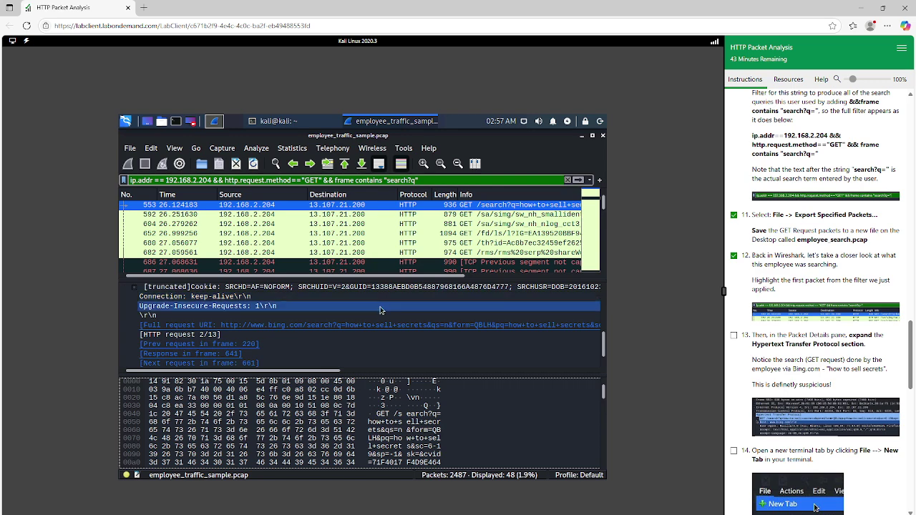
click(376, 328)
key(Left)
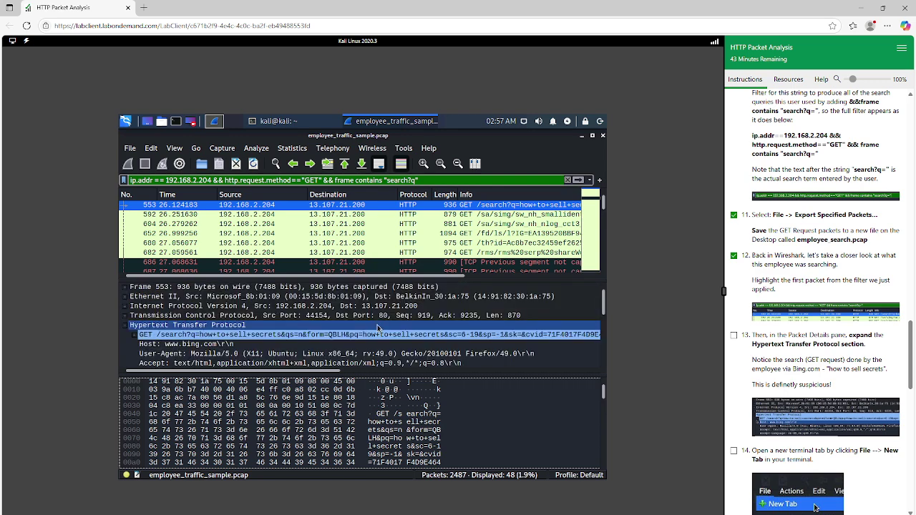
Step: Expand the GET request to show Request Method and URI, tick step 13, then collapse HTTP
click(135, 340)
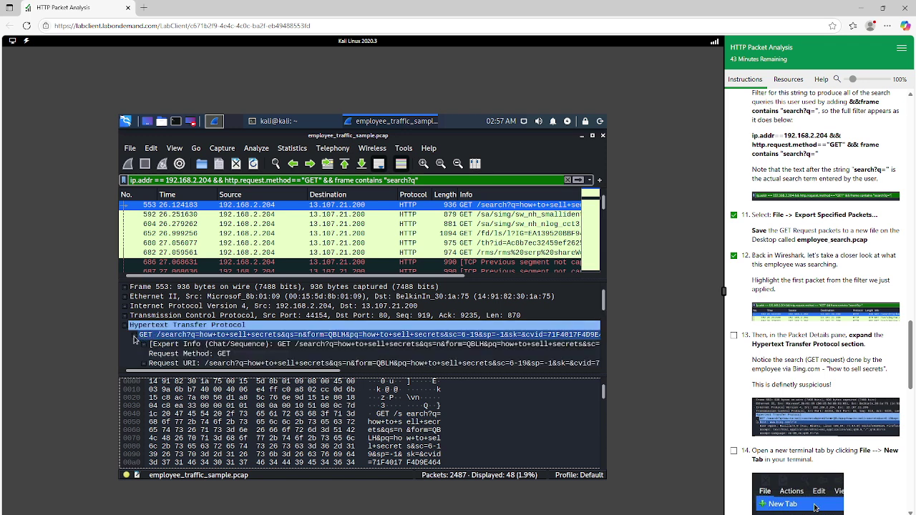
click(734, 336)
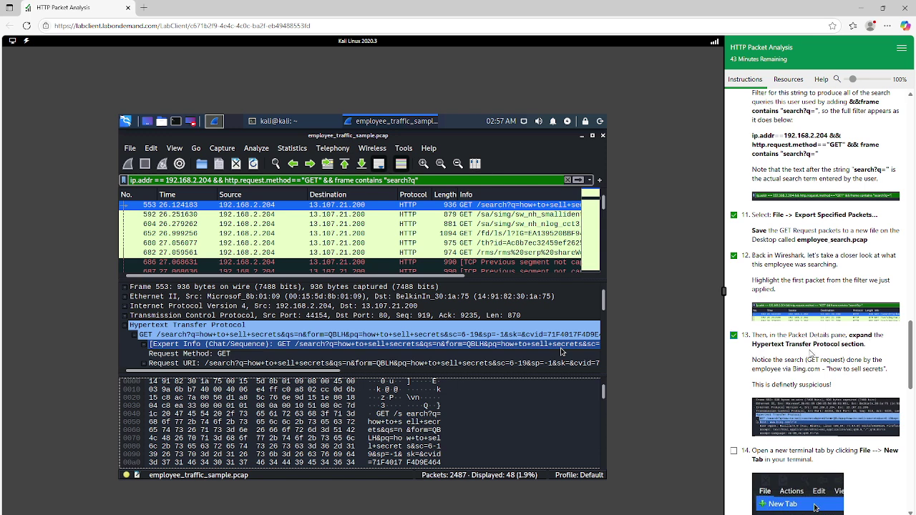
click(458, 355)
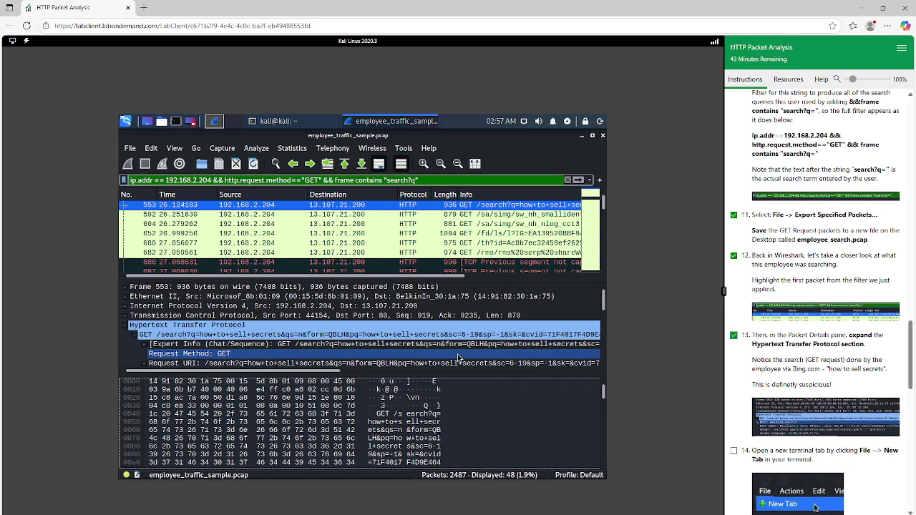
click(163, 325)
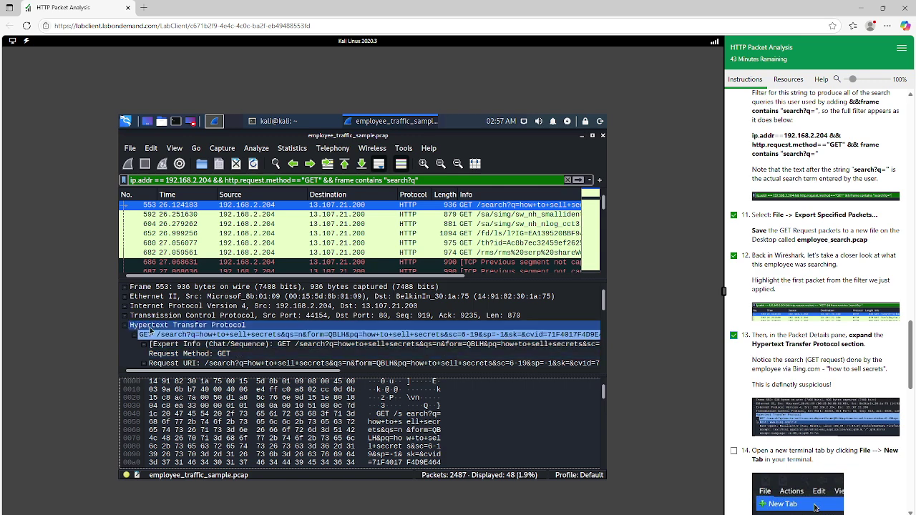
click(126, 328)
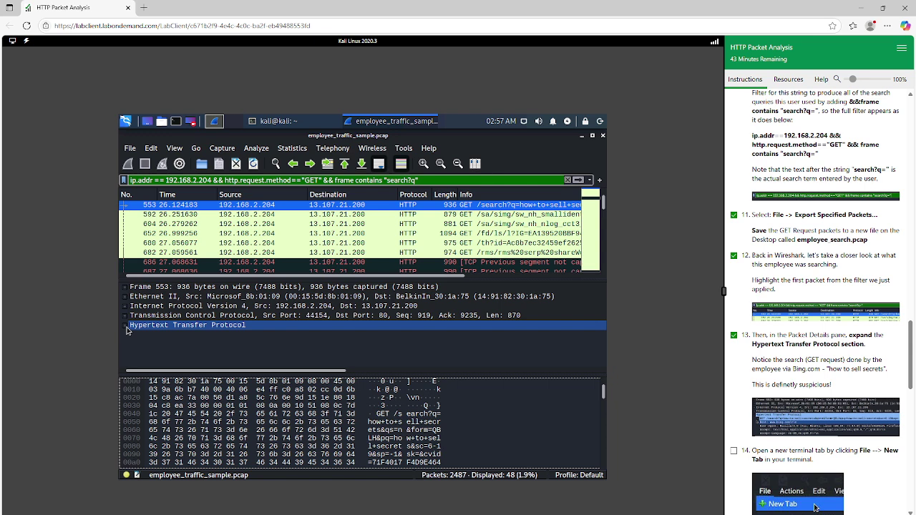
Step: Re-expand the Hypertext Transfer Protocol section and look at the User-Agent header
click(126, 328)
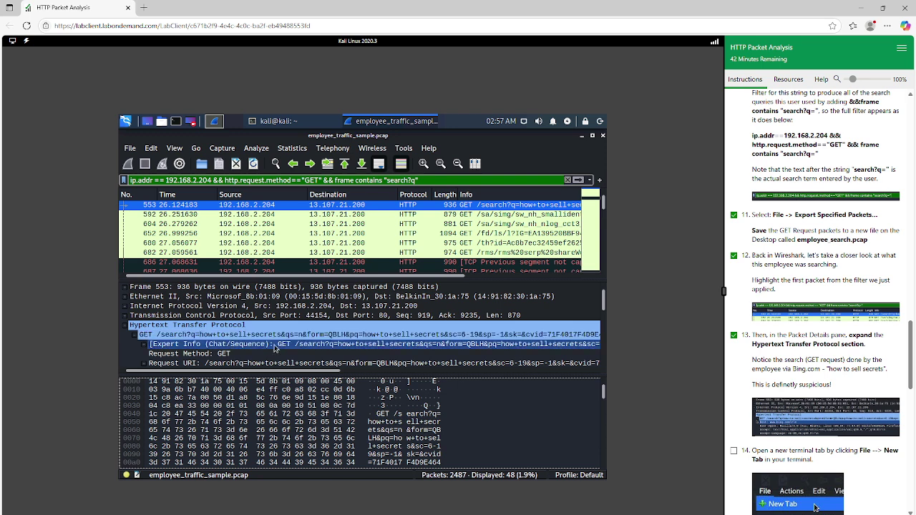
scroll(215, 338, down, 2)
click(200, 334)
scroll(206, 322, up, 2)
click(206, 325)
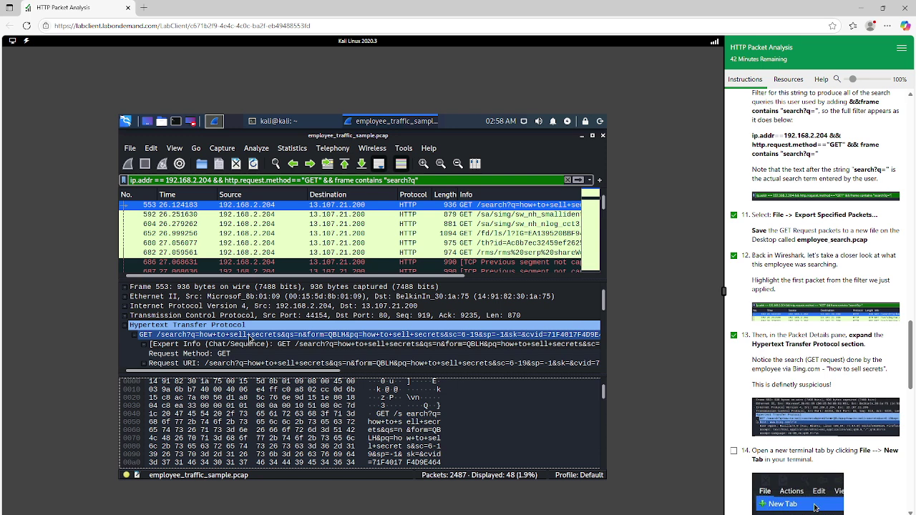
scroll(776, 332, down, 1)
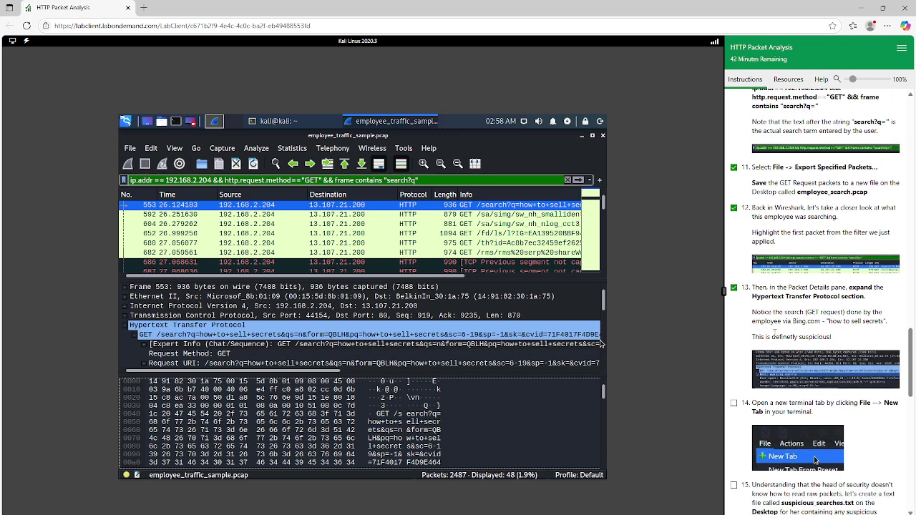
click(197, 354)
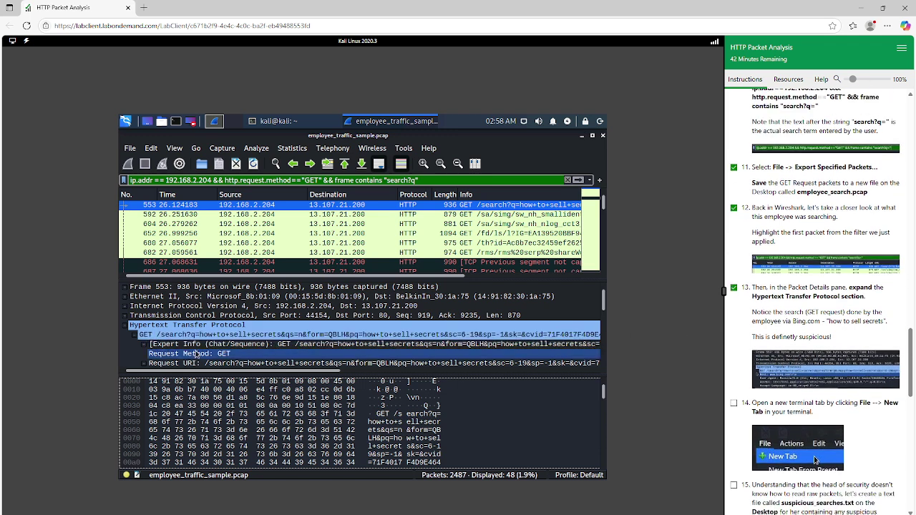
scroll(149, 346, down, 2)
click(154, 336)
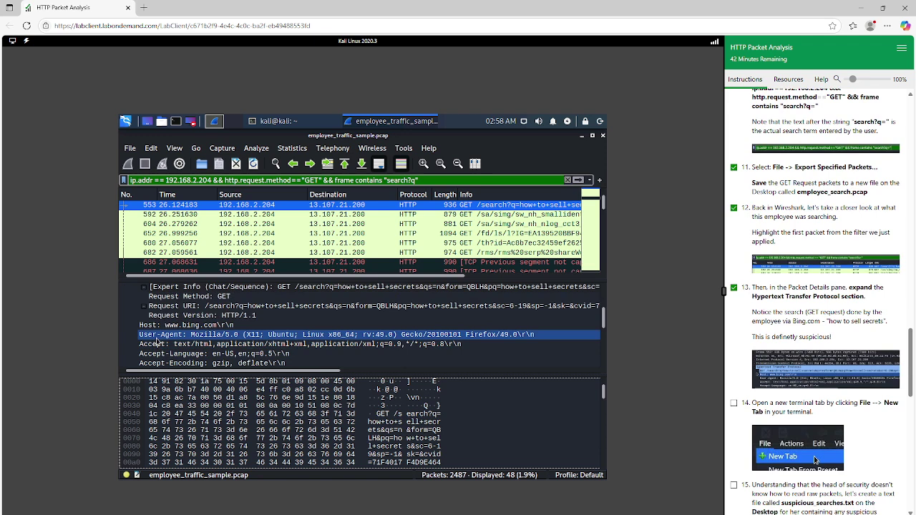
click(162, 327)
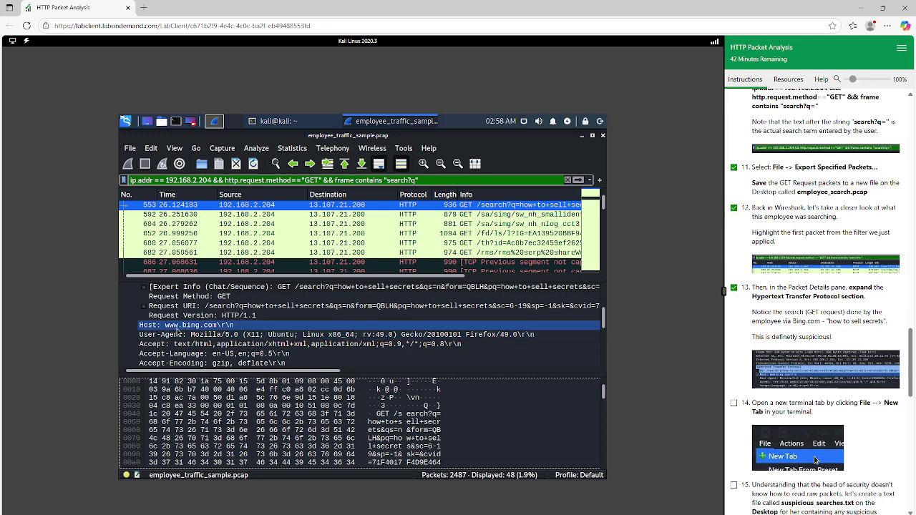
click(569, 345)
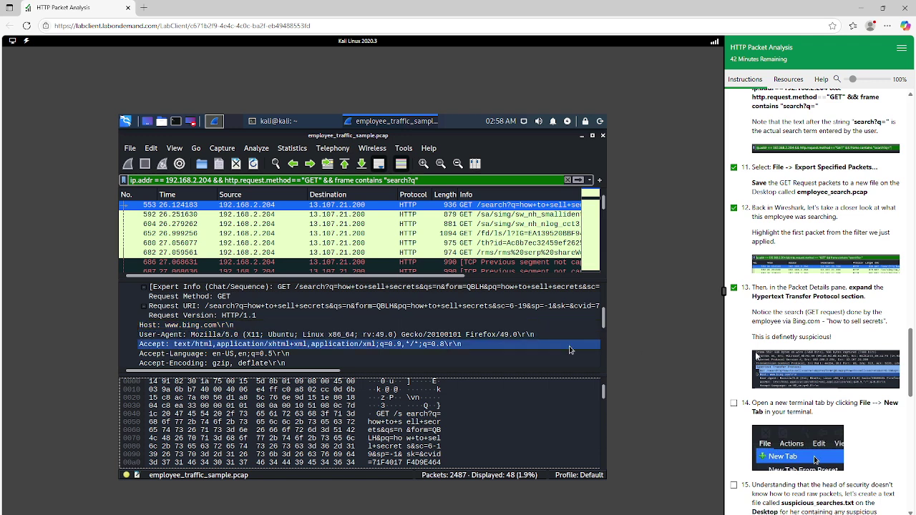
scroll(811, 358, down, 1)
click(734, 356)
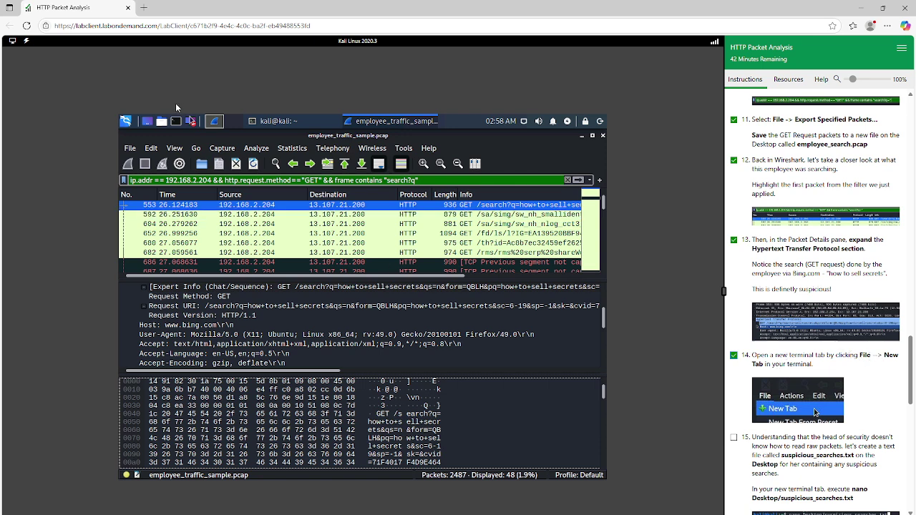
Step: Bring the Kali terminal in front of Wireshark and open a second terminal tab
click(278, 123)
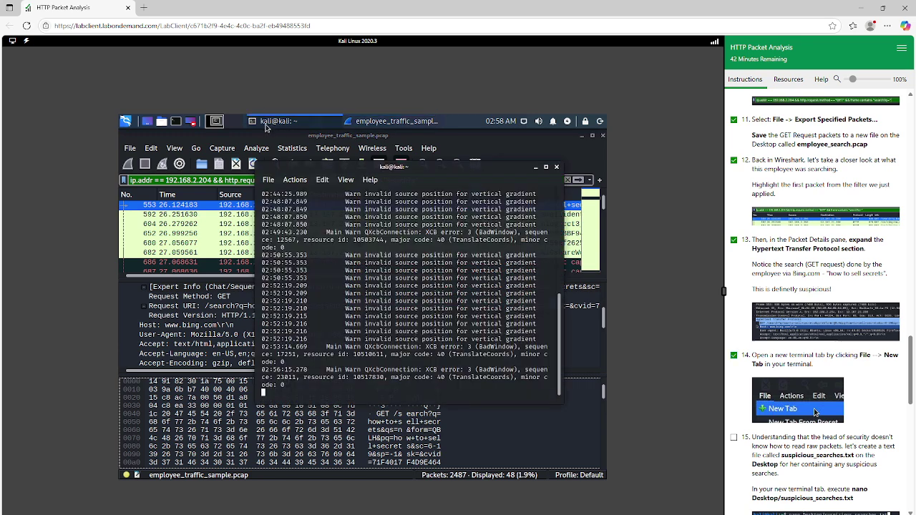
click(268, 180)
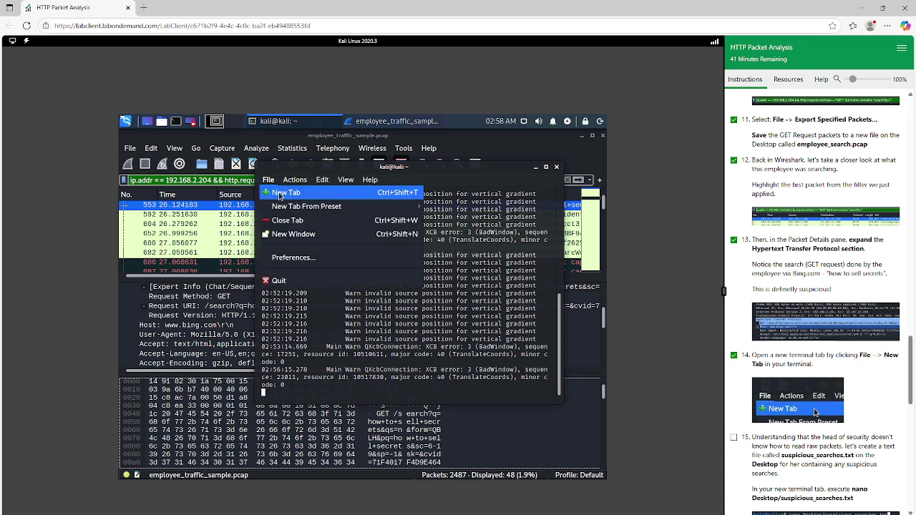
click(279, 195)
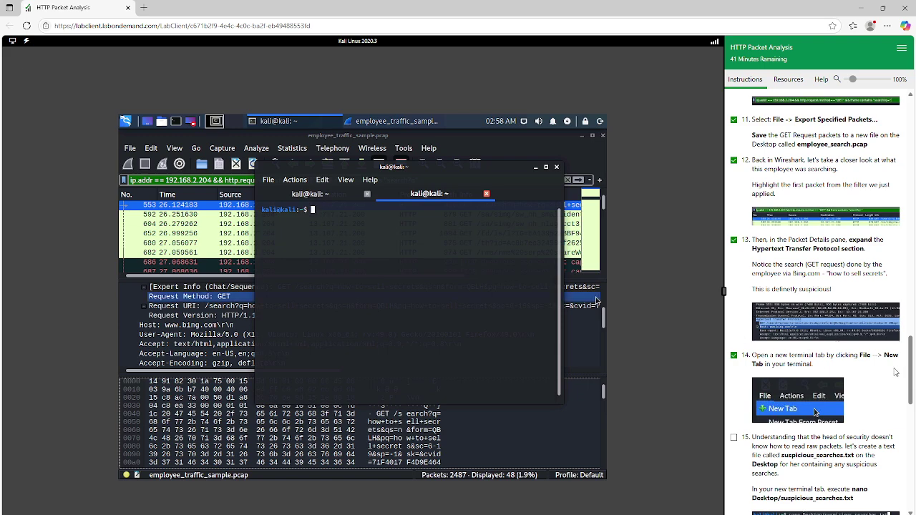
Step: Check off lab step 15 and select the suspicious_searches.txt file name in the instructions
scroll(740, 351, down, 2)
click(734, 343)
scroll(737, 347, down, 1)
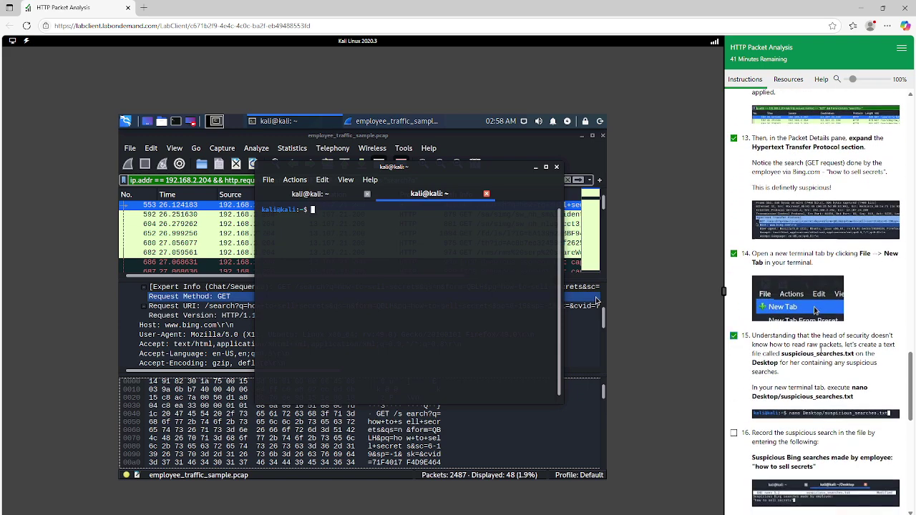
drag(782, 312, 856, 313)
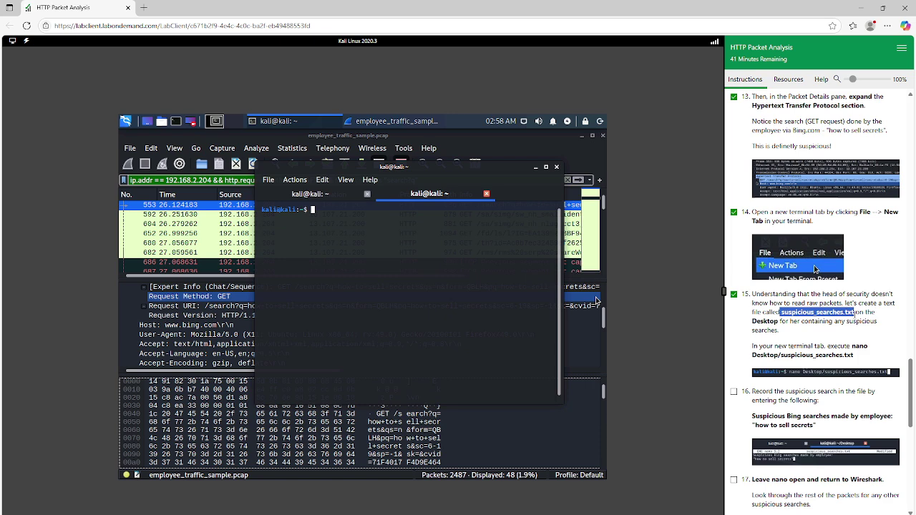
drag(856, 313, 858, 313)
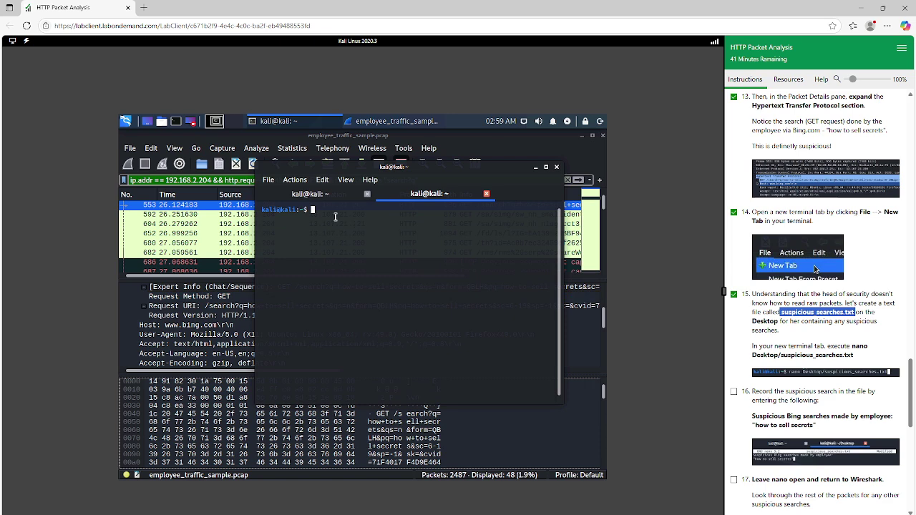
scroll(847, 384, down, 1)
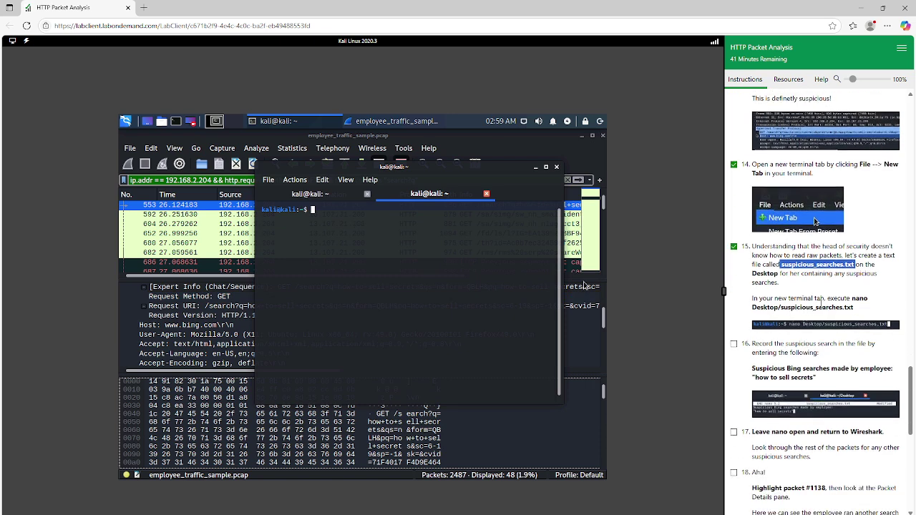
click(320, 214)
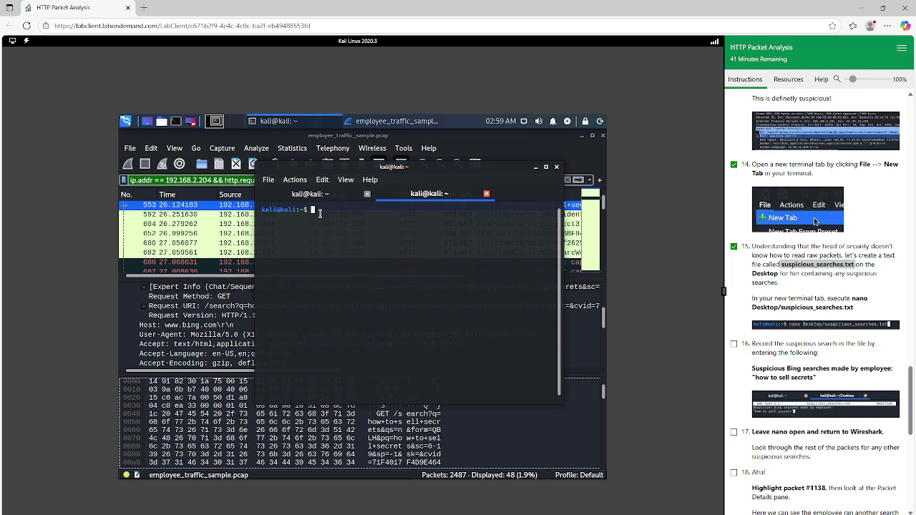
Step: Run nano Desktop/suspicious_searches.txt, fixing a stray space in the file name
text(nano Desktop/suspicious)
key(BackSpace)
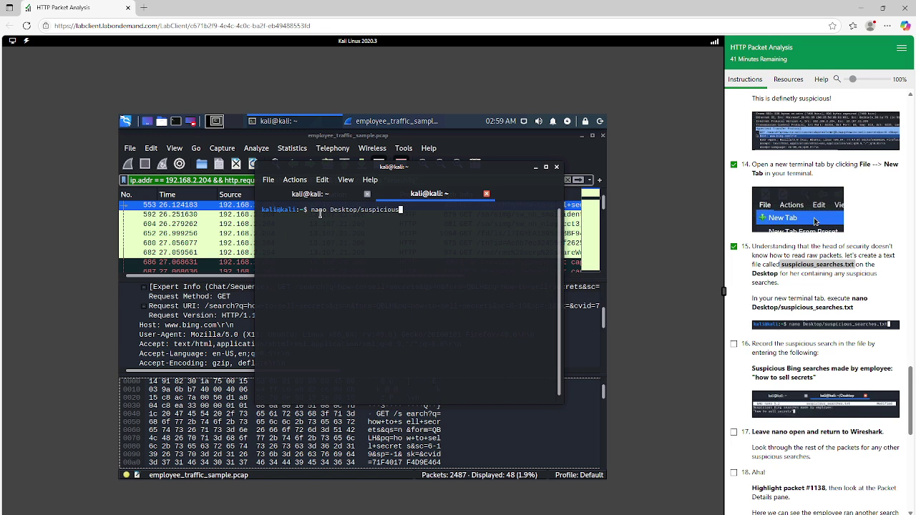
text(_searches.txt)
key(Return)
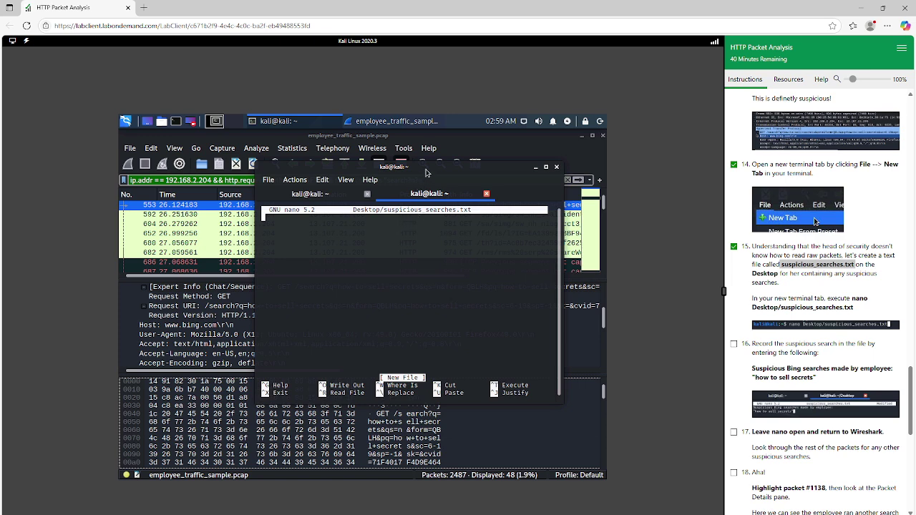
drag(426, 170, 360, 252)
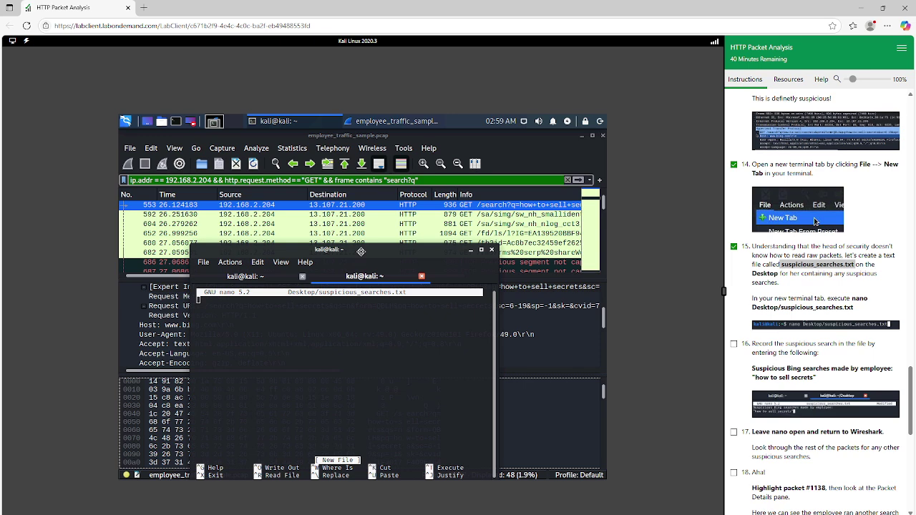
scroll(749, 270, down, 2)
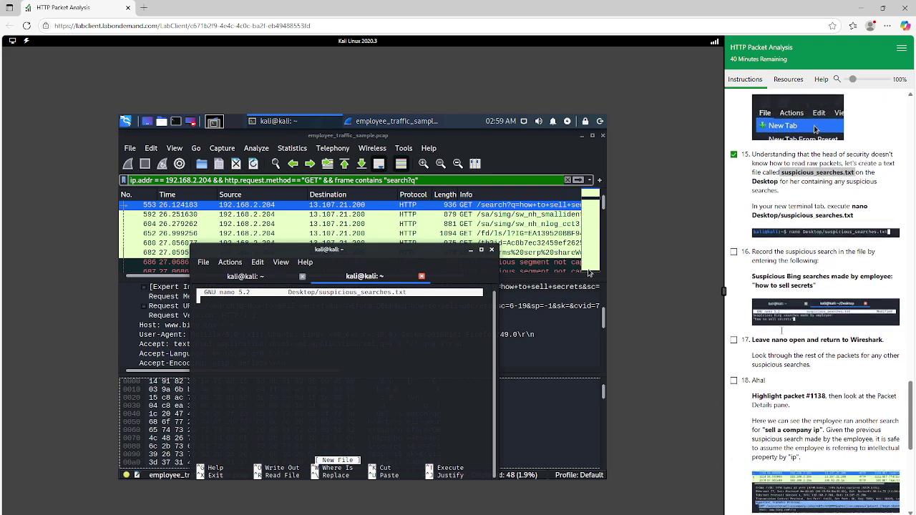
click(734, 249)
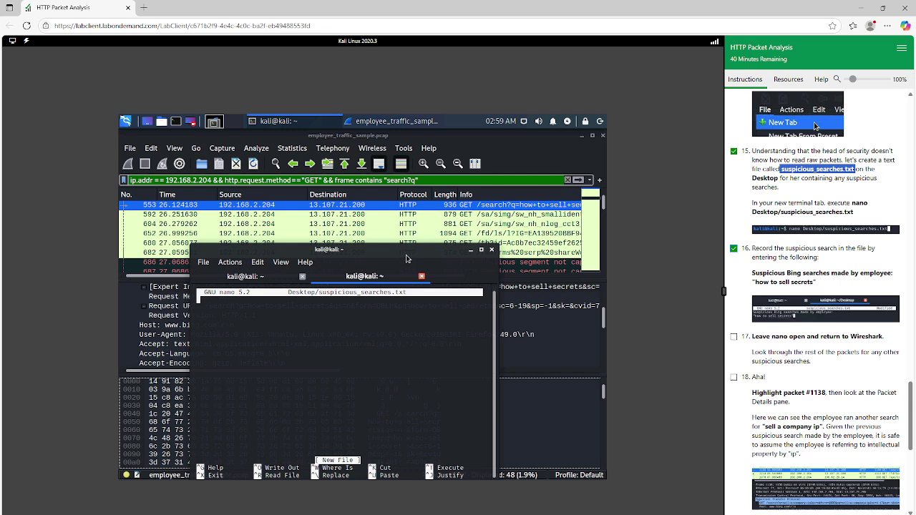
click(407, 258)
drag(407, 258, 440, 305)
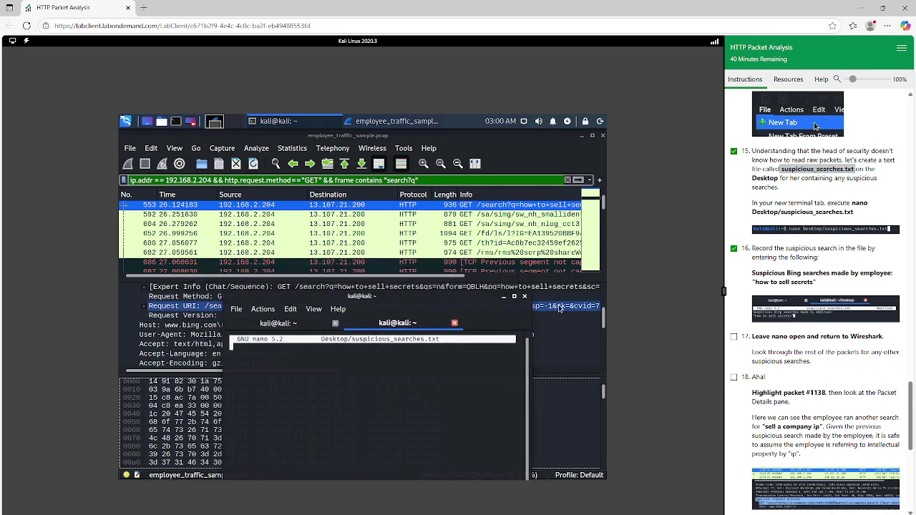
drag(434, 300, 514, 375)
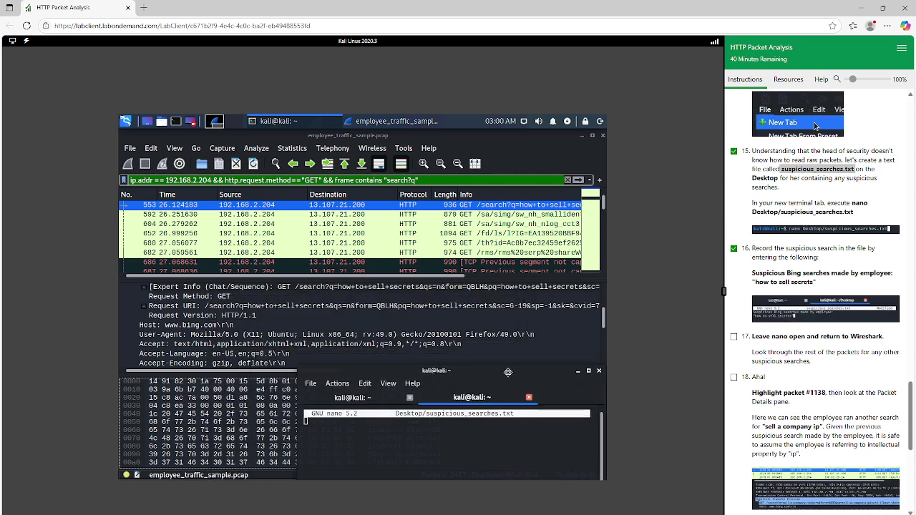
drag(513, 375, 479, 355)
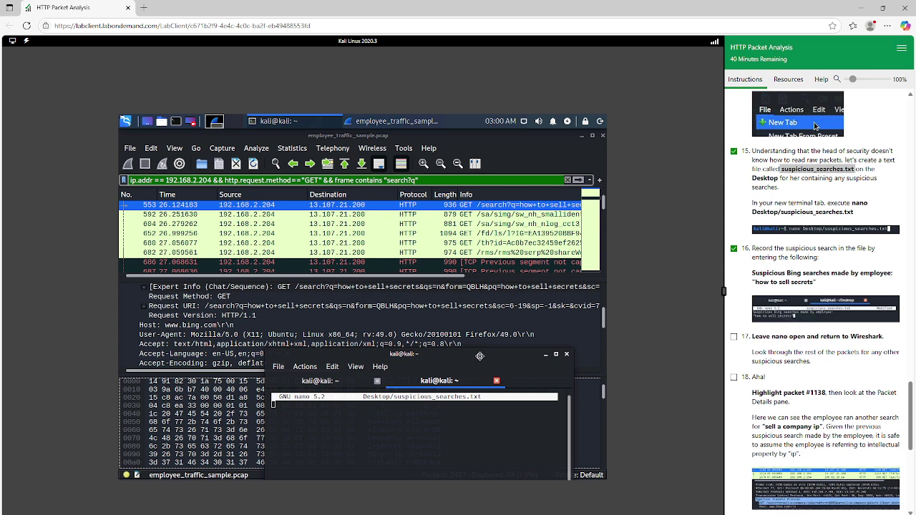
drag(479, 356, 460, 181)
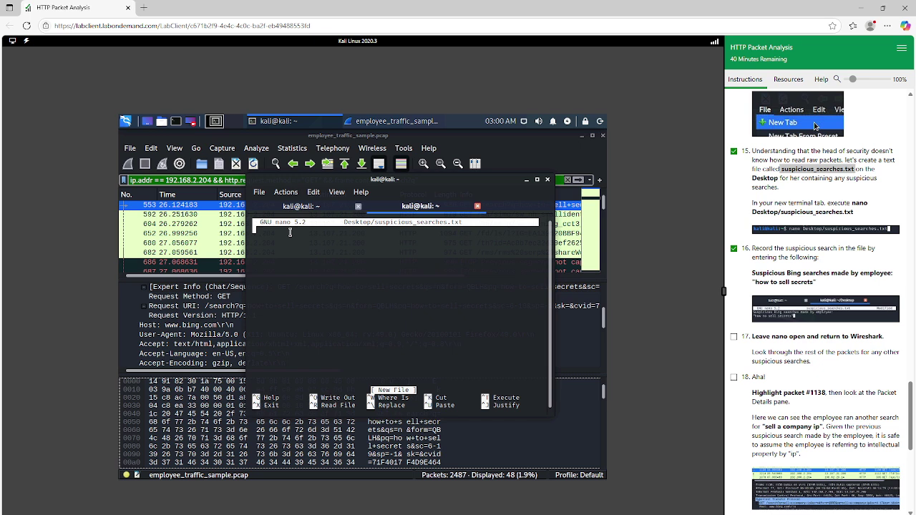
Step: Type the heading 'Suspicious Bing searches made by employee:' and start a new line
text(Supici)
text(u)
text(ou)
key(BackSpace)
key(BackSpace)
key(BackSpace)
text(ous Bing sear)
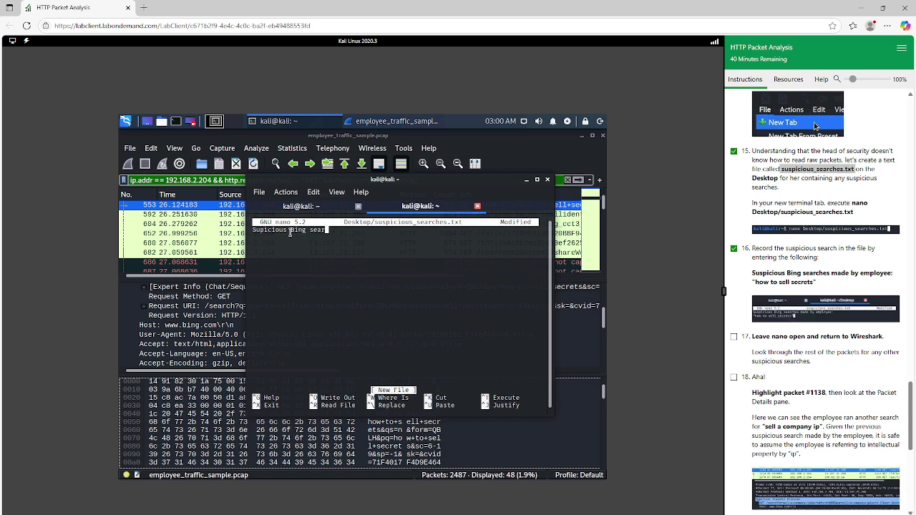
text(ches ma)
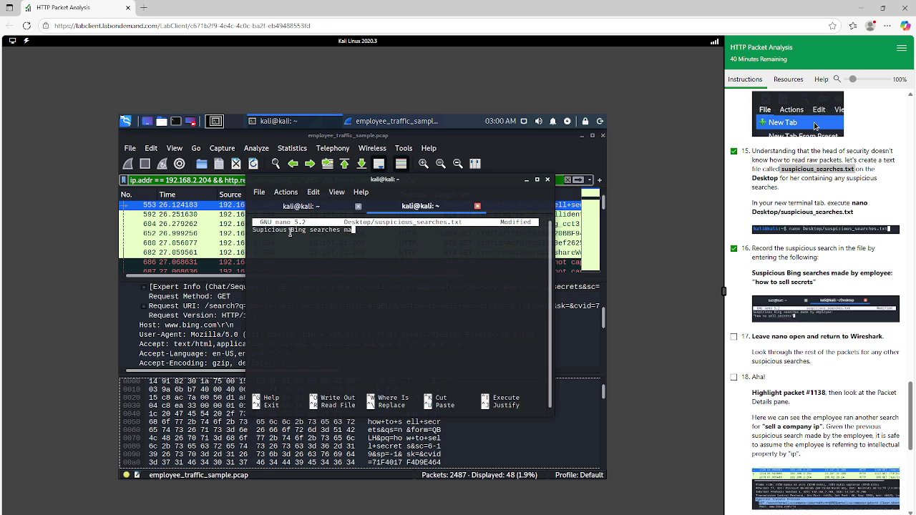
text(de by employee:)
key(Return)
Step: Check the step 16 example screenshot, then add the line "how to sell secrets"
click(799, 312)
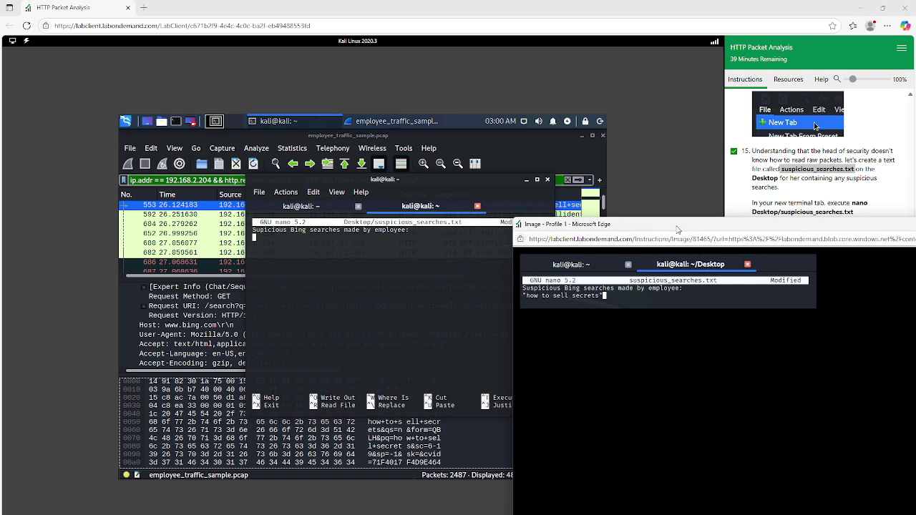
drag(679, 226, 605, 216)
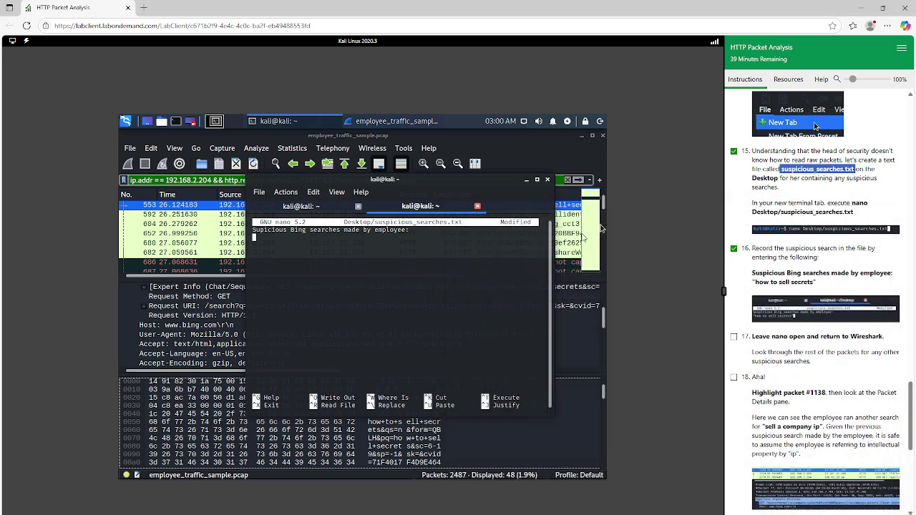
click(890, 212)
click(284, 244)
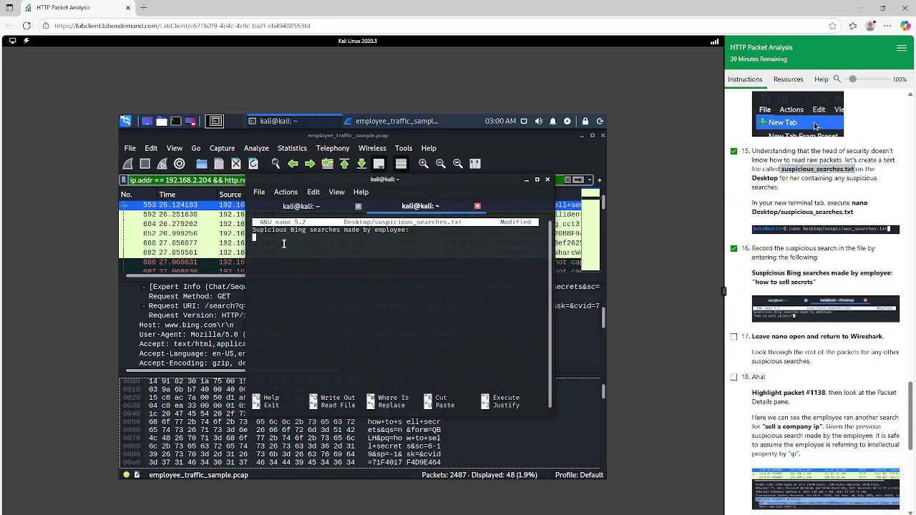
text("how to sell secrets")
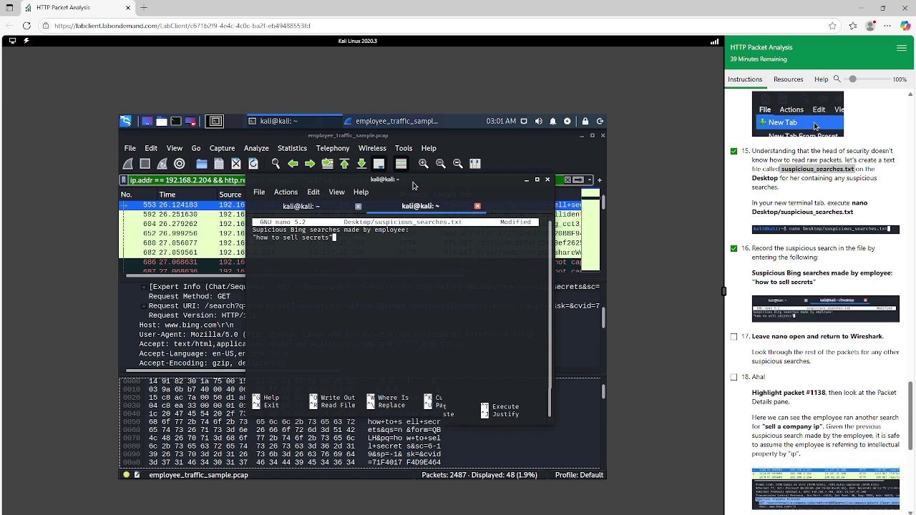
drag(413, 186, 401, 224)
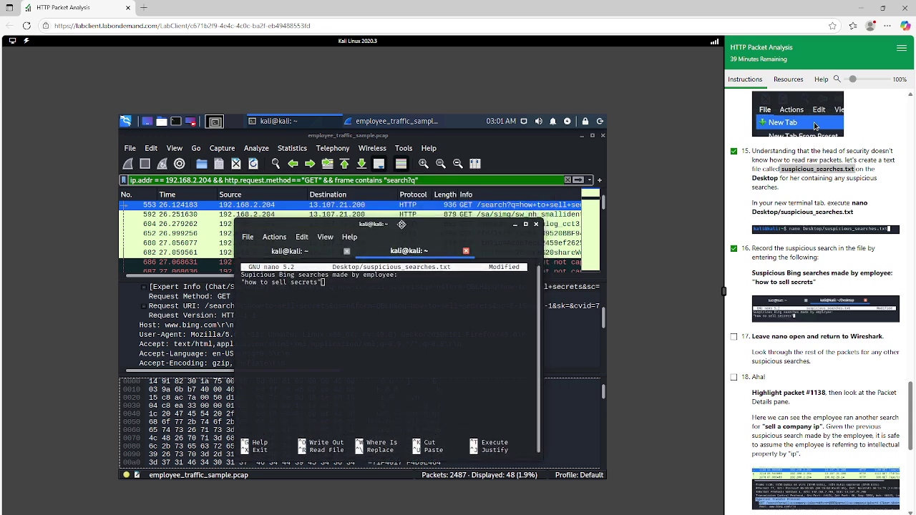
Step: Return to Wireshark and check off lab steps 17 and 18
click(562, 254)
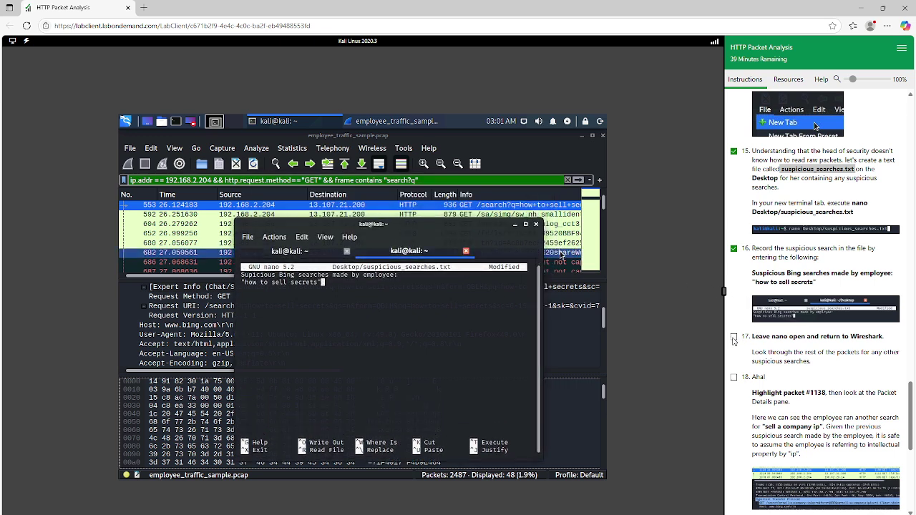
click(734, 340)
scroll(810, 336, down, 1)
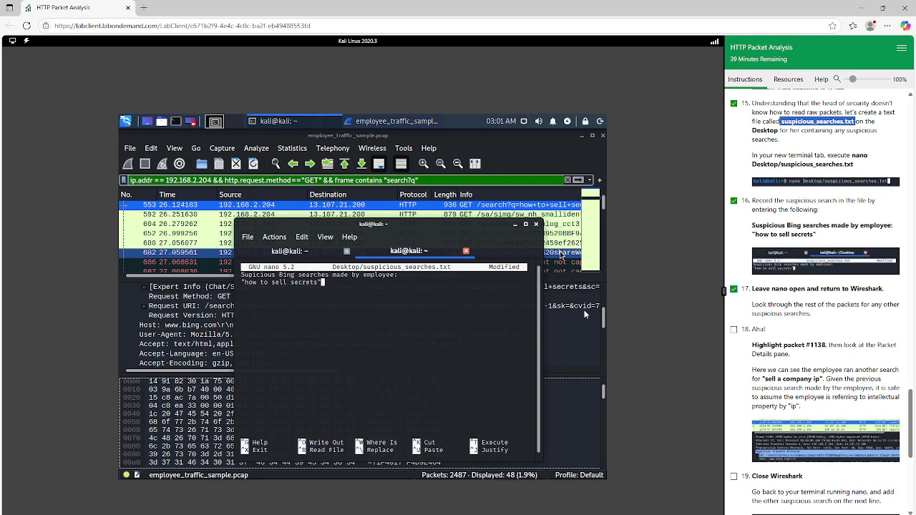
click(393, 252)
click(491, 145)
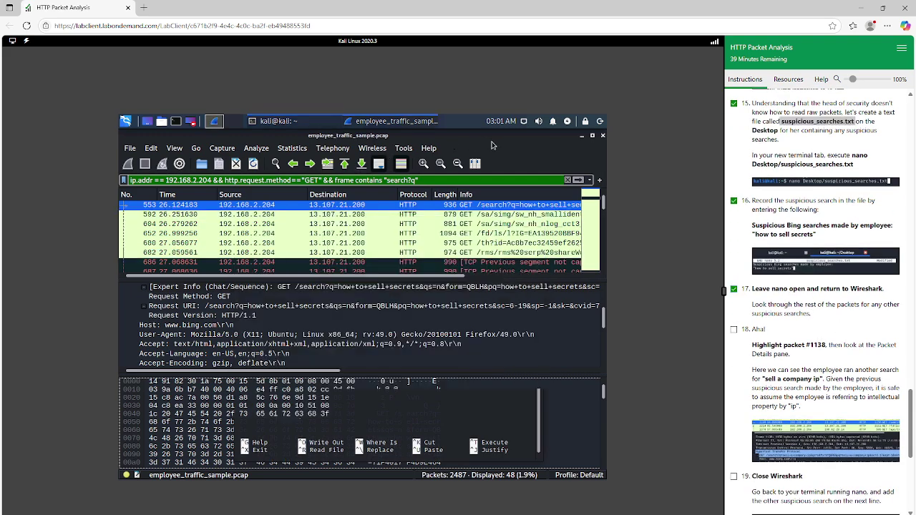
scroll(736, 288, down, 1)
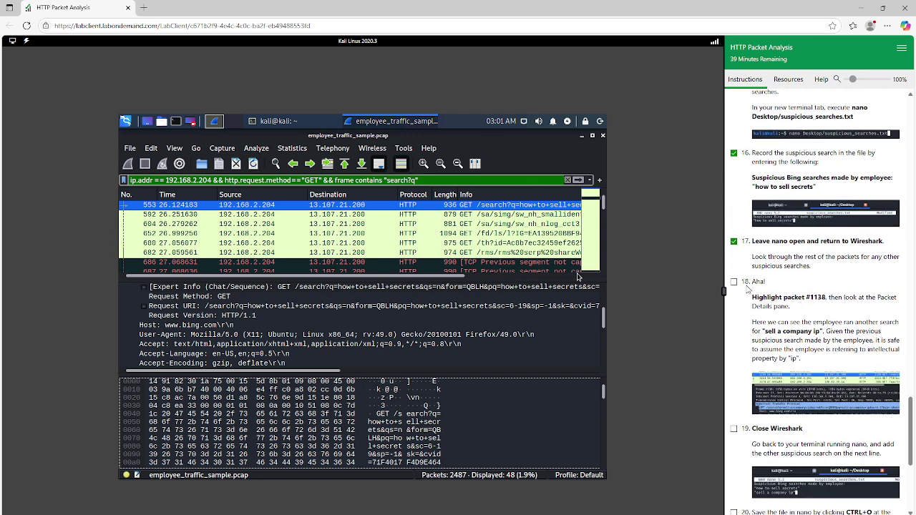
click(734, 283)
scroll(736, 288, down, 1)
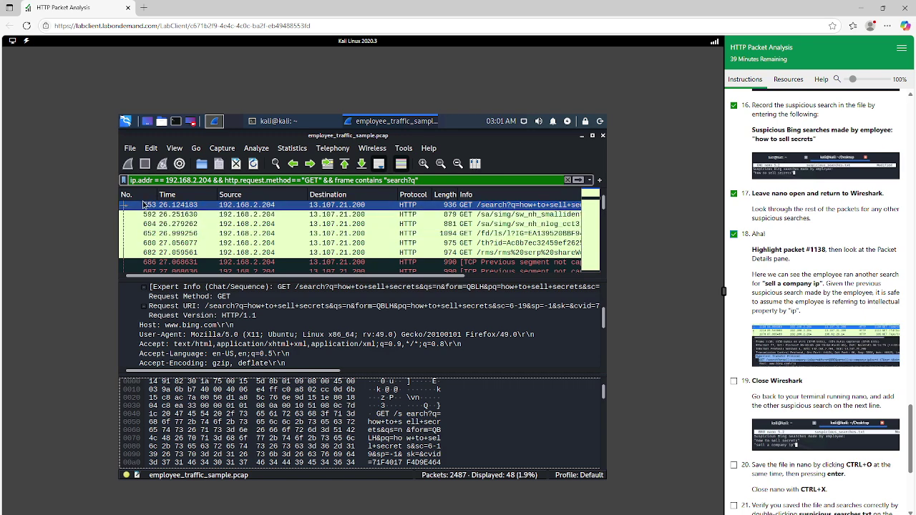
Step: Select packet 1138, the Bing search for sell+a+company+ip
scroll(147, 214, down, 5)
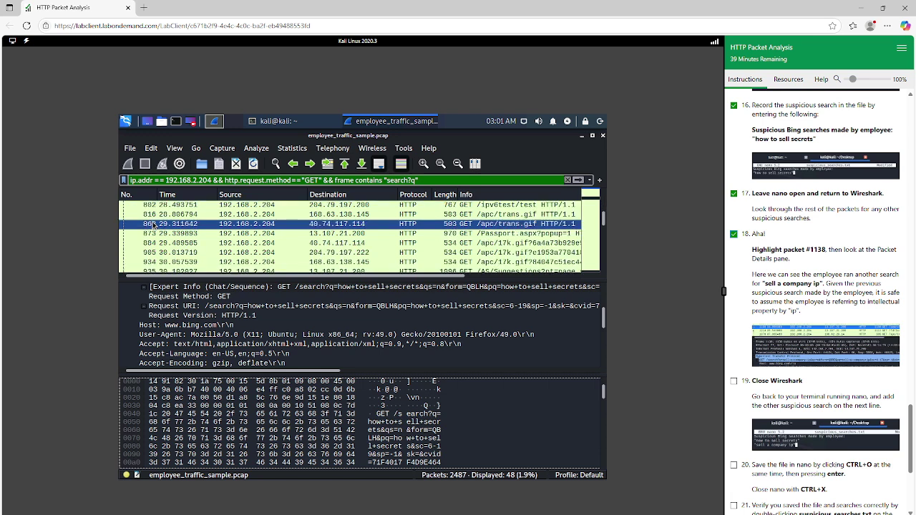
scroll(152, 224, down, 5)
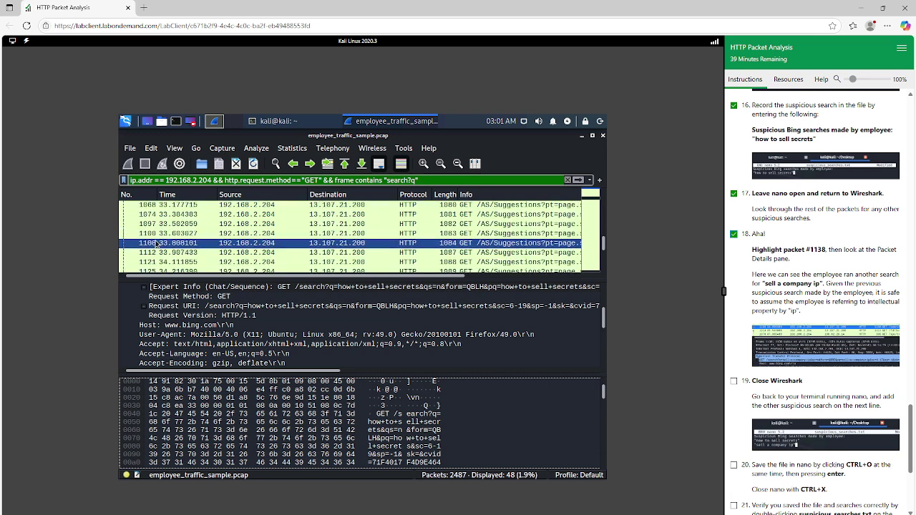
scroll(155, 247, down, 2)
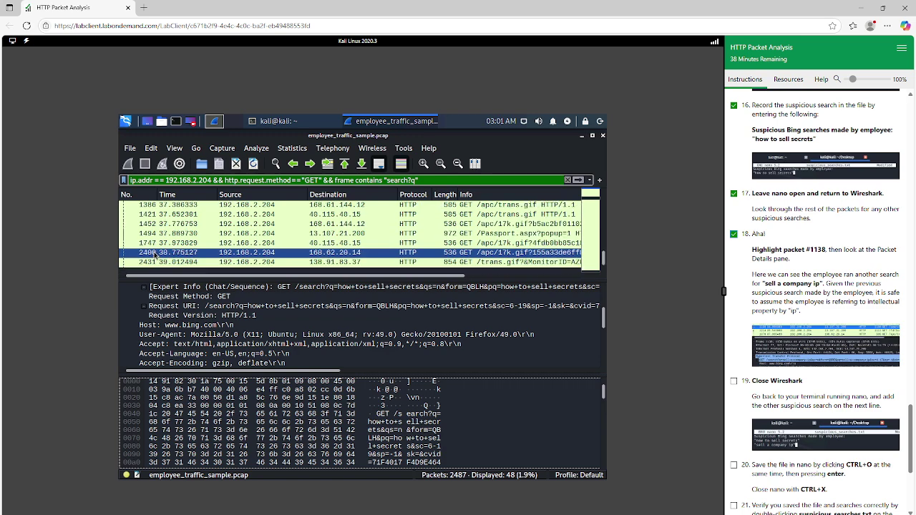
scroll(154, 254, up, 1)
click(147, 233)
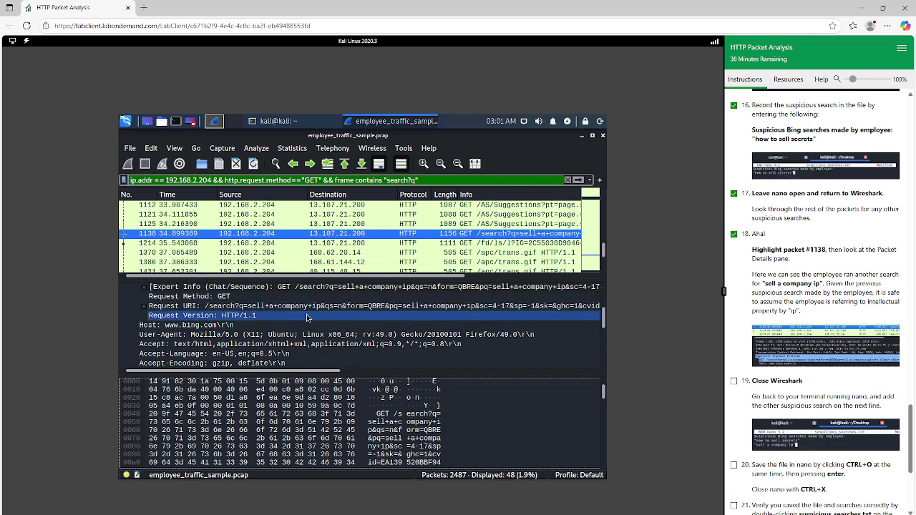
Step: Inspect packet 1138's Request URI and HTTP layer, then check off lab step 19
click(166, 308)
scroll(176, 315, up, 2)
click(175, 324)
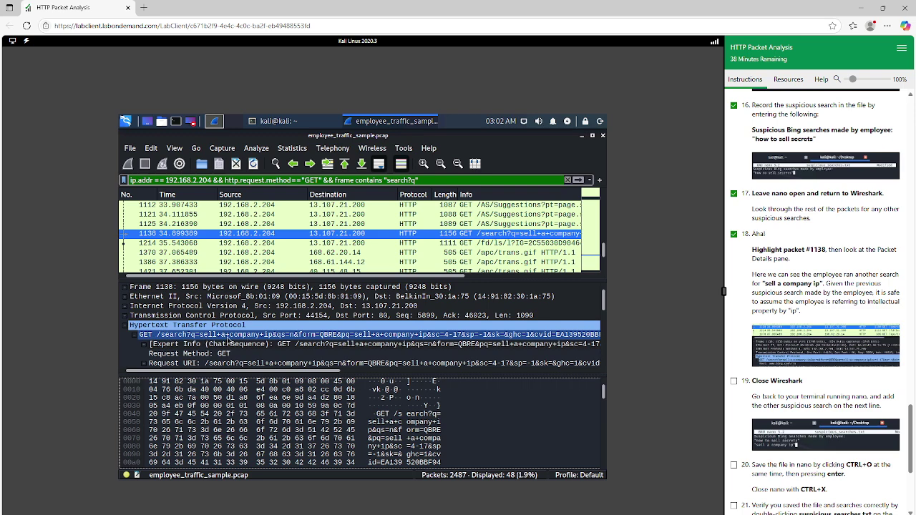
scroll(780, 336, down, 3)
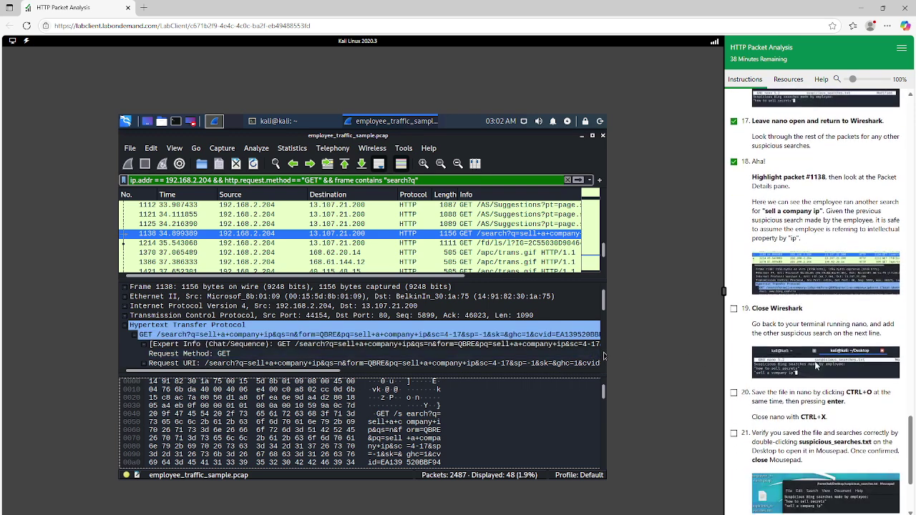
scroll(781, 335, up, 1)
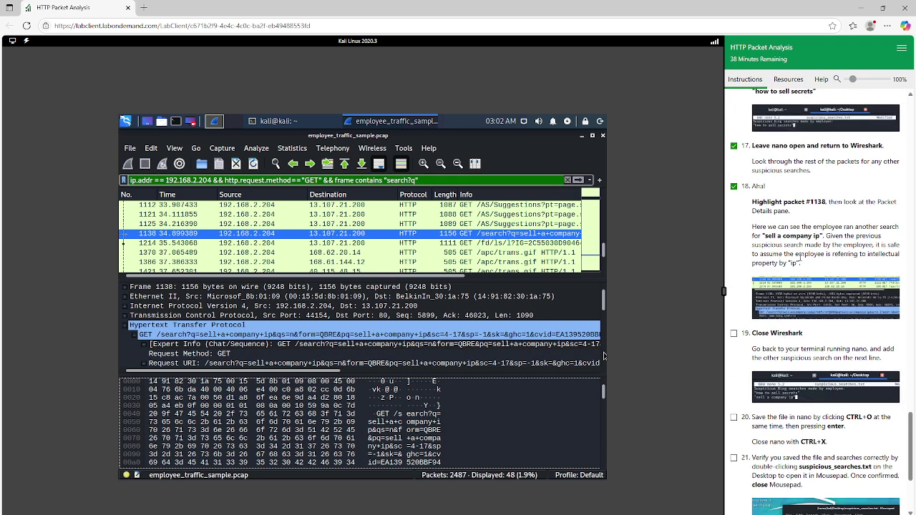
scroll(799, 256, down, 1)
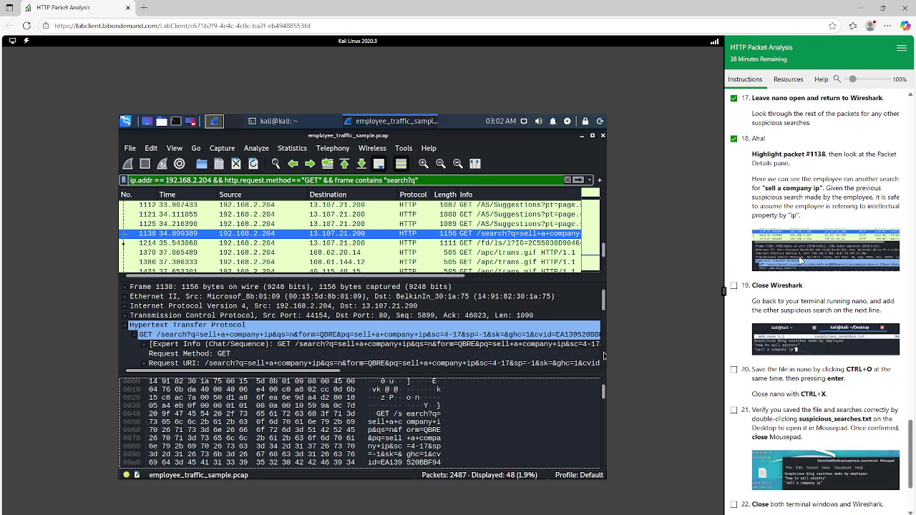
click(733, 285)
Step: Clear Wireshark's display filter and close Wireshark
click(569, 180)
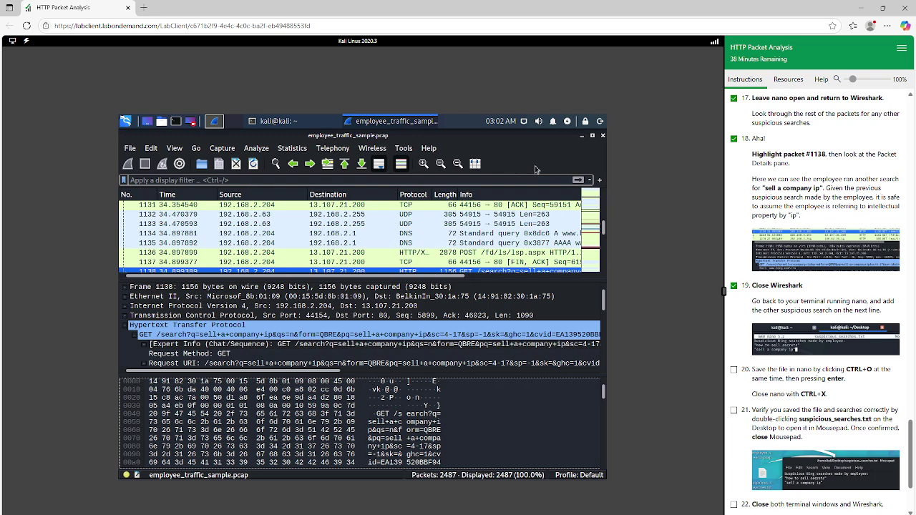
click(423, 123)
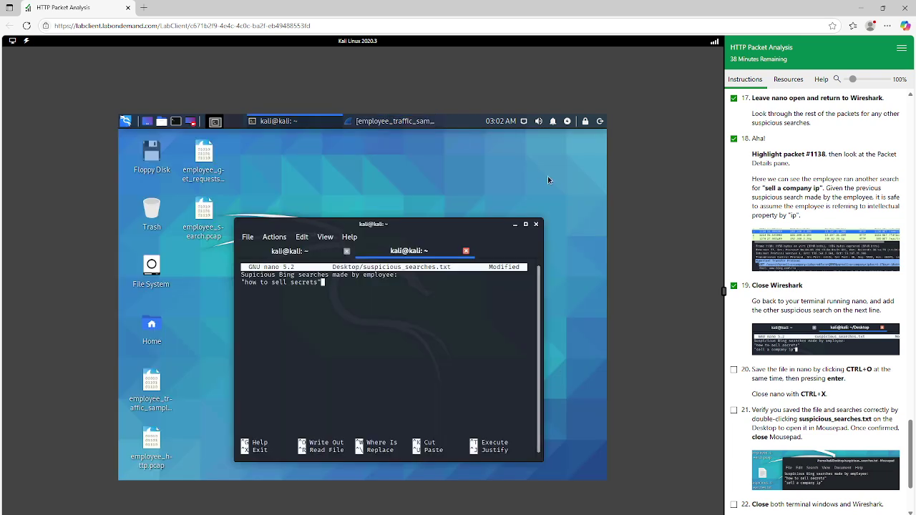
click(392, 124)
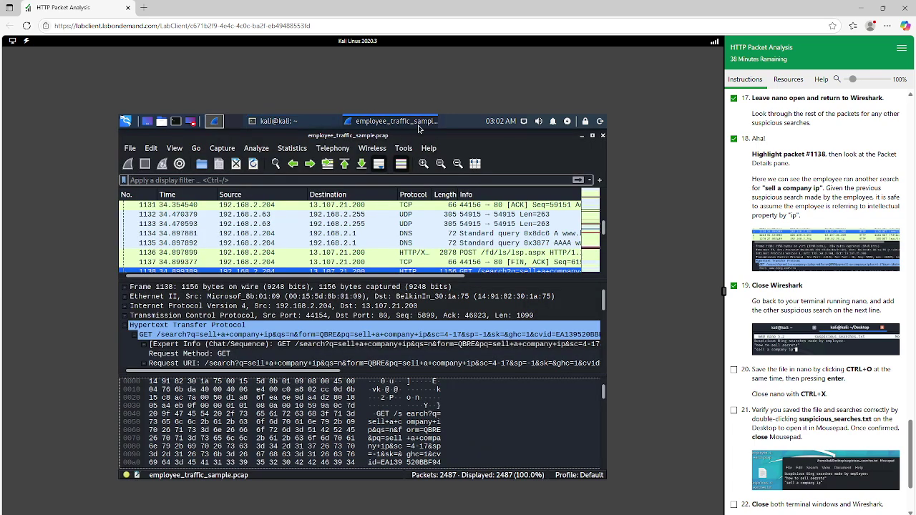
click(602, 136)
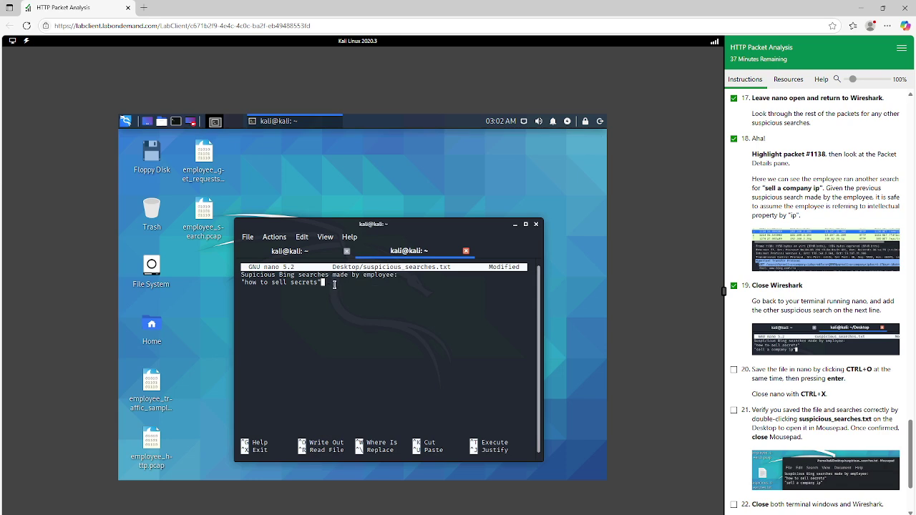
Step: Add a third line "sell a company" in nano and check off lab step 20
key(Return)
text("sell a company")
scroll(750, 323, down, 1)
click(735, 322)
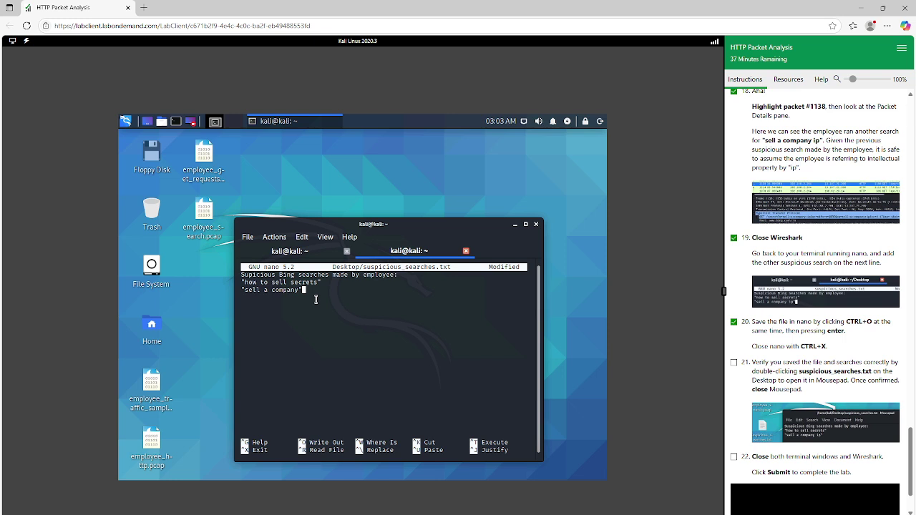
Step: Save Desktop/suspicious_searches.txt, exit nano, and check off lab step 21
key(ctrl+o)
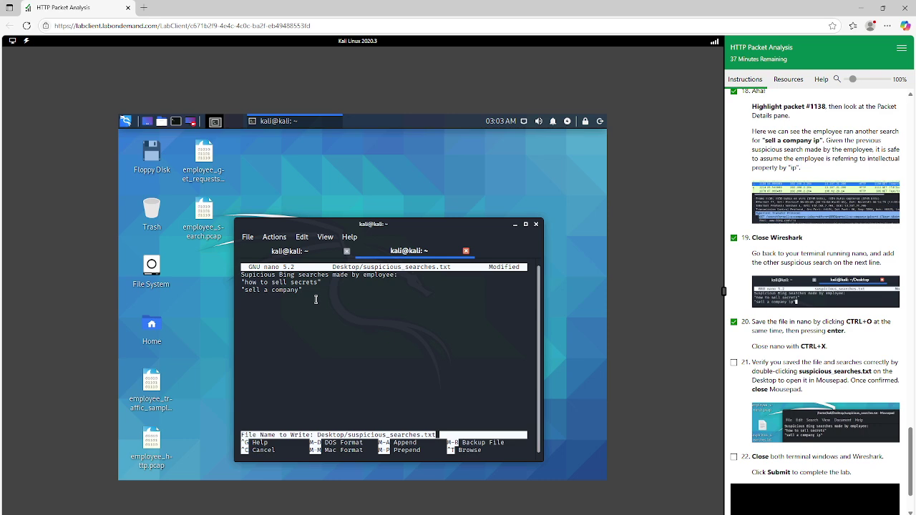
key(Return)
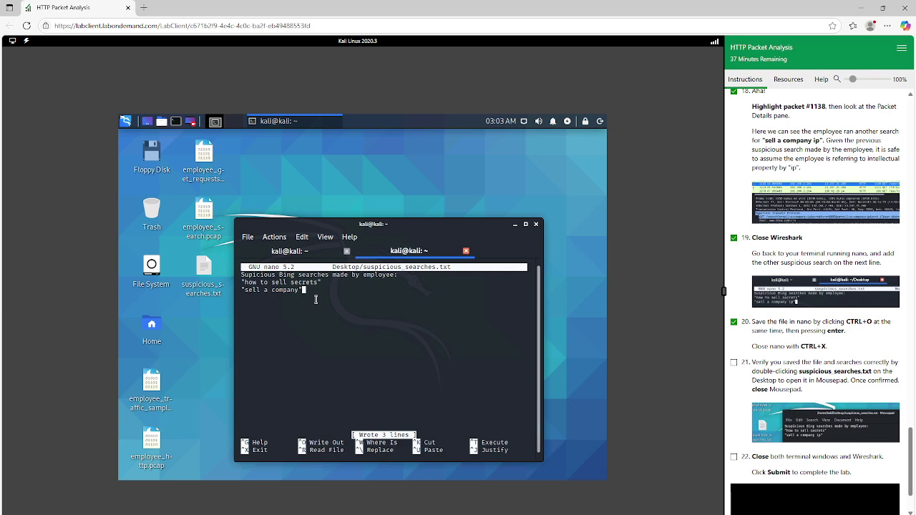
key(ctrl+x)
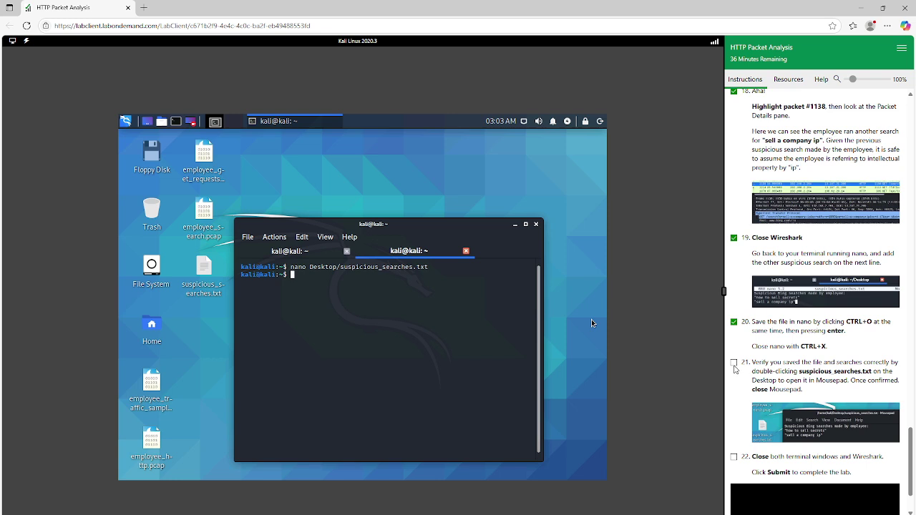
click(734, 363)
scroll(806, 363, down, 1)
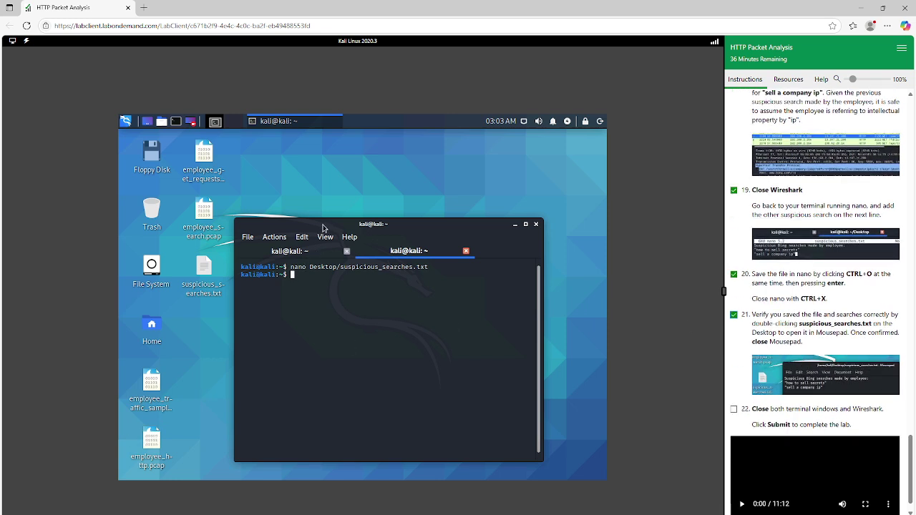
drag(326, 224, 389, 217)
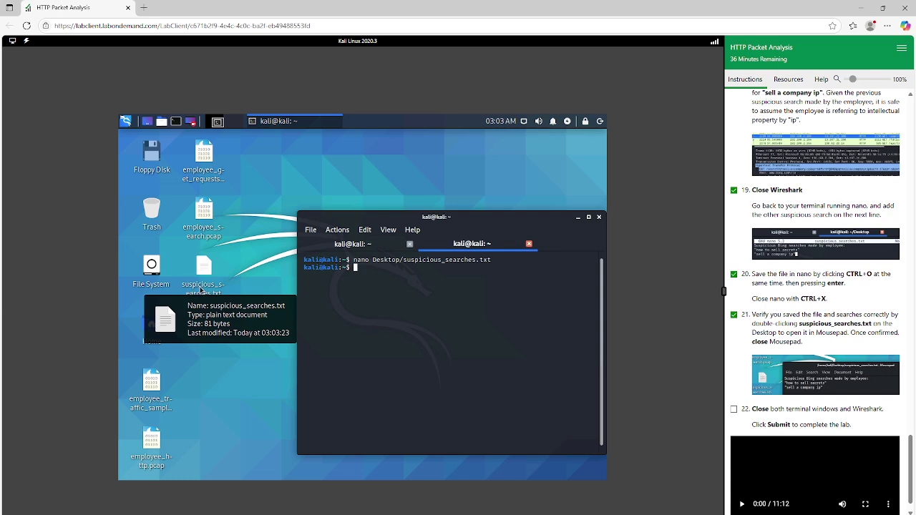
Step: In Mousepad, correct the last line to "sell a company ip", save, and close
double_click(201, 291)
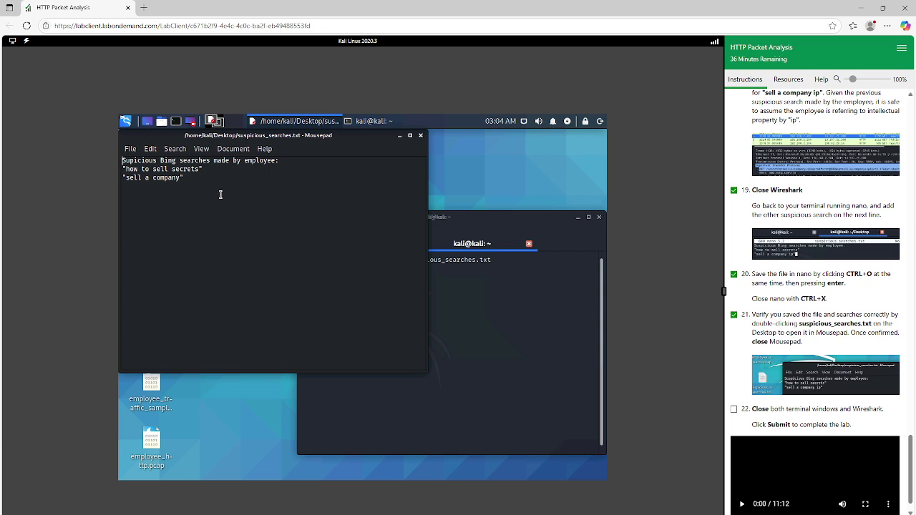
click(182, 177)
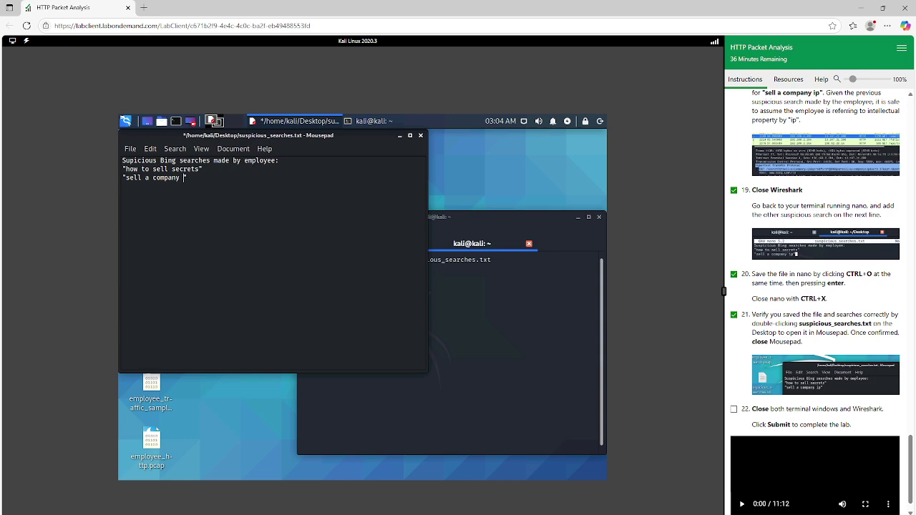
text(ip)
click(132, 151)
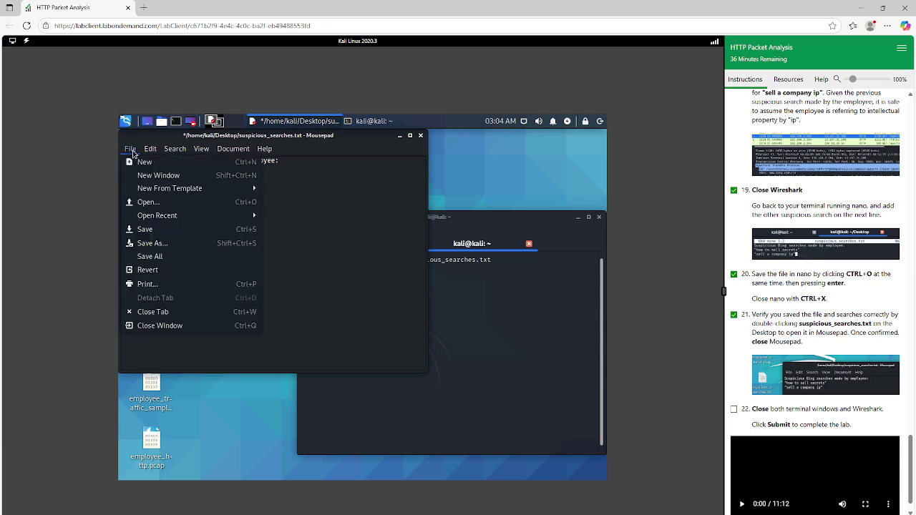
click(150, 229)
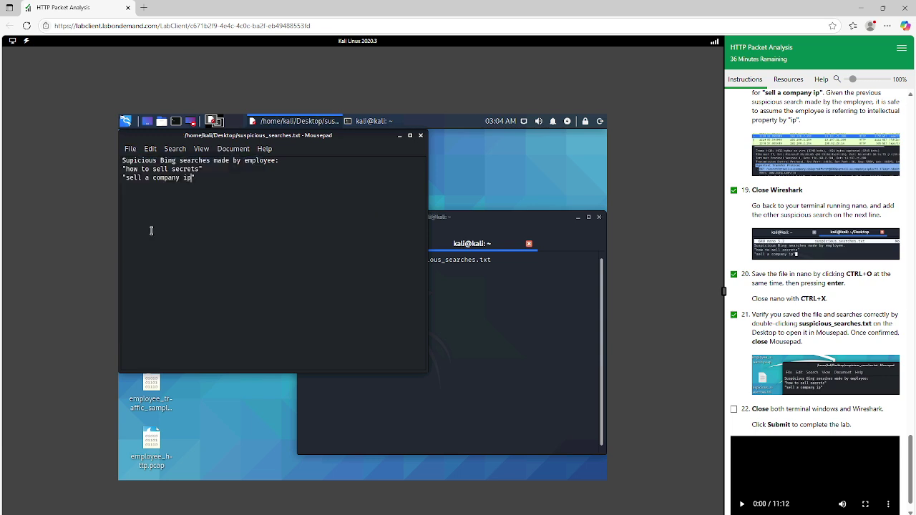
click(421, 136)
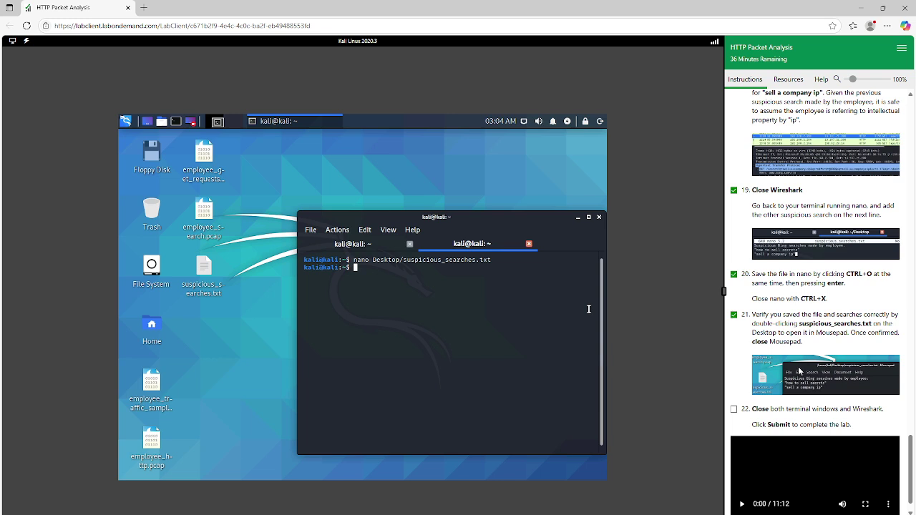
Step: Check off lab step 22, then close the second terminal tab and the terminal window
scroll(800, 371, down, 1)
click(733, 382)
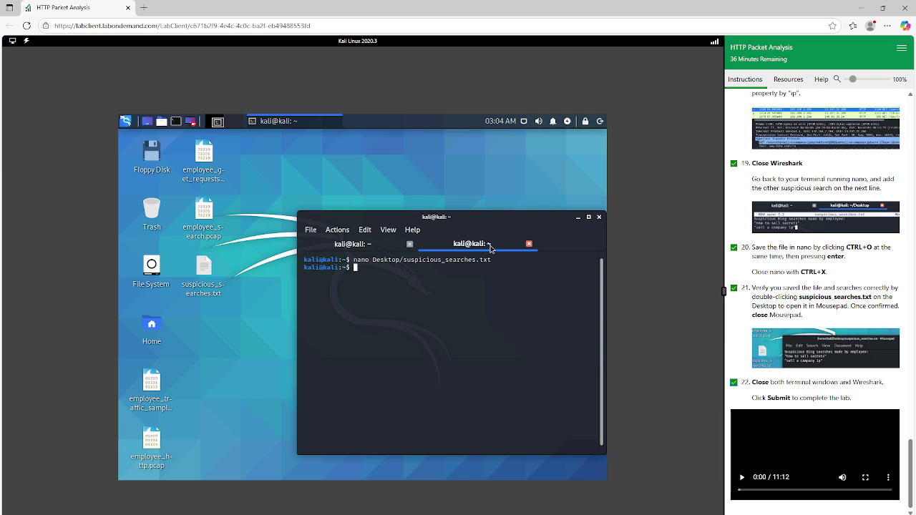
click(529, 244)
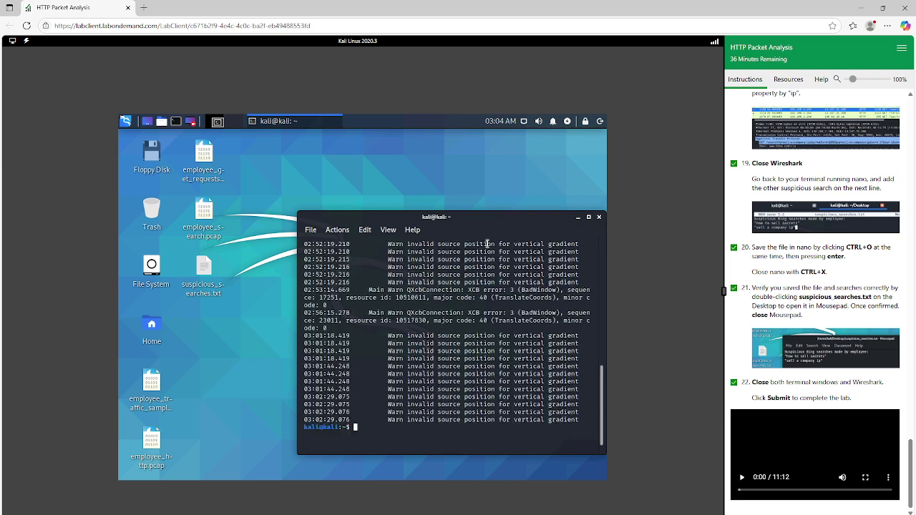
click(599, 218)
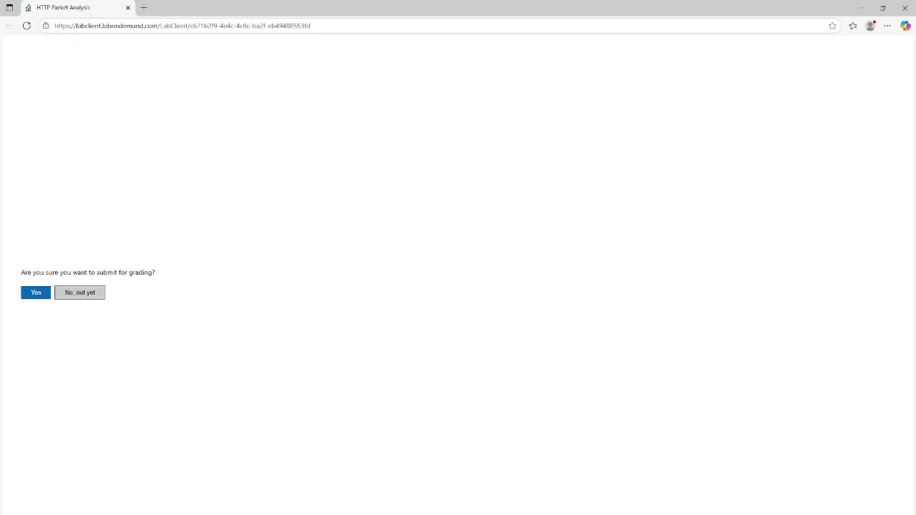
Step: Submit the lab for grading and confirm
click(41, 295)
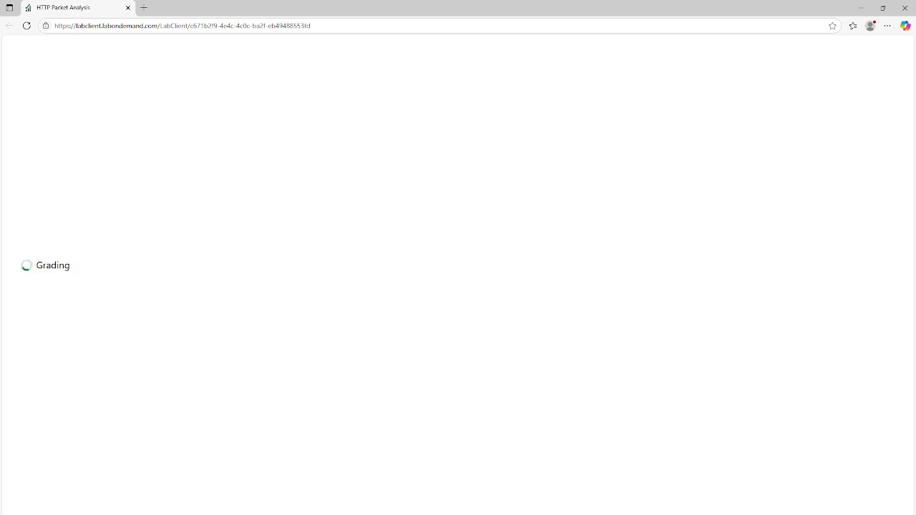